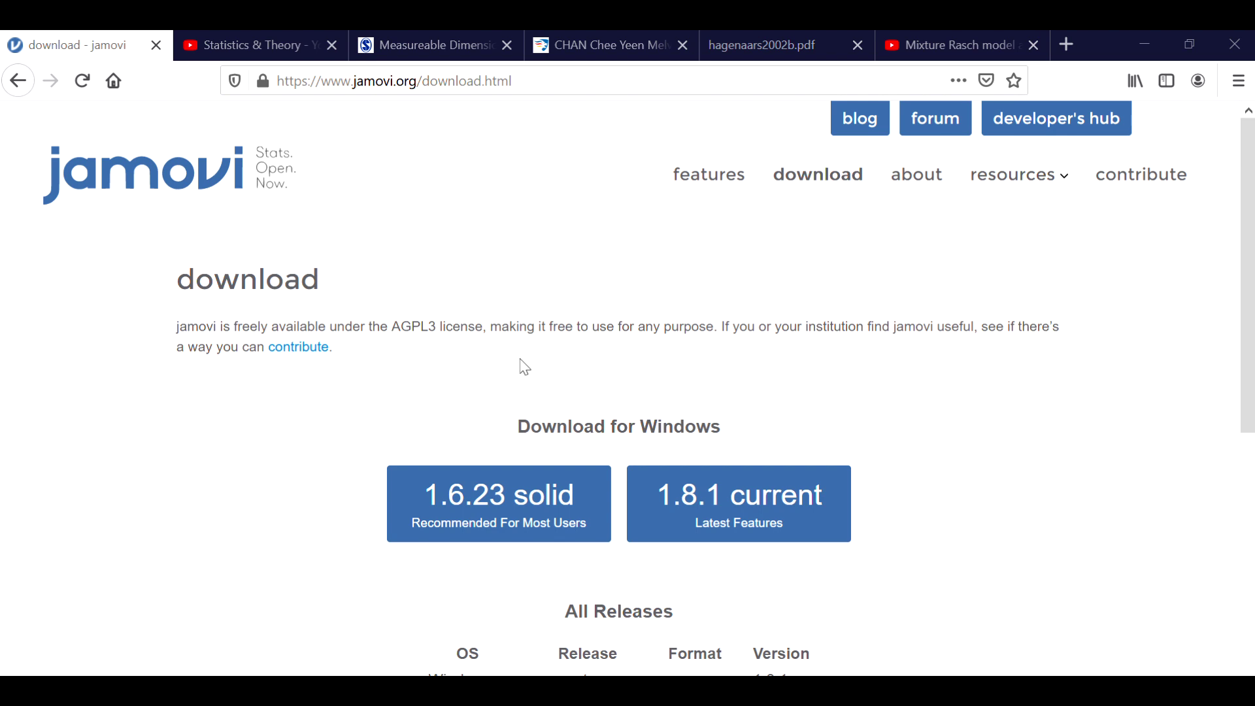
- Review the jamovi download page, including the Windows solid and current versions and the releases for other operating systems
scroll(512, 387, down, 3)
scroll(328, 462, down, 6)
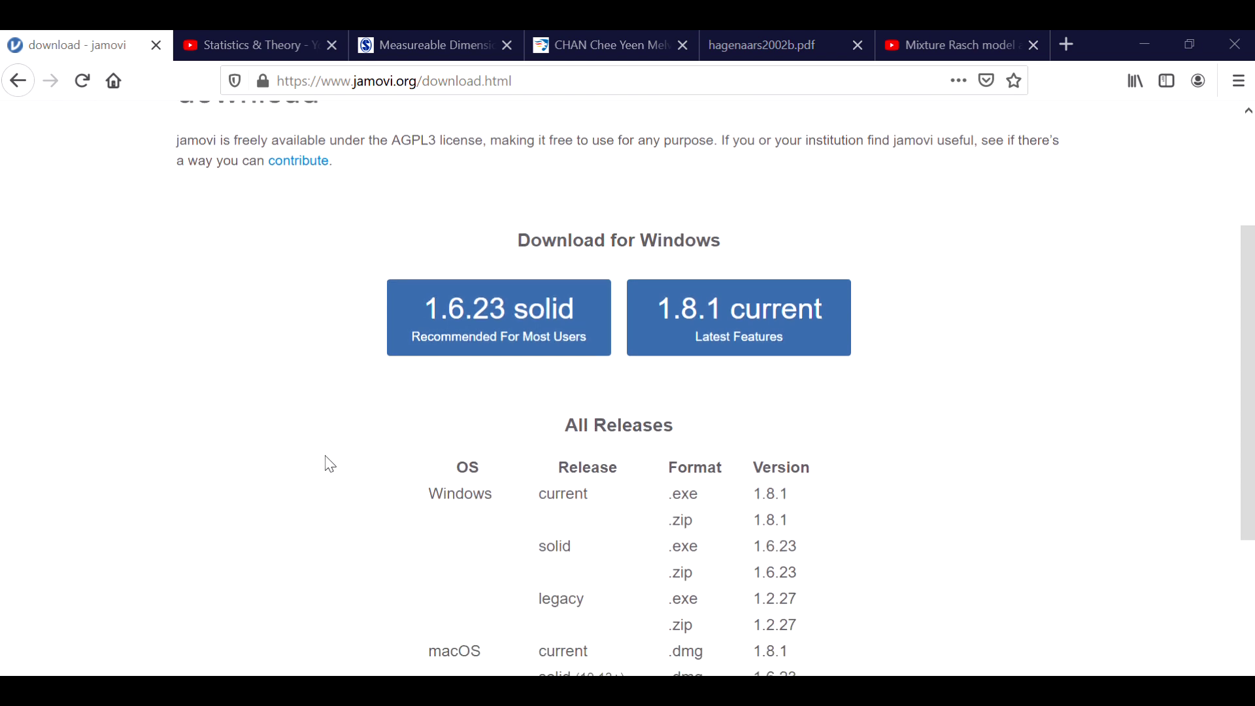
scroll(322, 451, up, 3)
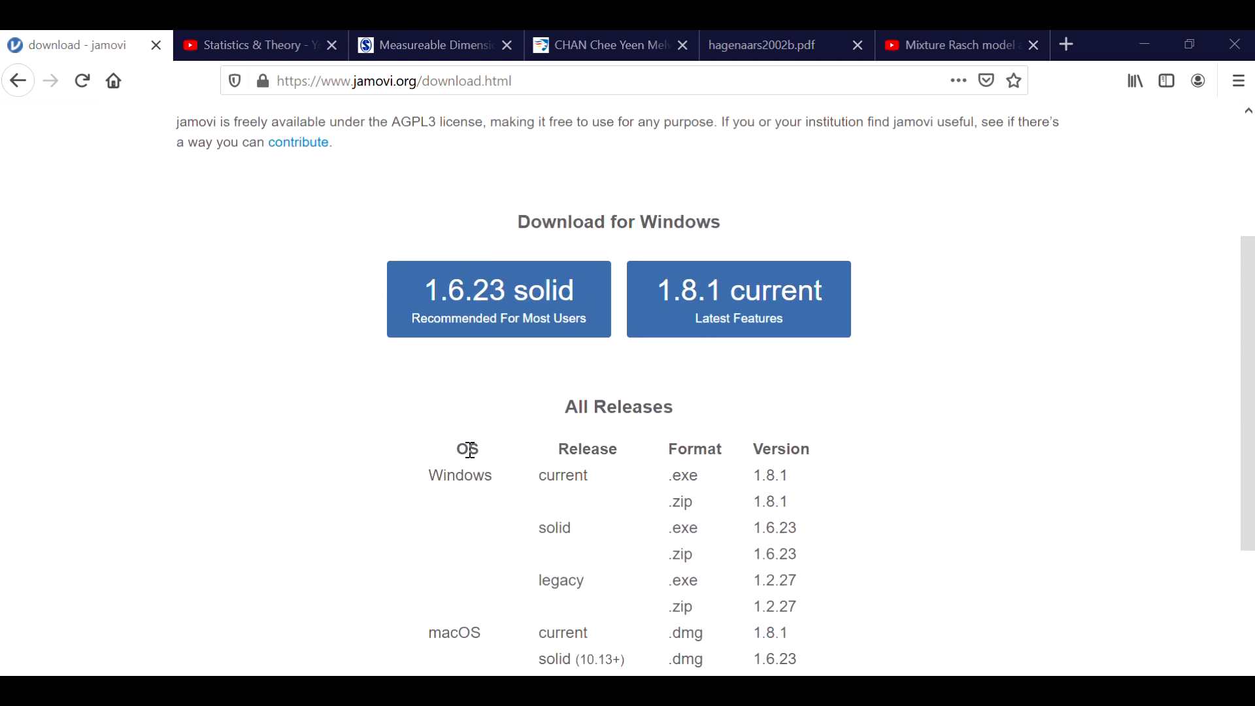
scroll(451, 425, down, 3)
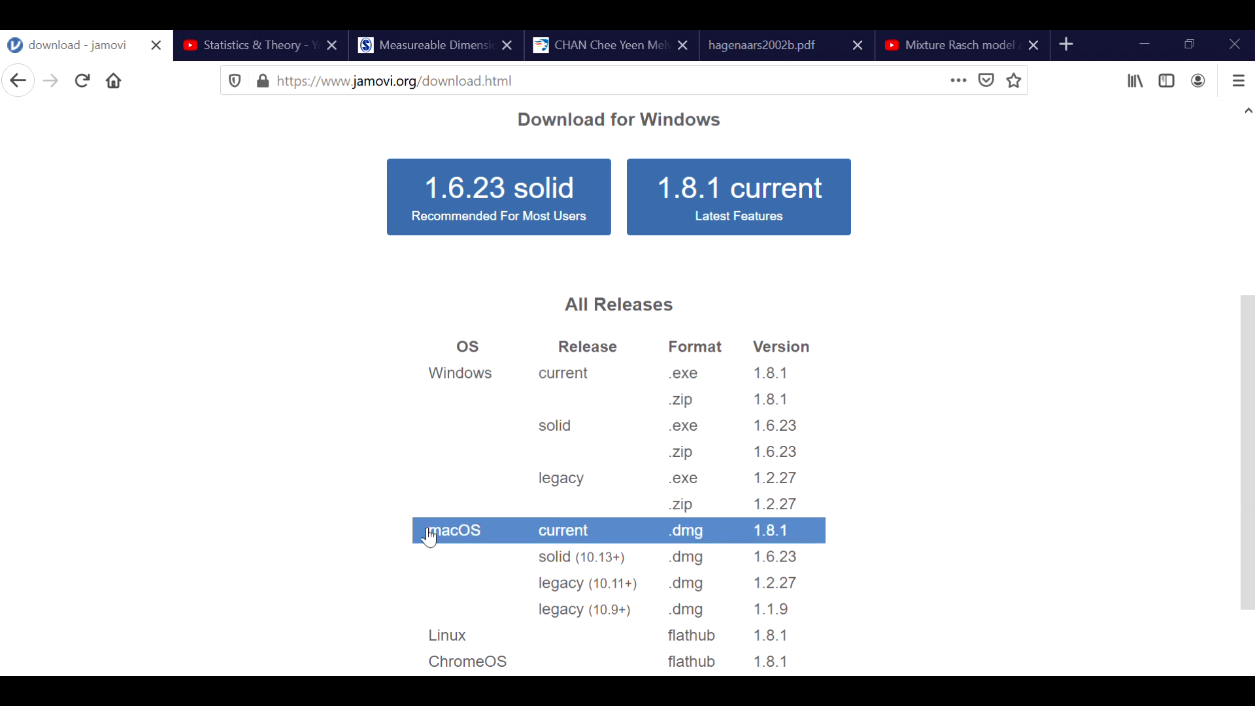
scroll(431, 539, down, 3)
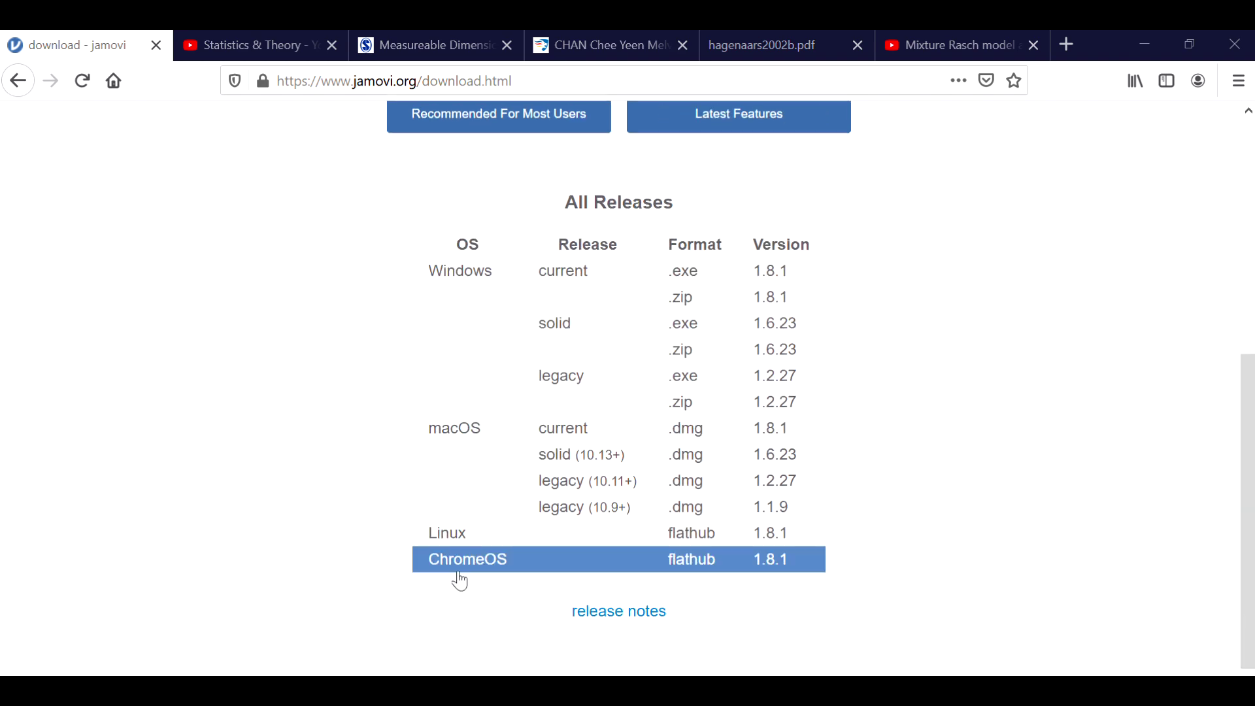
scroll(377, 506, up, 9)
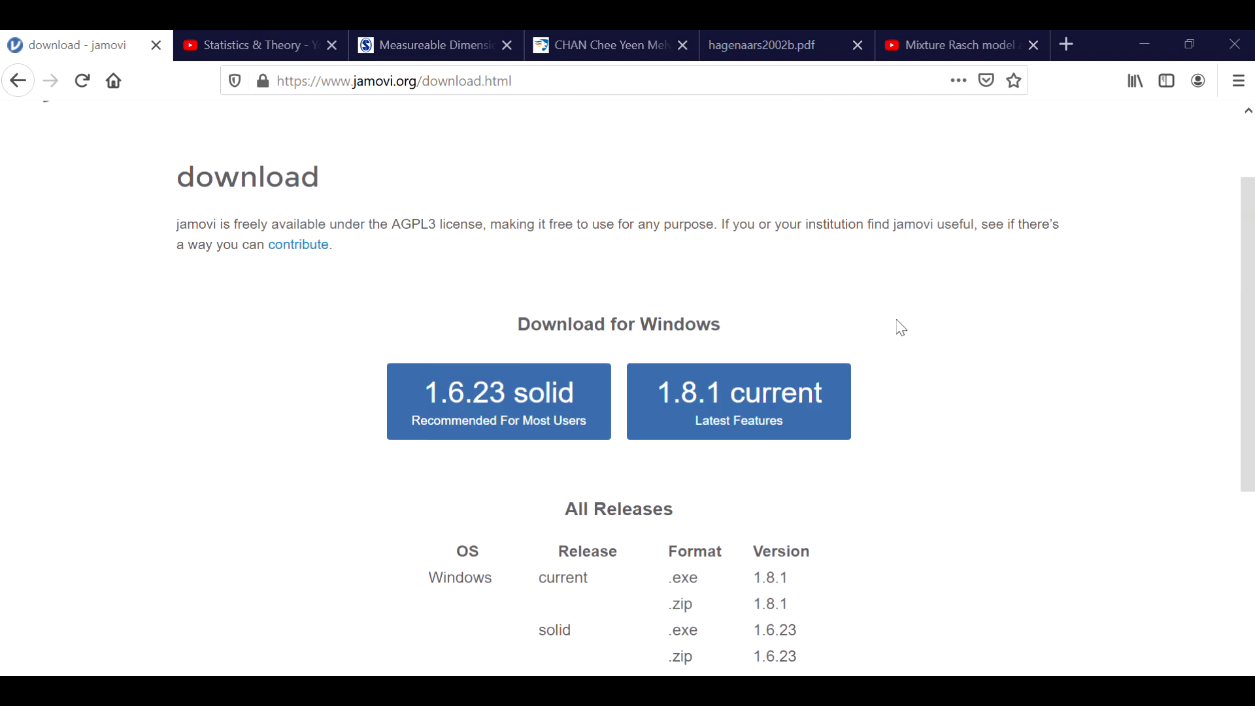
scroll(890, 326, up, 3)
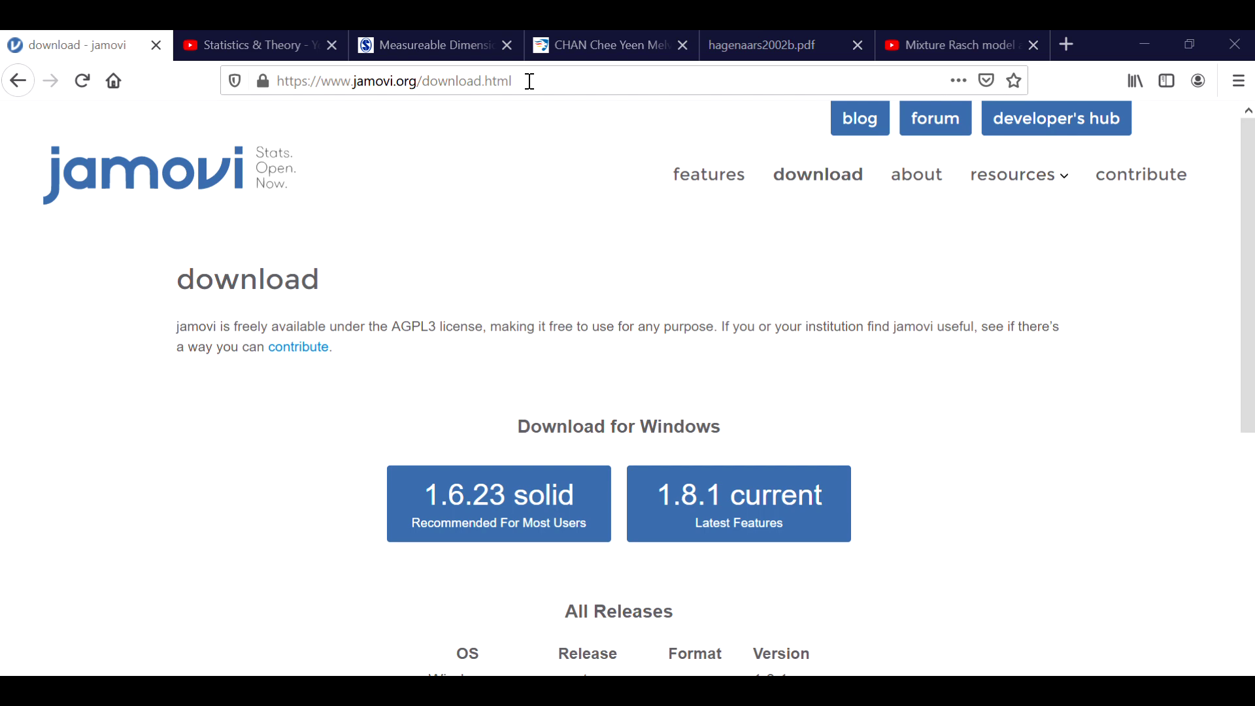
- Switch to the Statistics & Theory YouTube channel and look through its uploaded videos
click(286, 55)
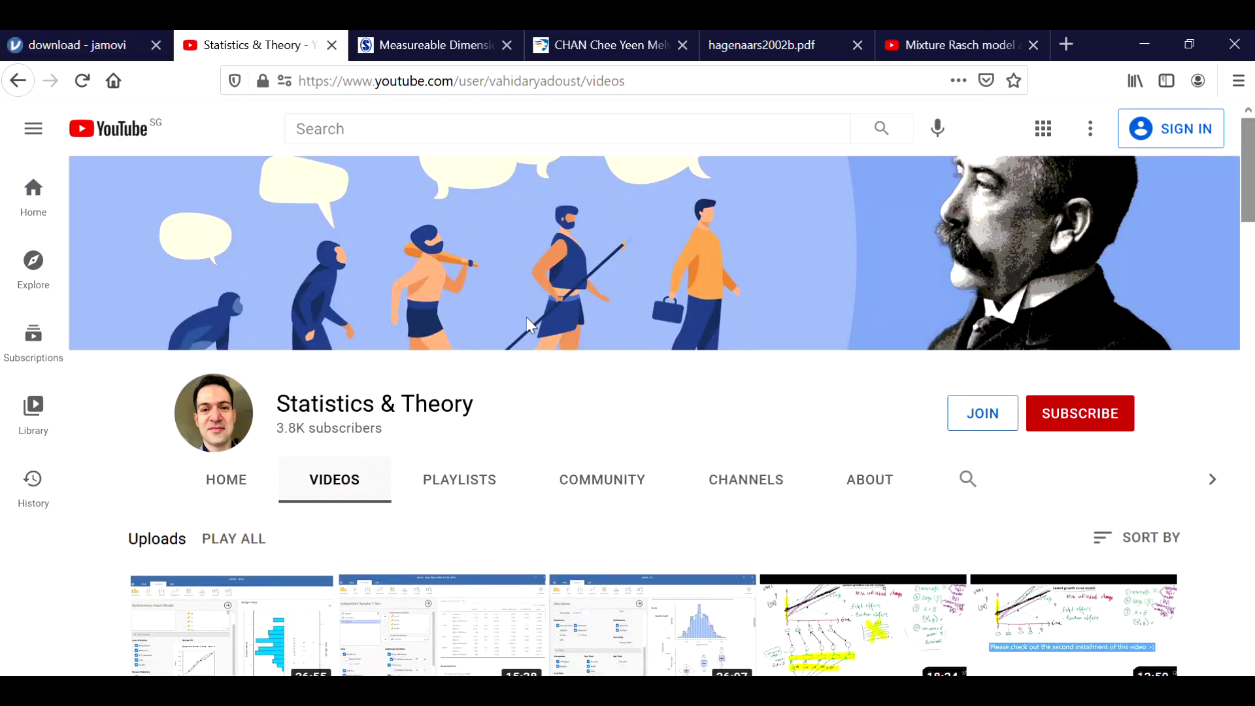
scroll(255, 537, down, 12)
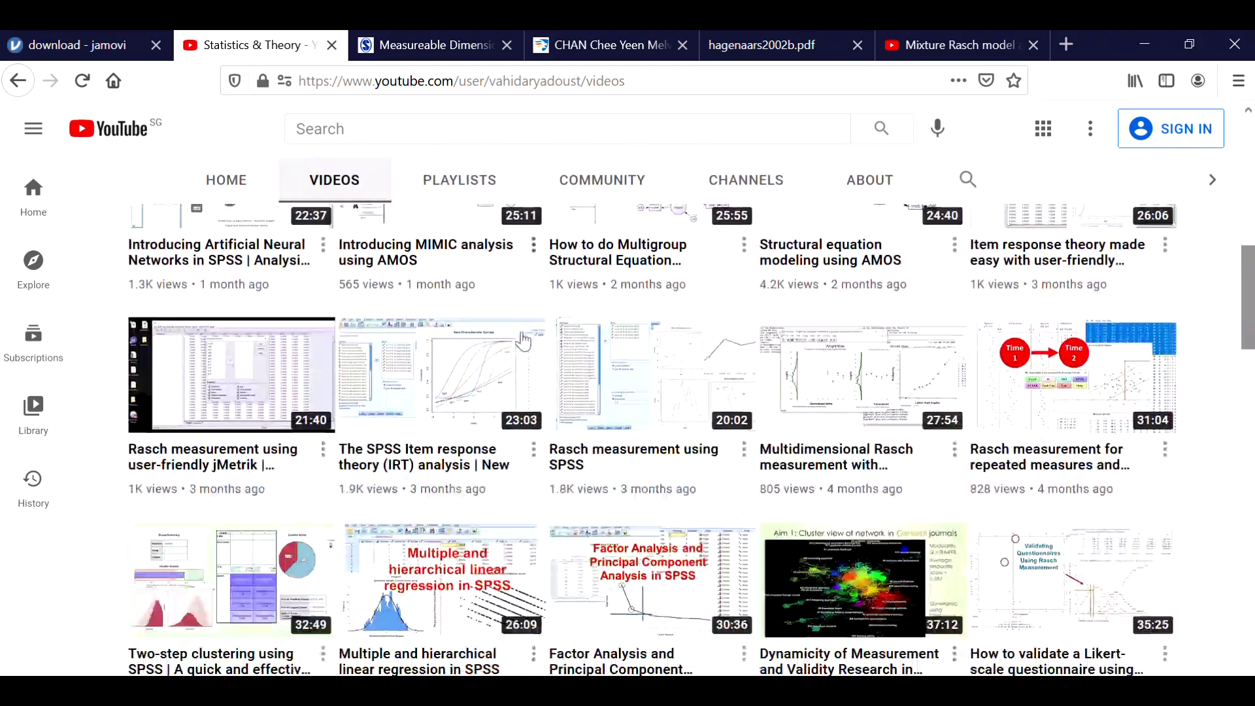
scroll(256, 532, down, 3)
scroll(271, 496, up, 3)
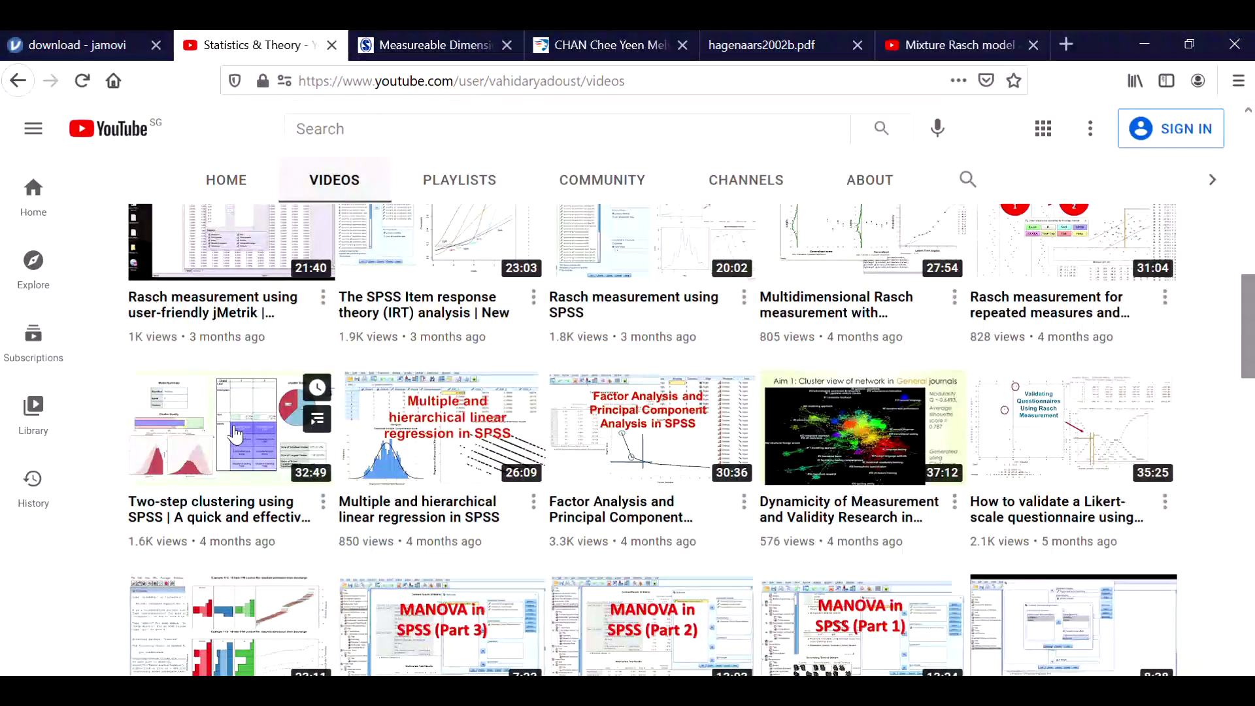
scroll(236, 434, up, 5)
- Switch to the SAGE Journals article on visual mental imagery and read its title and abstract
click(425, 44)
mouse_move(549, 484)
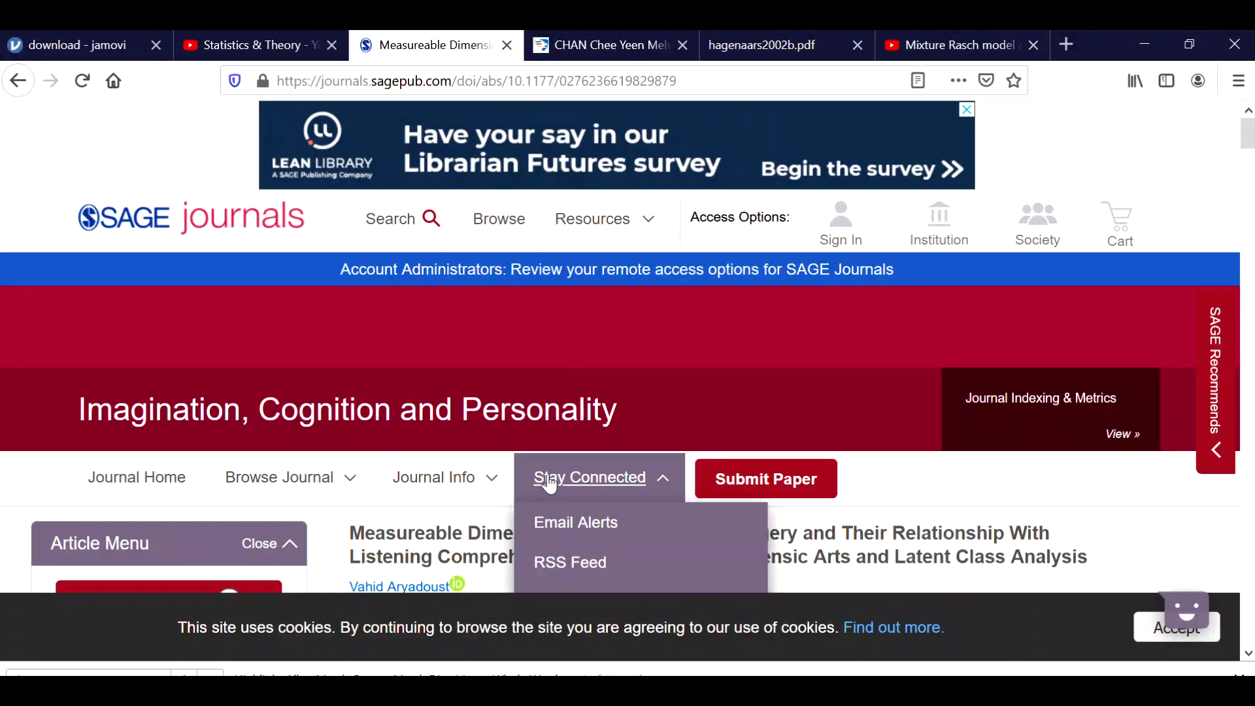
scroll(548, 500, down, 1)
scroll(622, 452, down, 2)
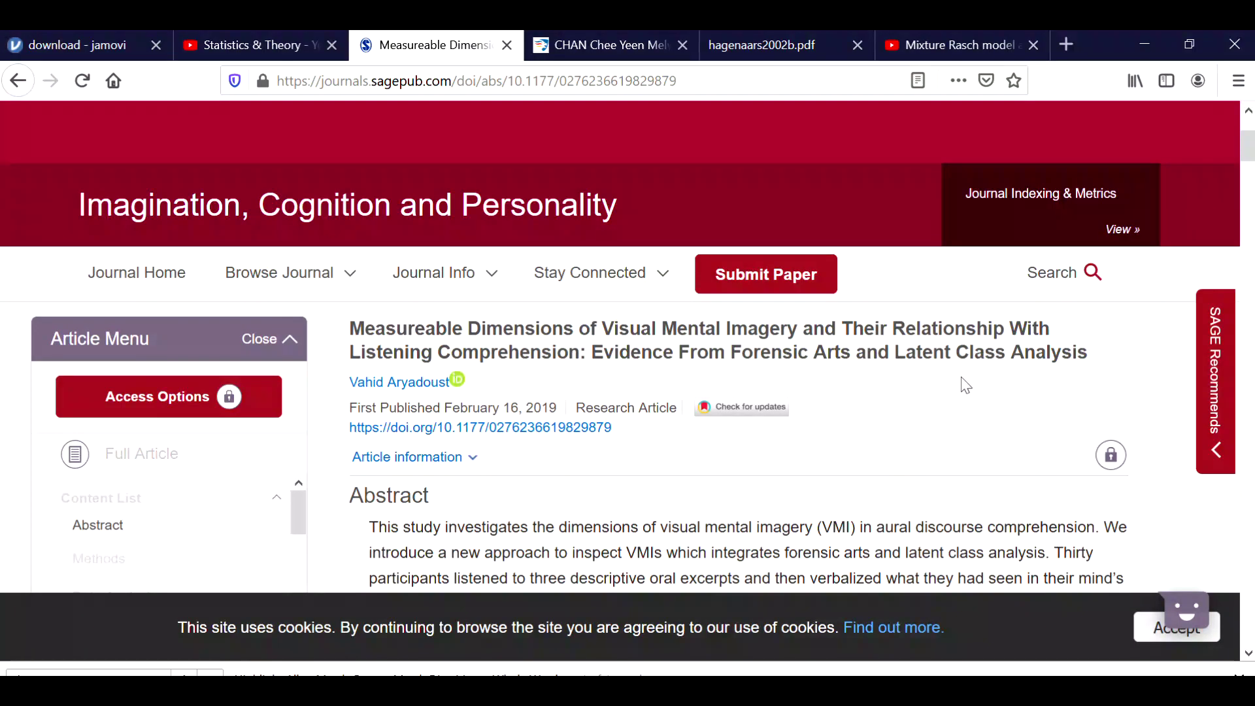
scroll(961, 383, down, 3)
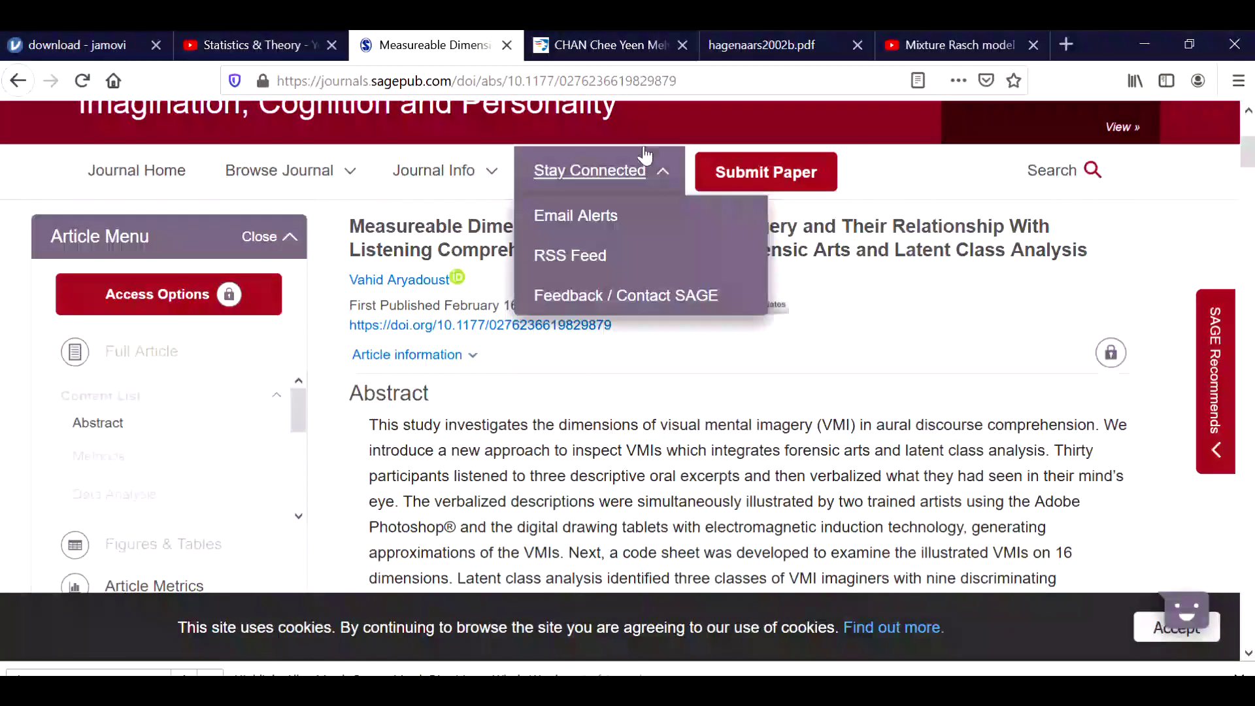
- Switch to the research scientist's NIE staff profile page and look over the position and research interests
click(608, 46)
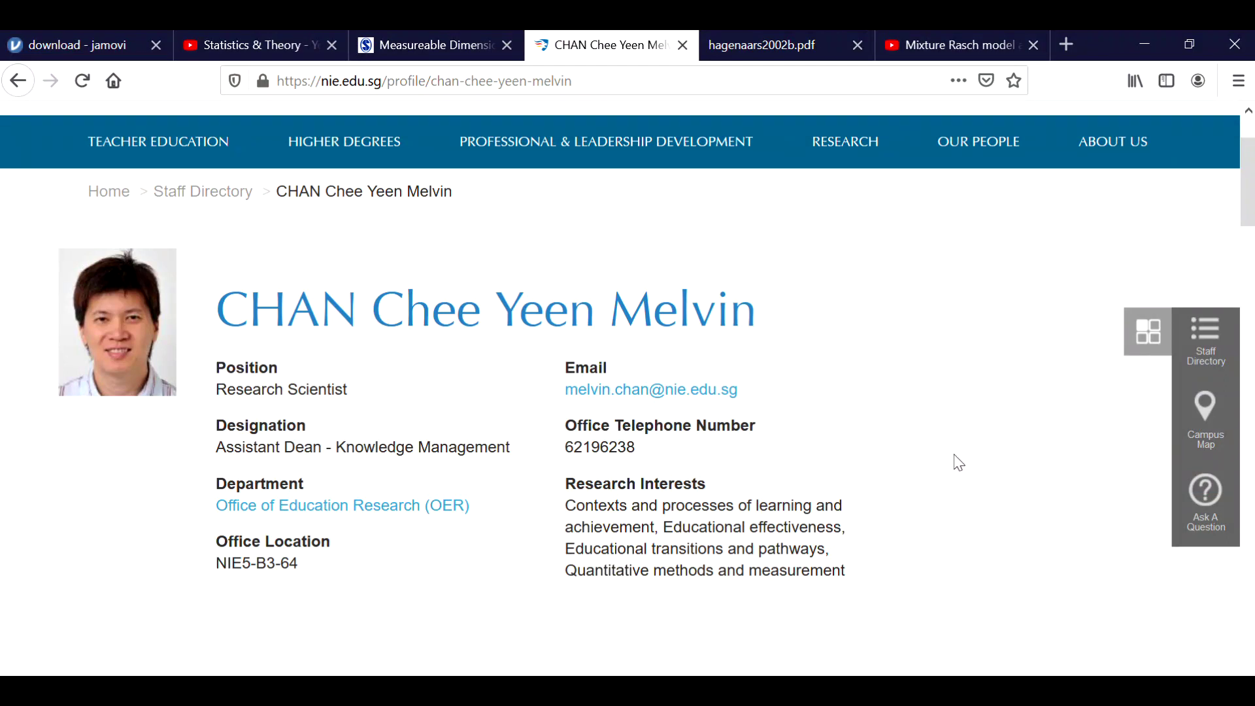
scroll(612, 378, down, 2)
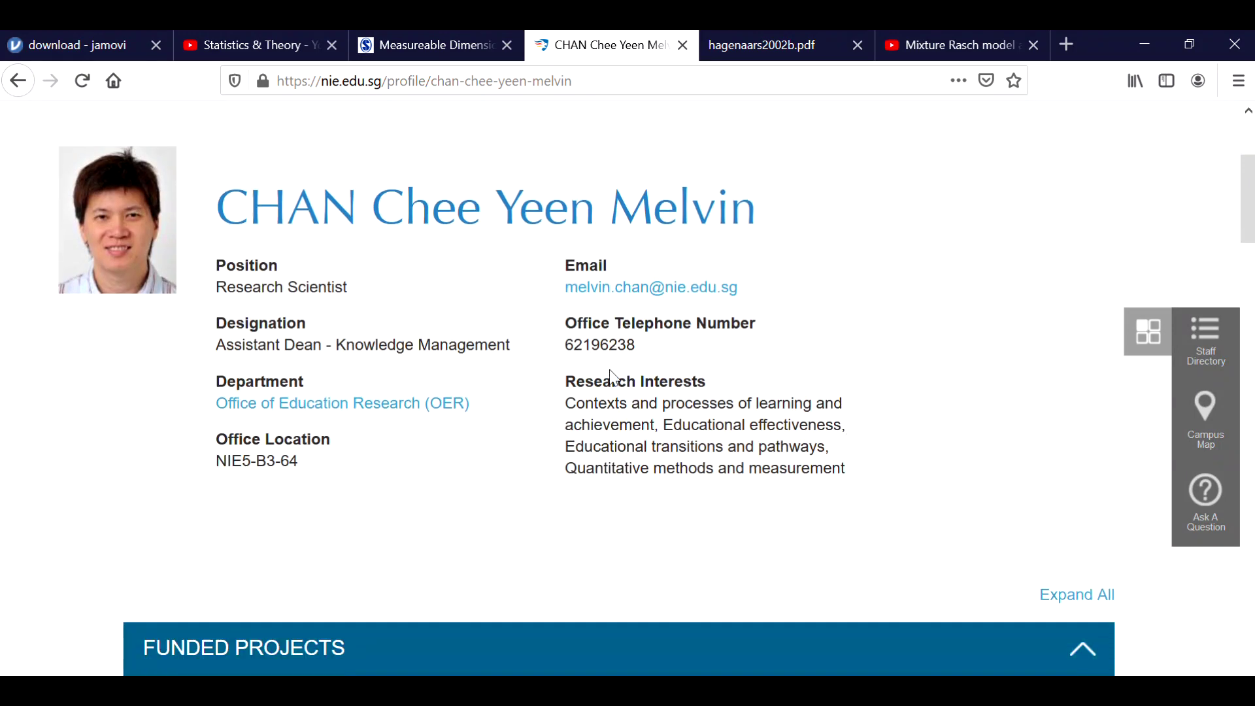
scroll(629, 485, up, 4)
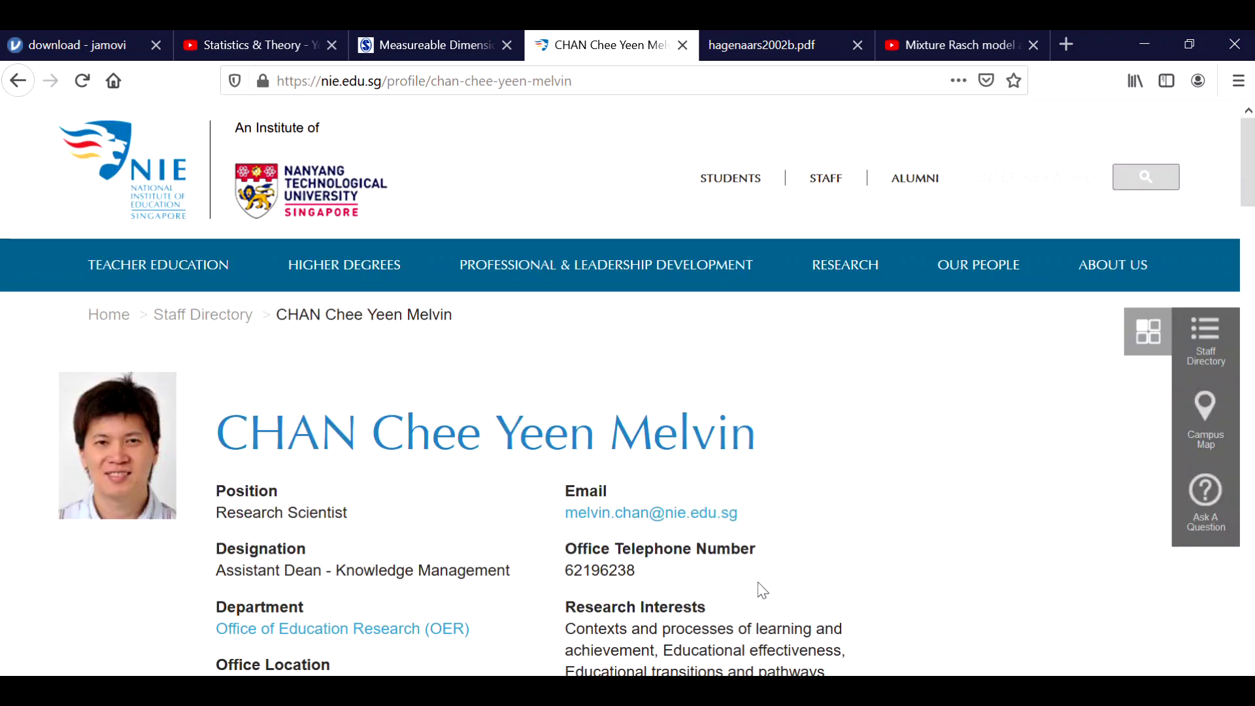
- Switch to jamovi and examine the installed modules in the jamovi library and the analyses offered by snowRMM
key(alt+Tab)
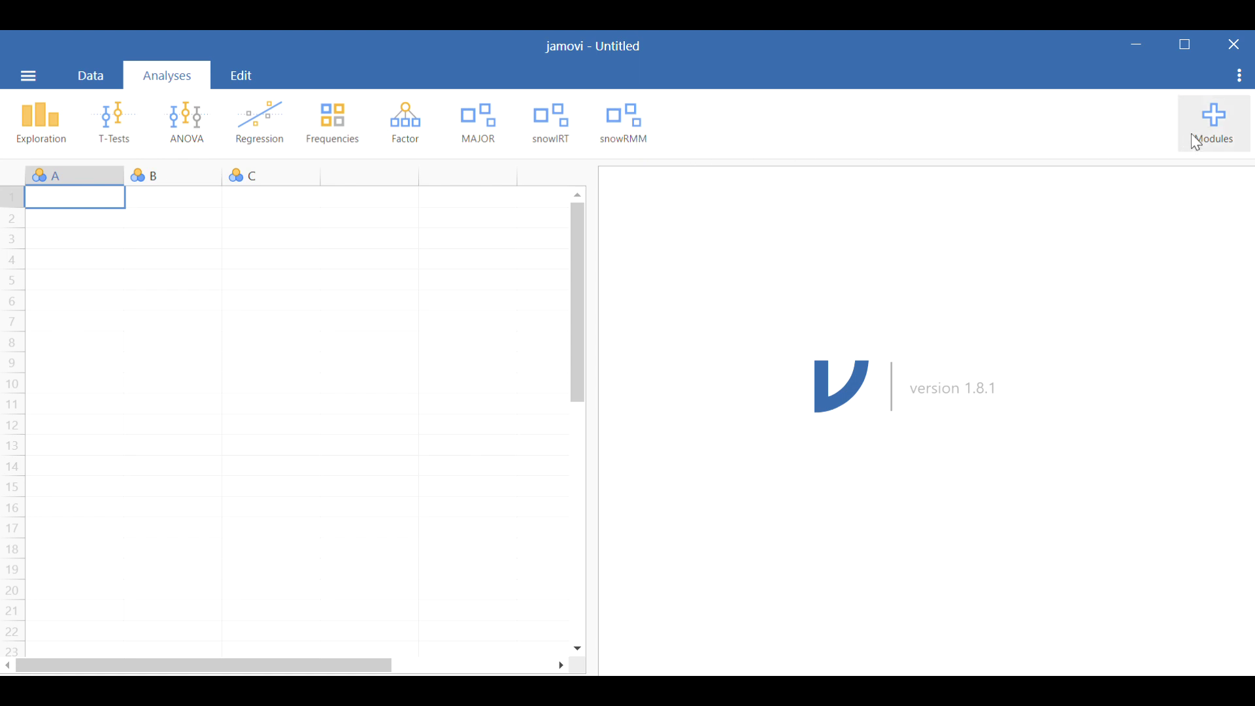
click(1219, 135)
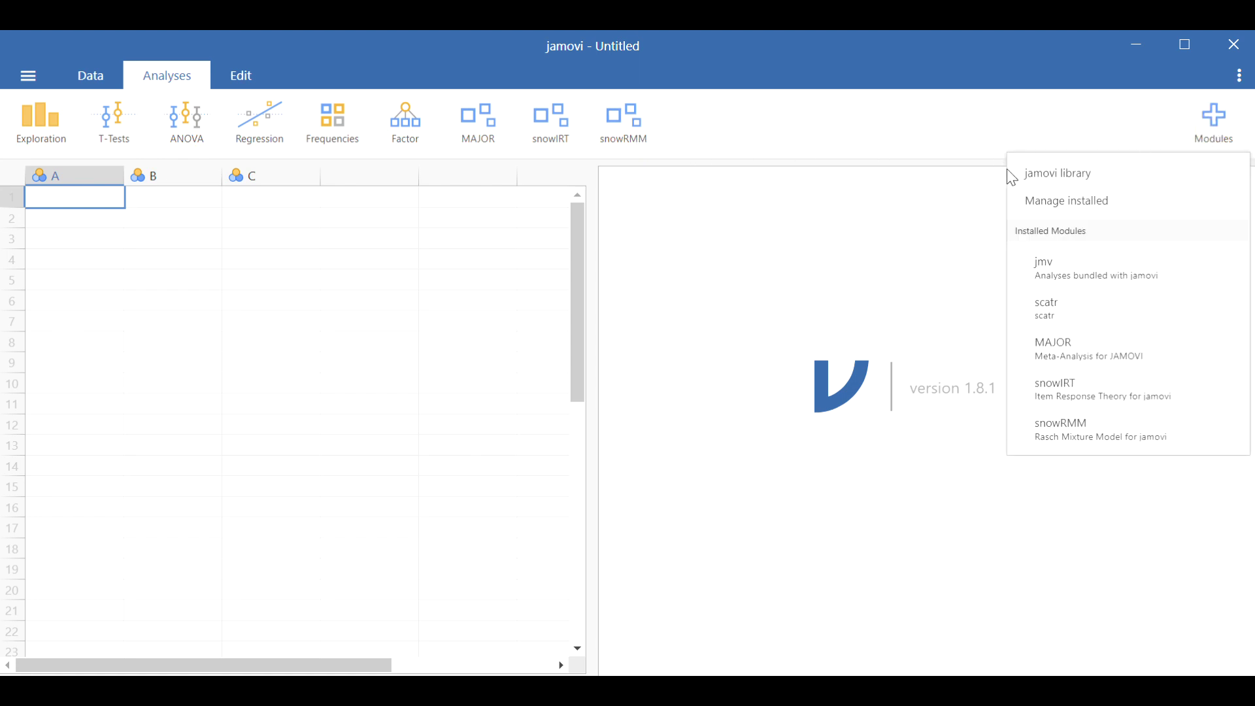
click(1060, 177)
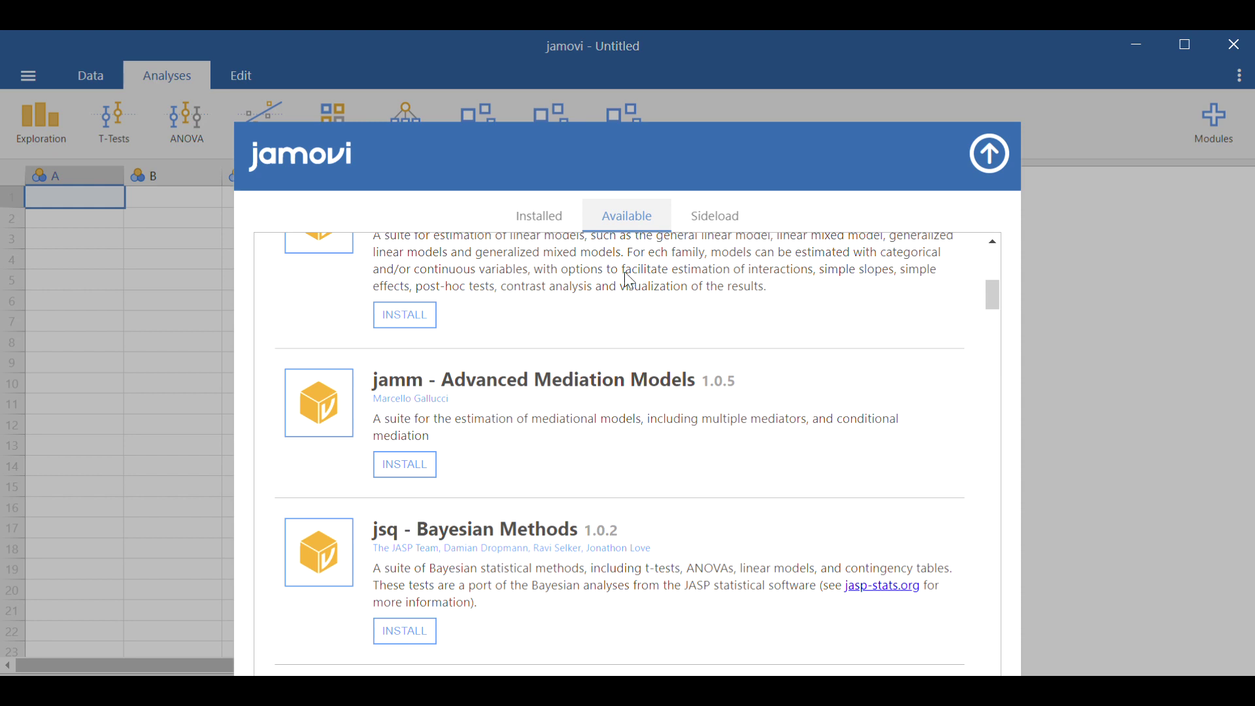
click(557, 222)
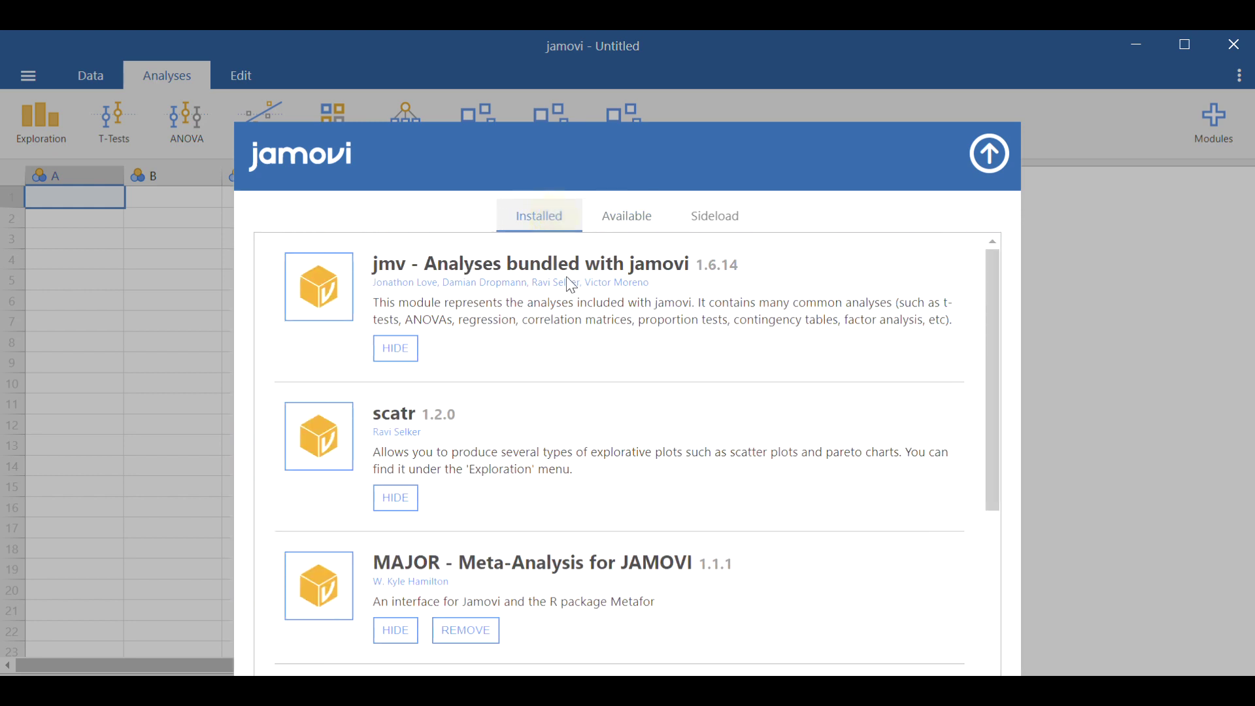
scroll(581, 320, down, 4)
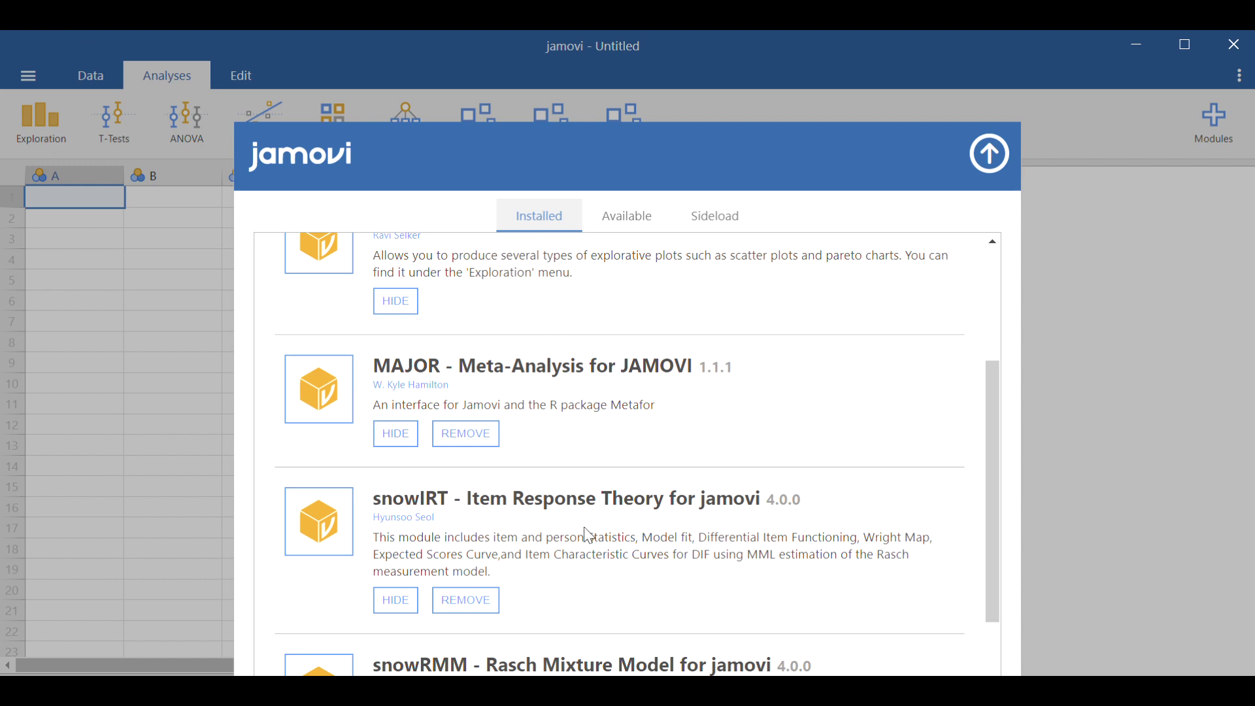
scroll(586, 532, down, 1)
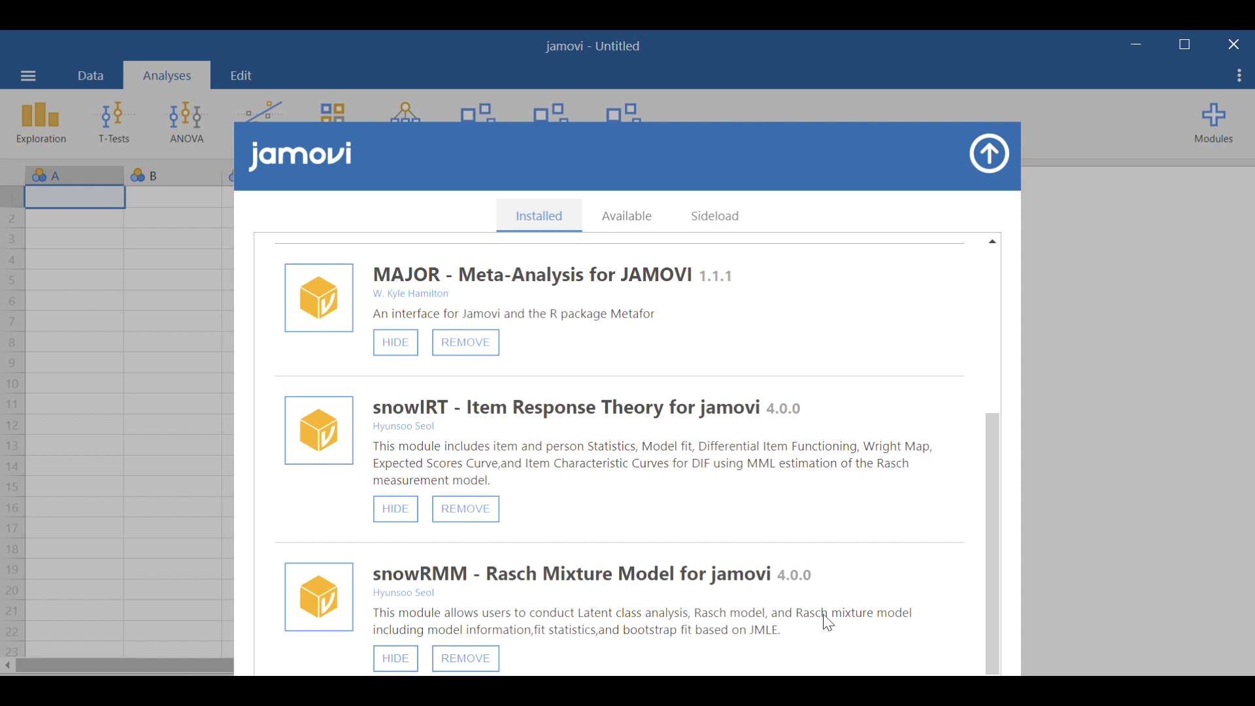
click(989, 154)
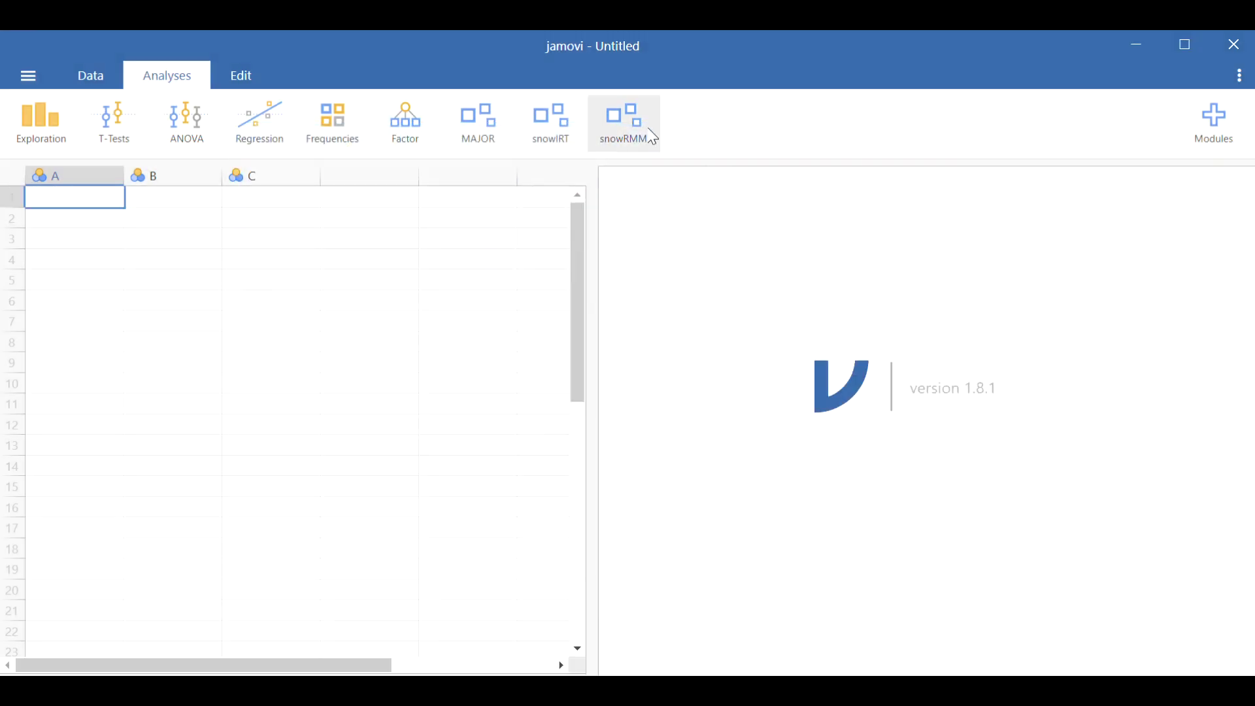
click(630, 136)
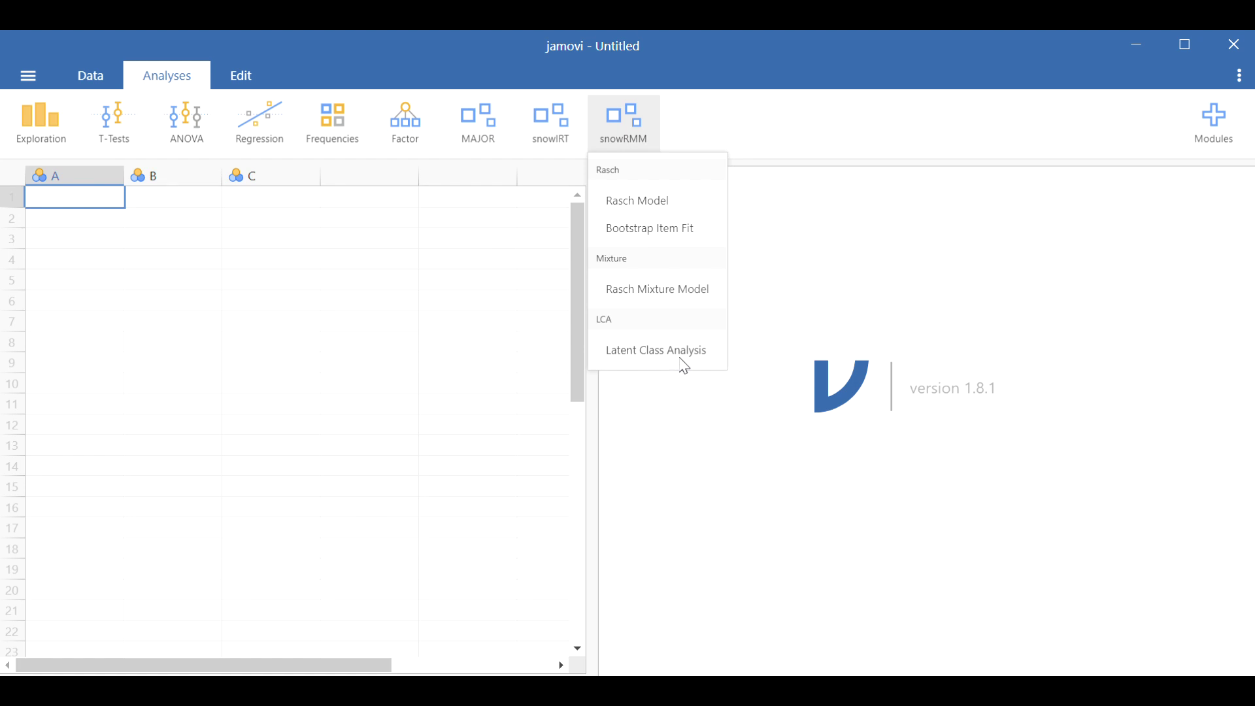
click(378, 203)
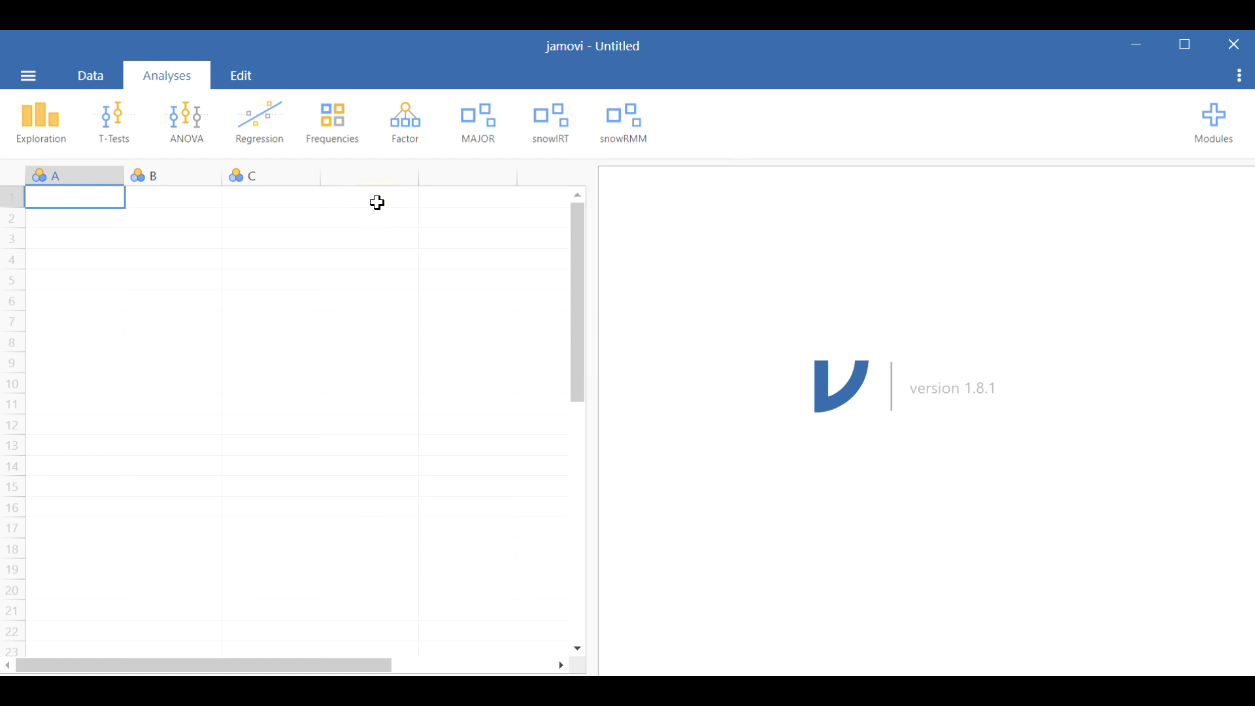
- Open the Factor analysis data file from the Desktop folder
click(28, 77)
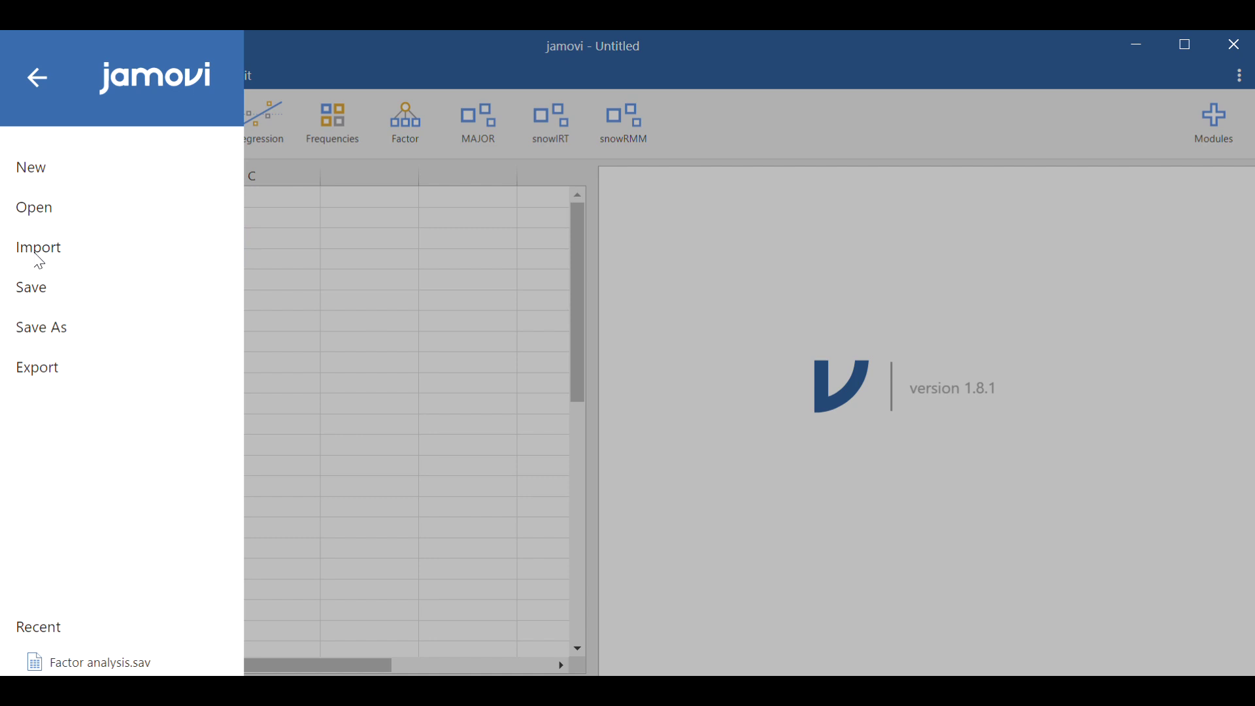
click(40, 262)
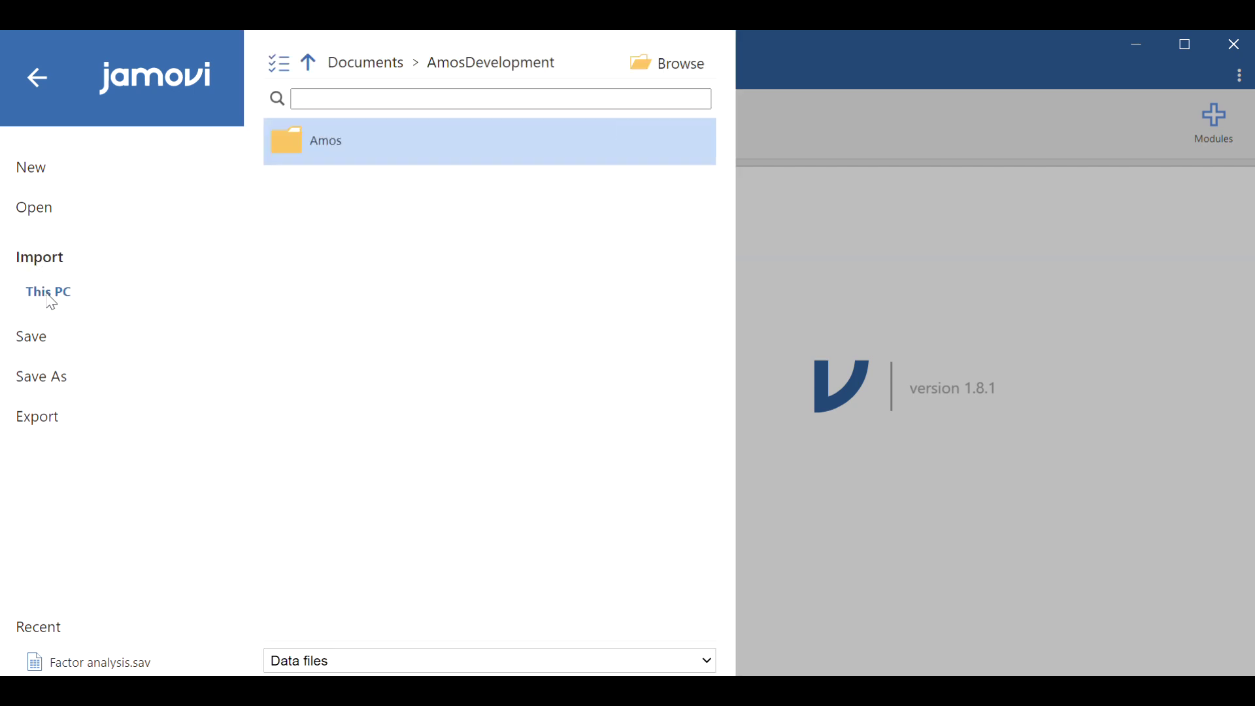
click(52, 221)
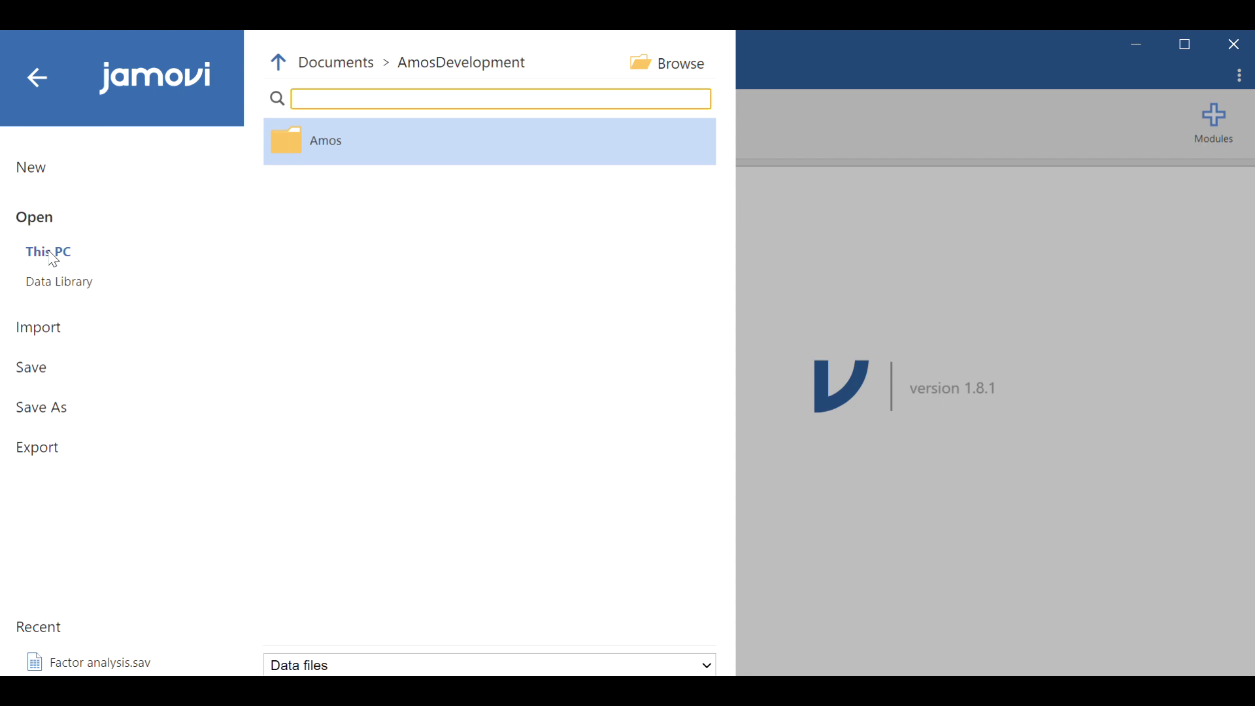
click(691, 73)
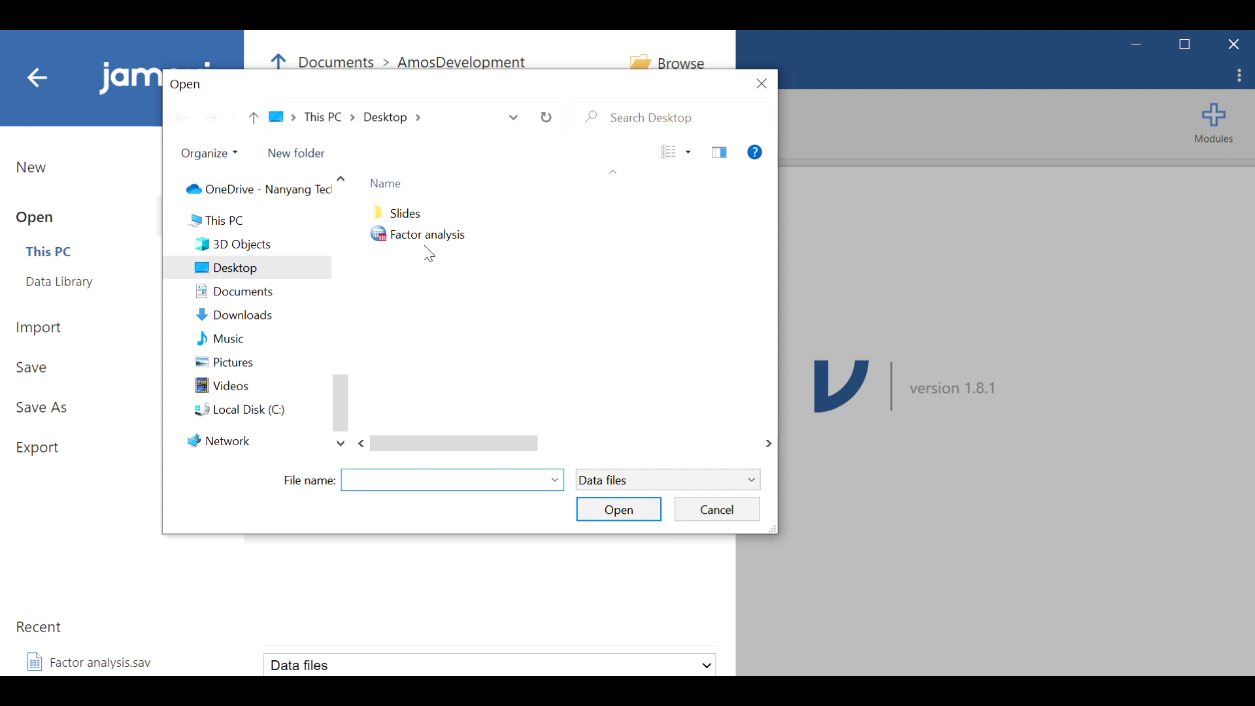
double_click(425, 240)
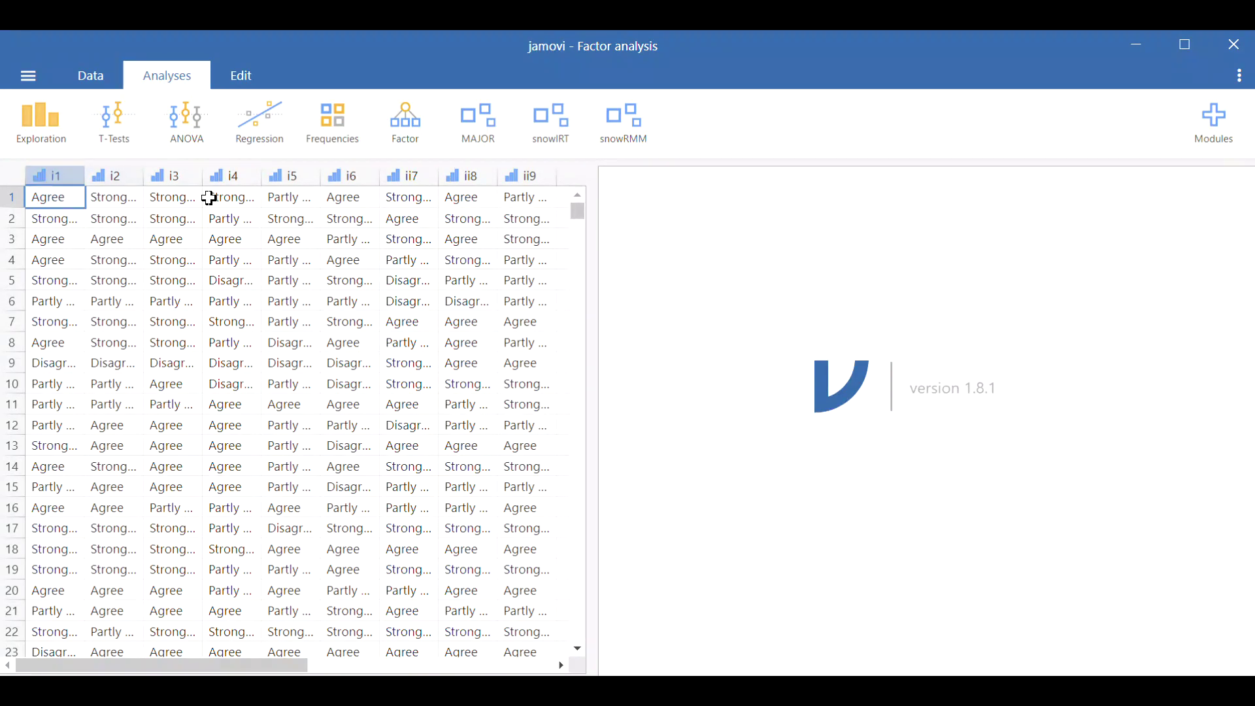
- Look through the dataset from the first row to the last filled row and return to its beginning
drag(291, 665, 246, 660)
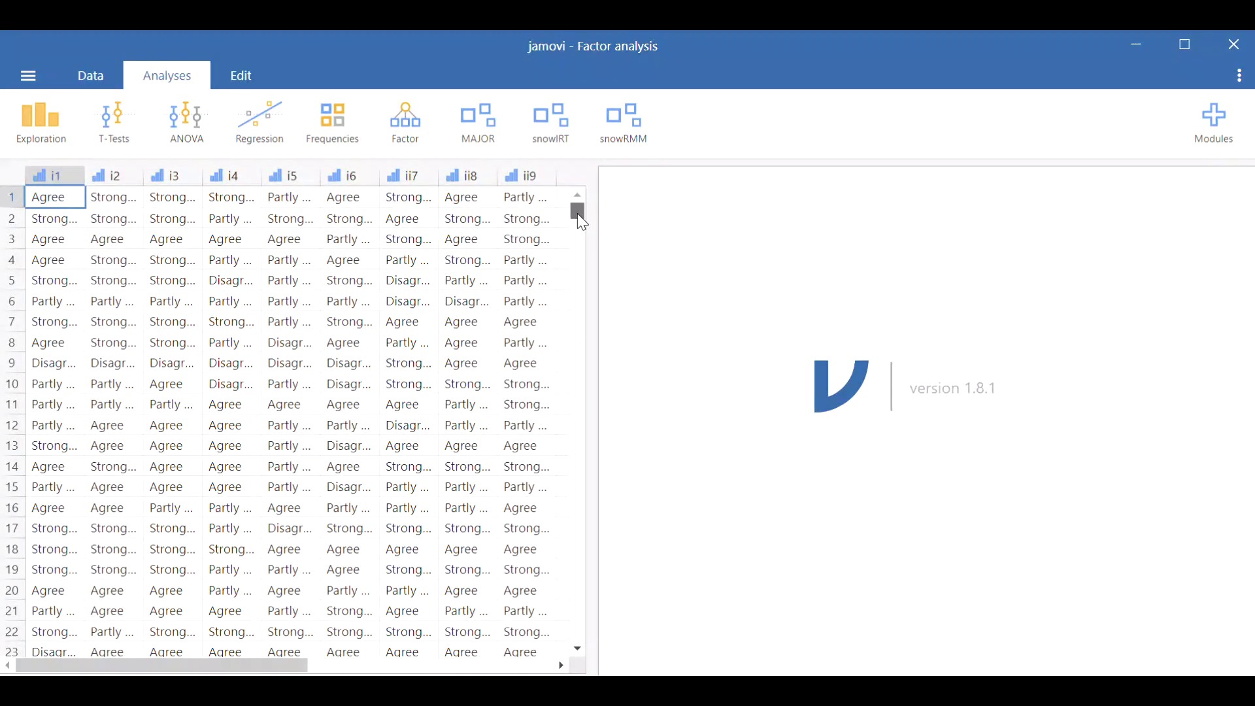
drag(578, 210, 579, 609)
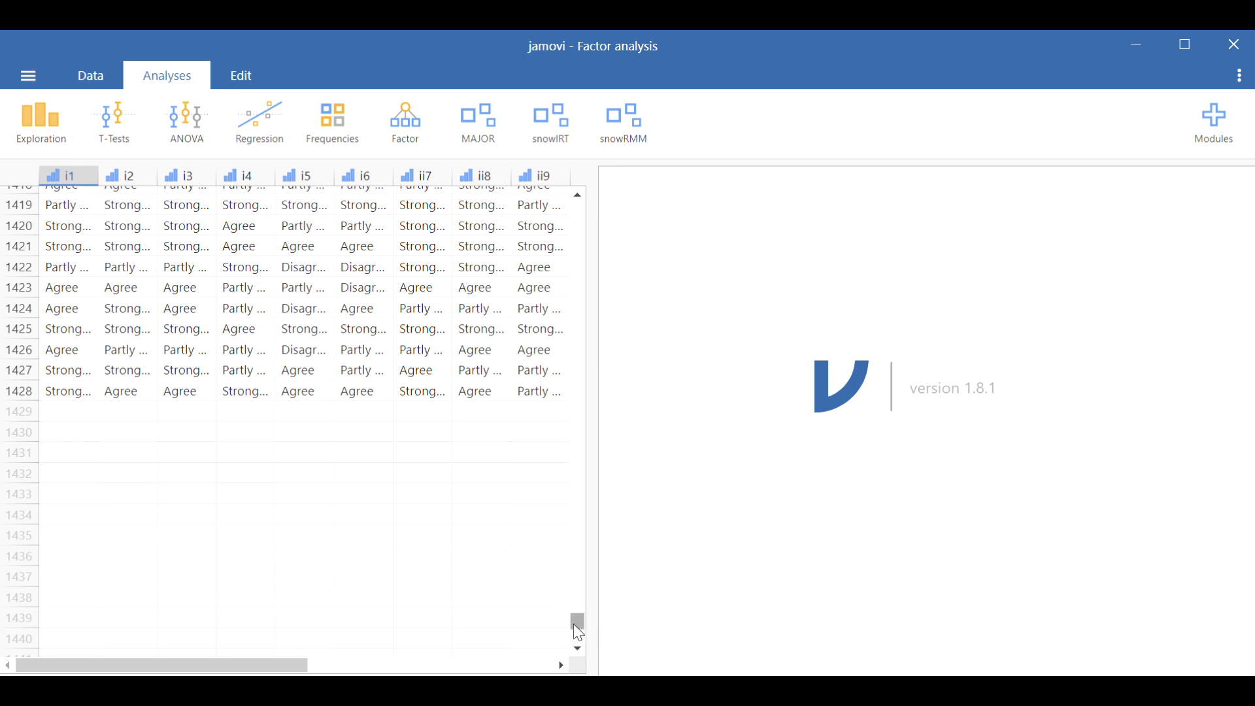
drag(578, 624, 595, 176)
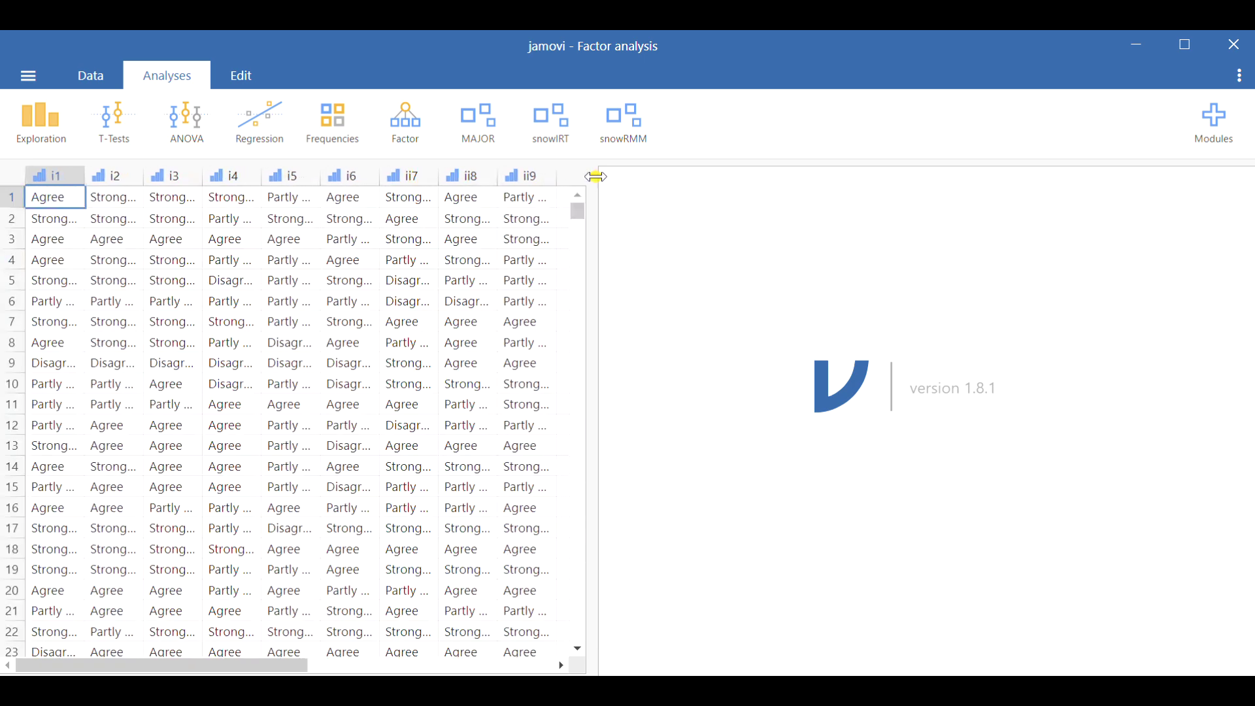
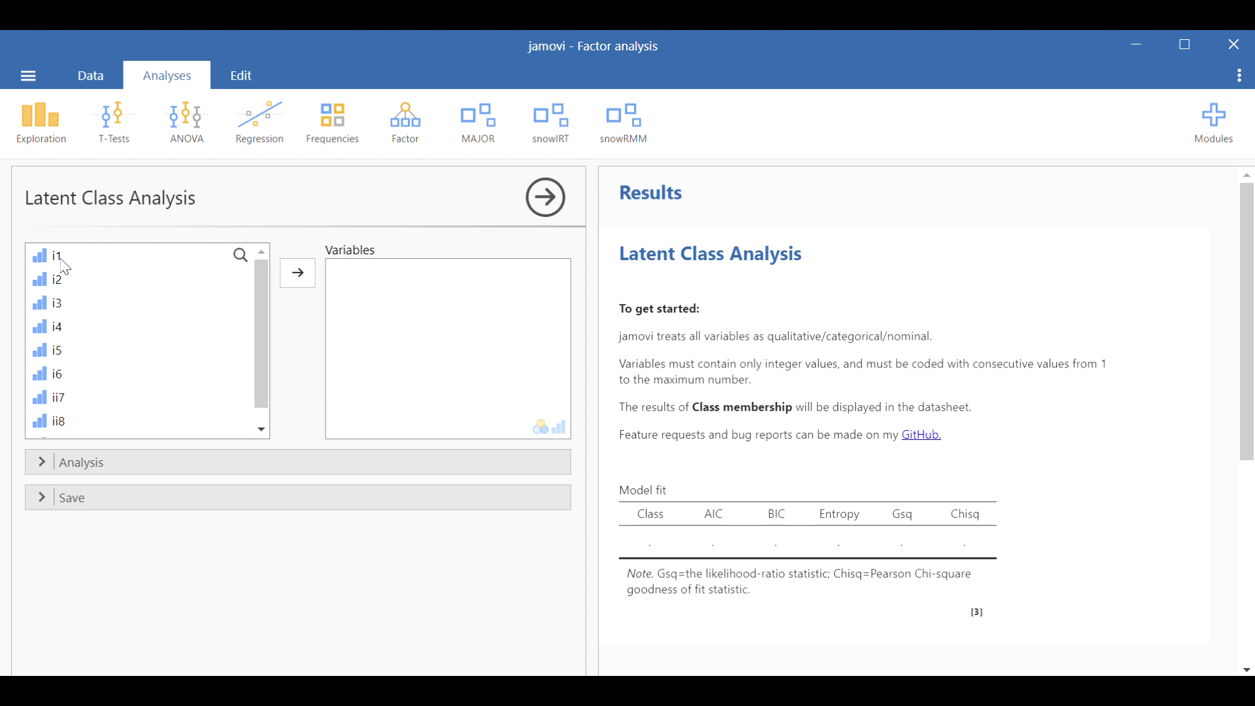
- Check the measure type options and levels of variable i1 in its variable settings, then close them without changes
click(102, 85)
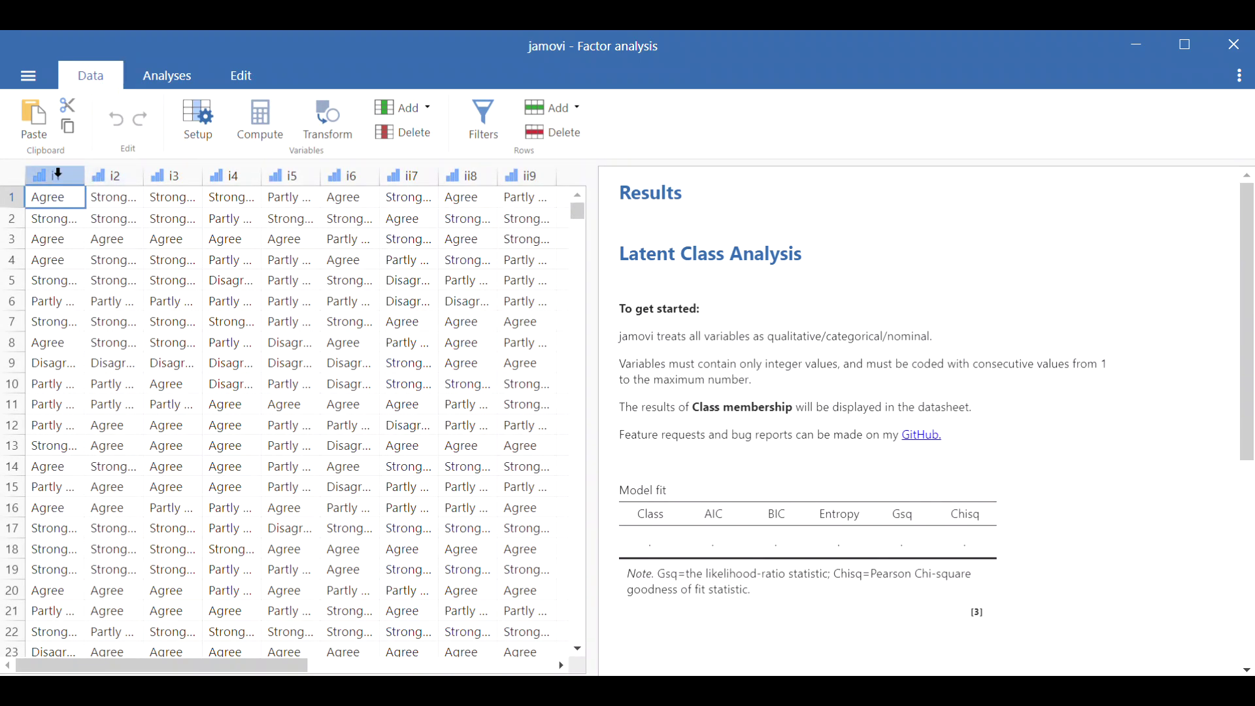
click(58, 174)
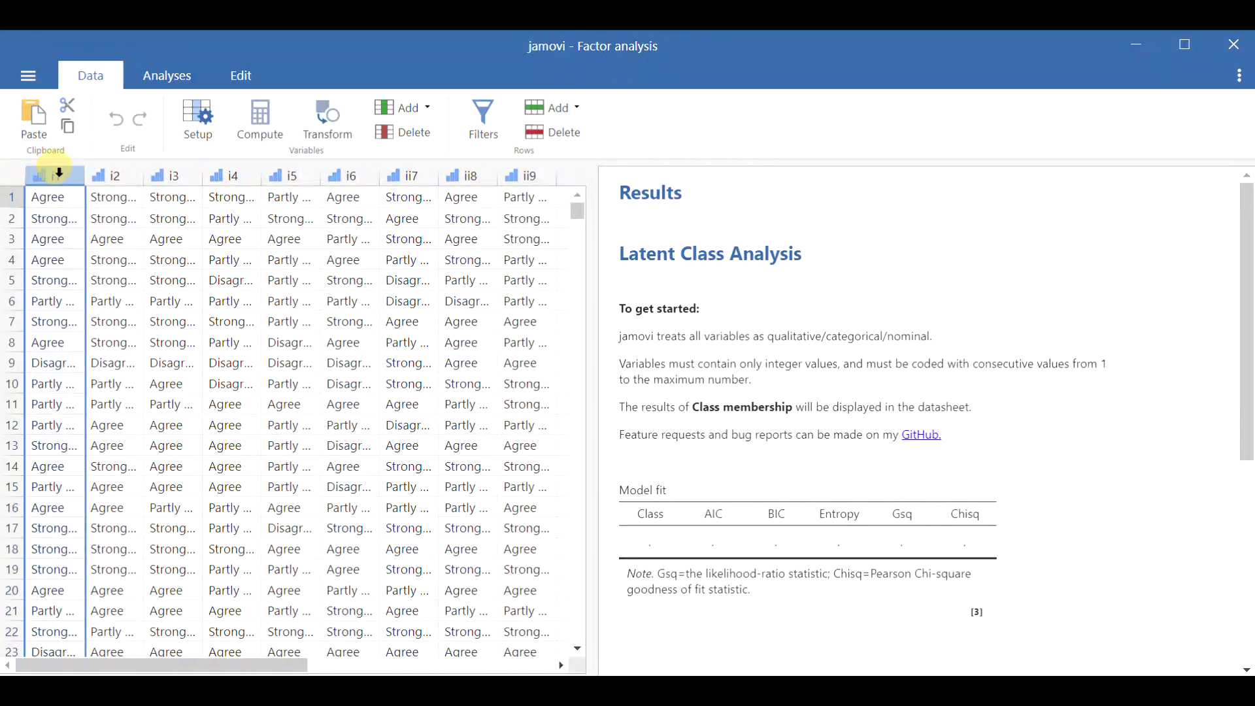
double_click(58, 173)
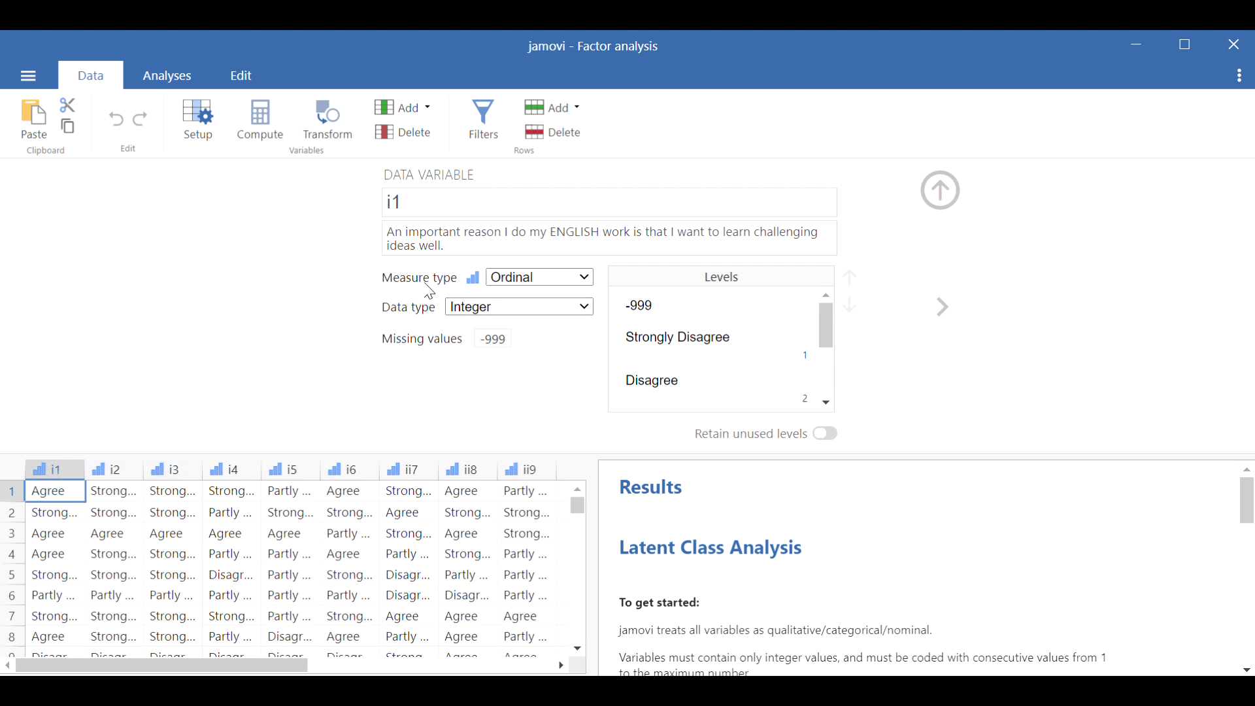
click(529, 280)
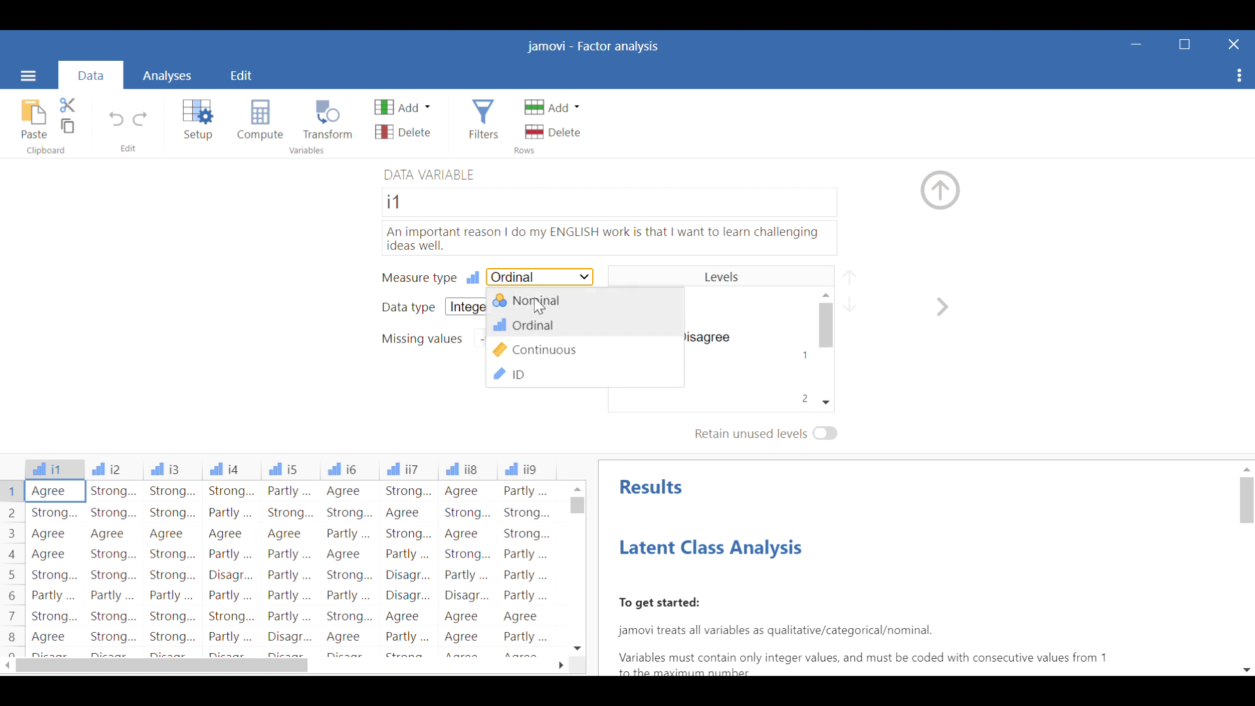
click(259, 274)
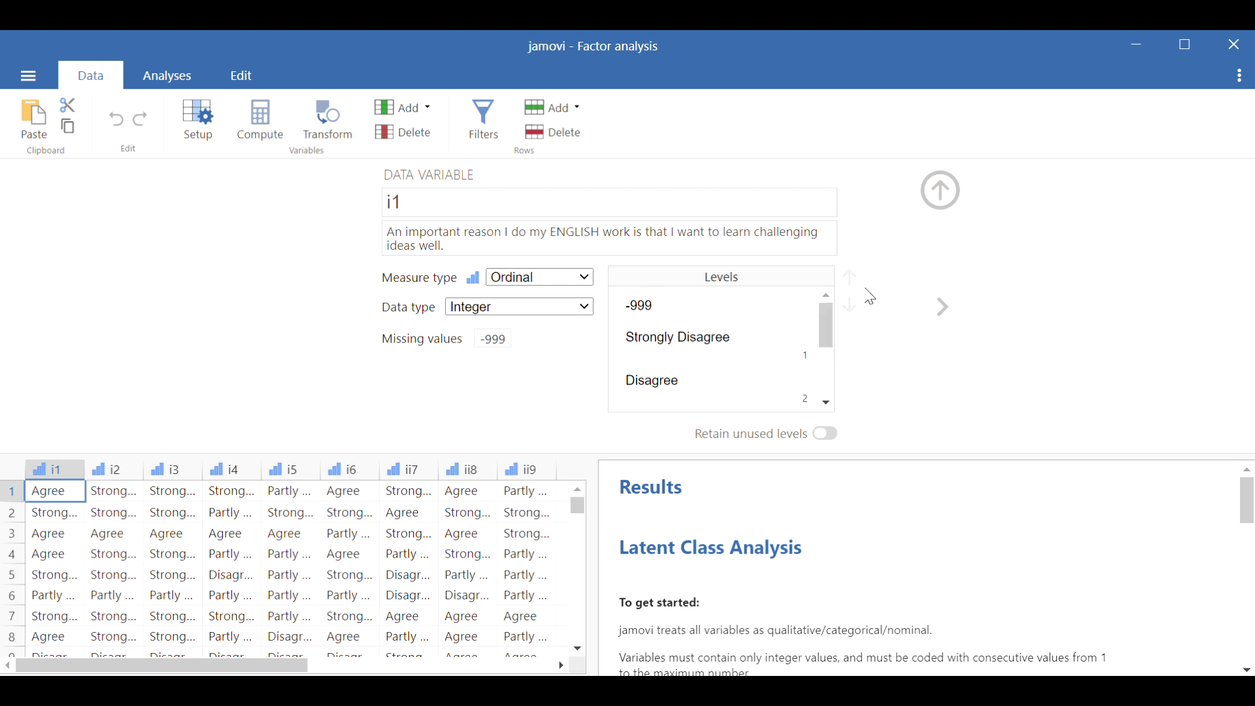
click(950, 208)
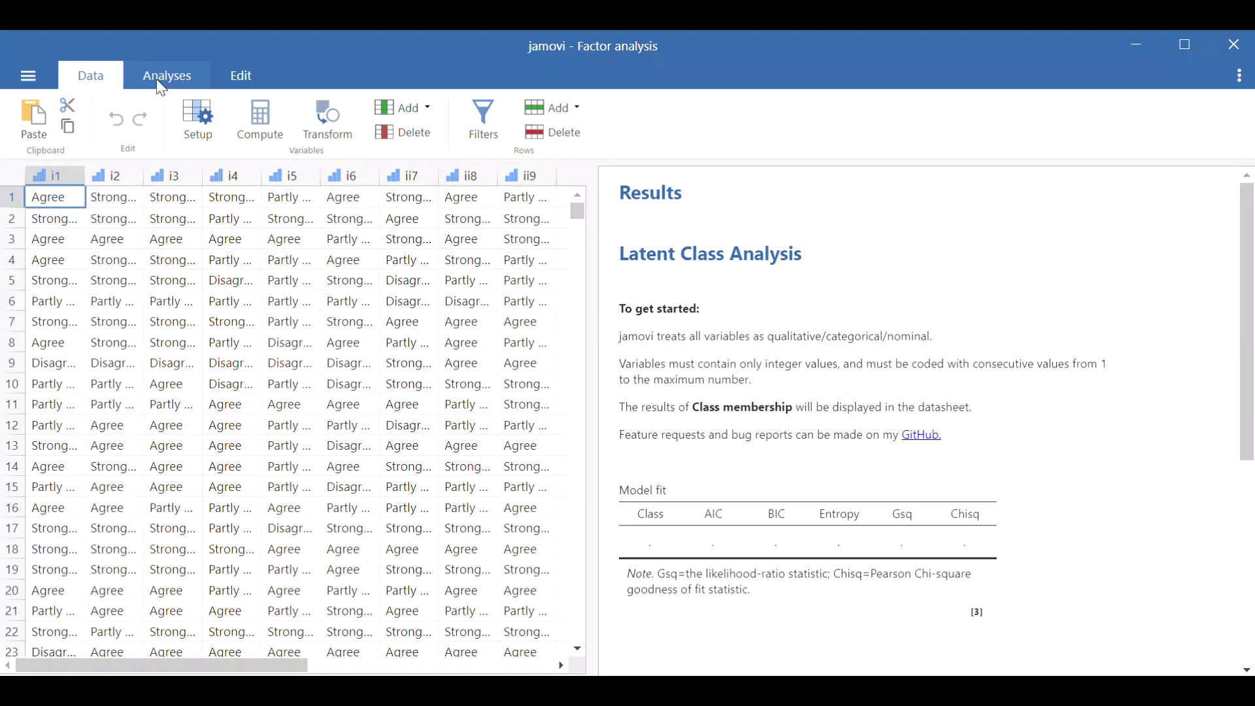
- Reopen the Latent Class Analysis and assign all variables from i1 to ii9 to it
click(157, 81)
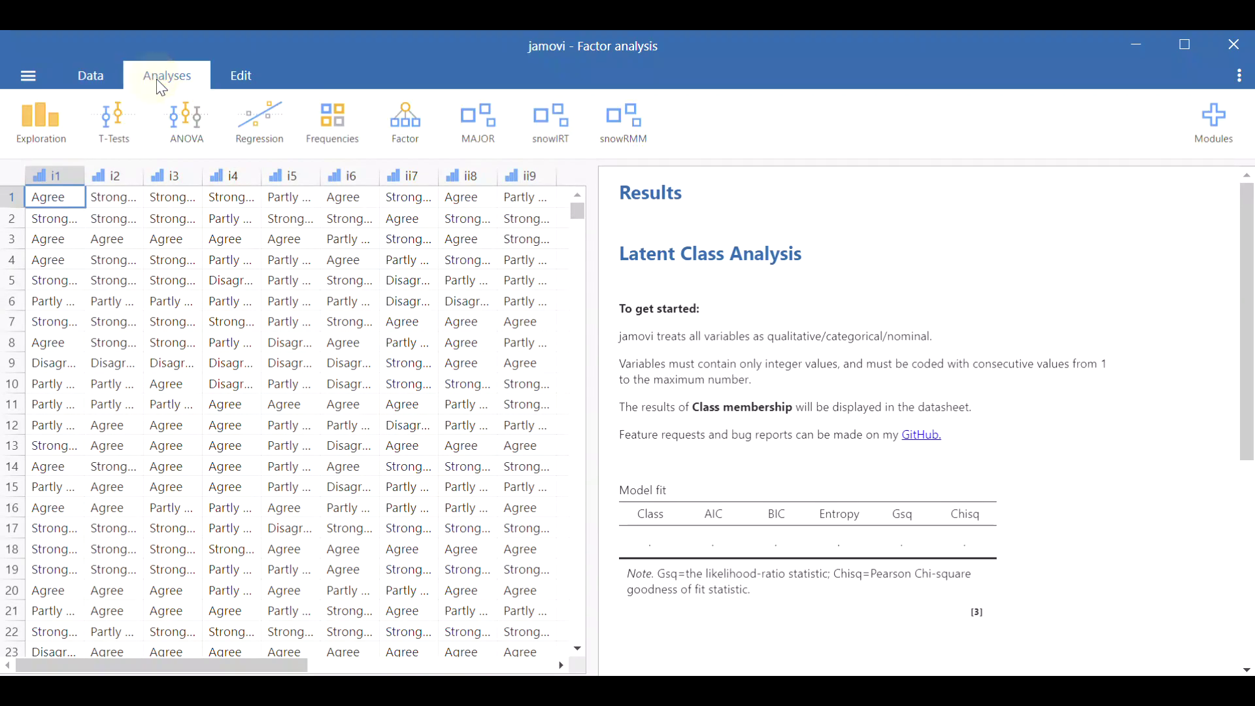
click(697, 300)
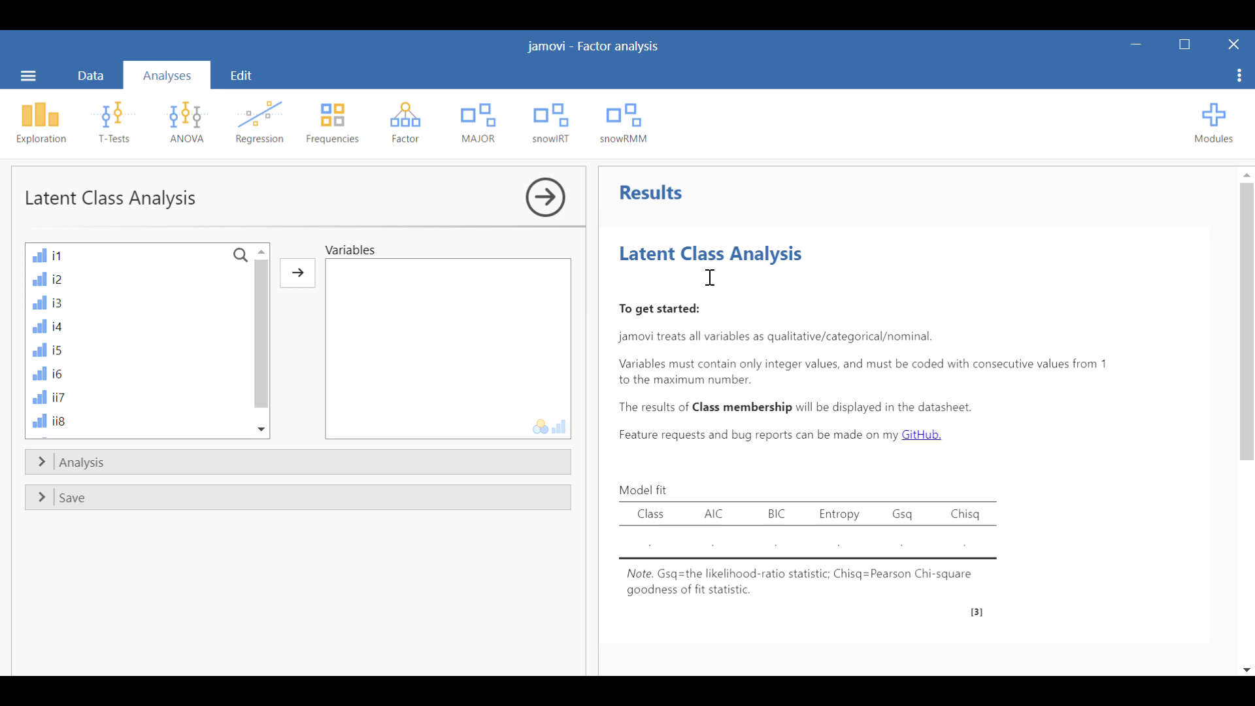
click(51, 256)
scroll(62, 346, down, 1)
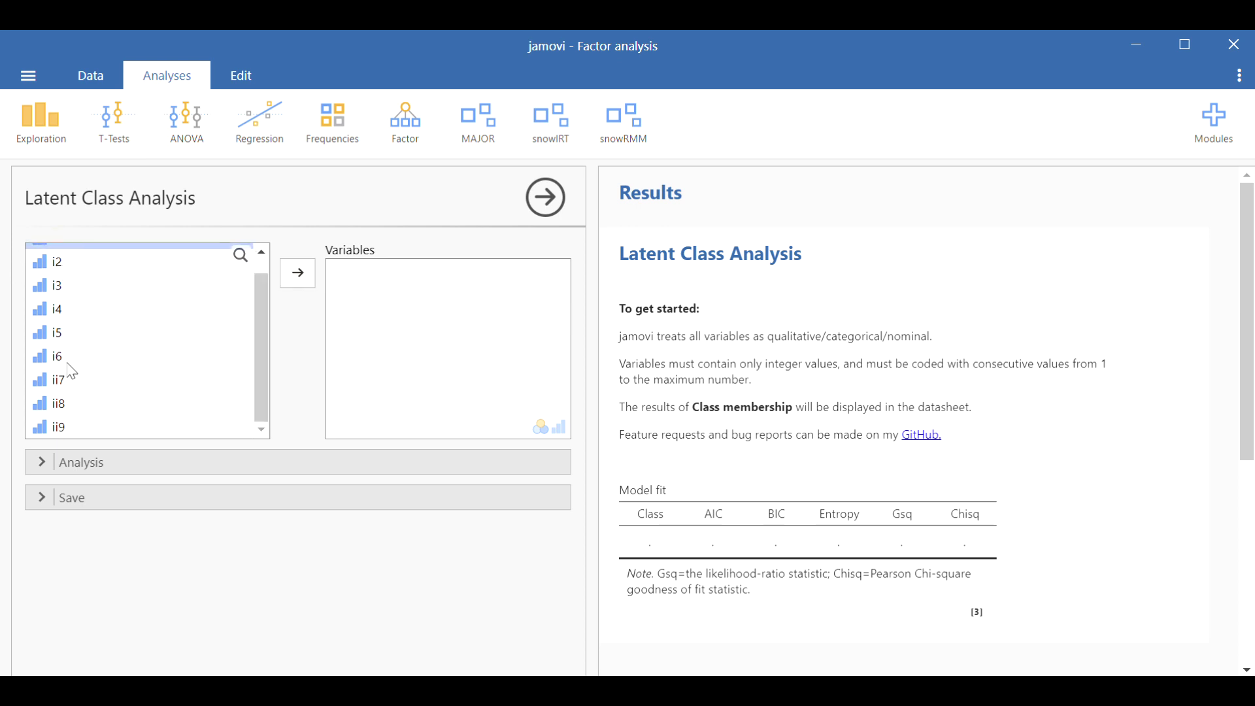
shift+click(65, 428)
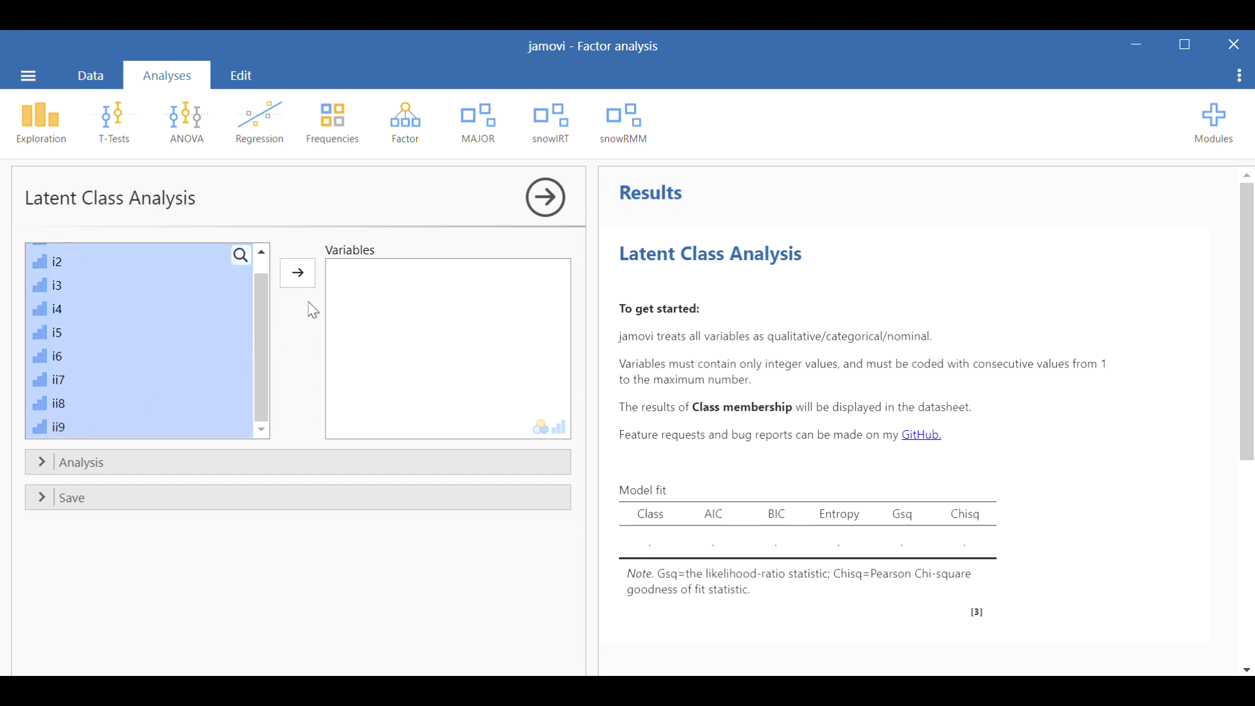
click(297, 273)
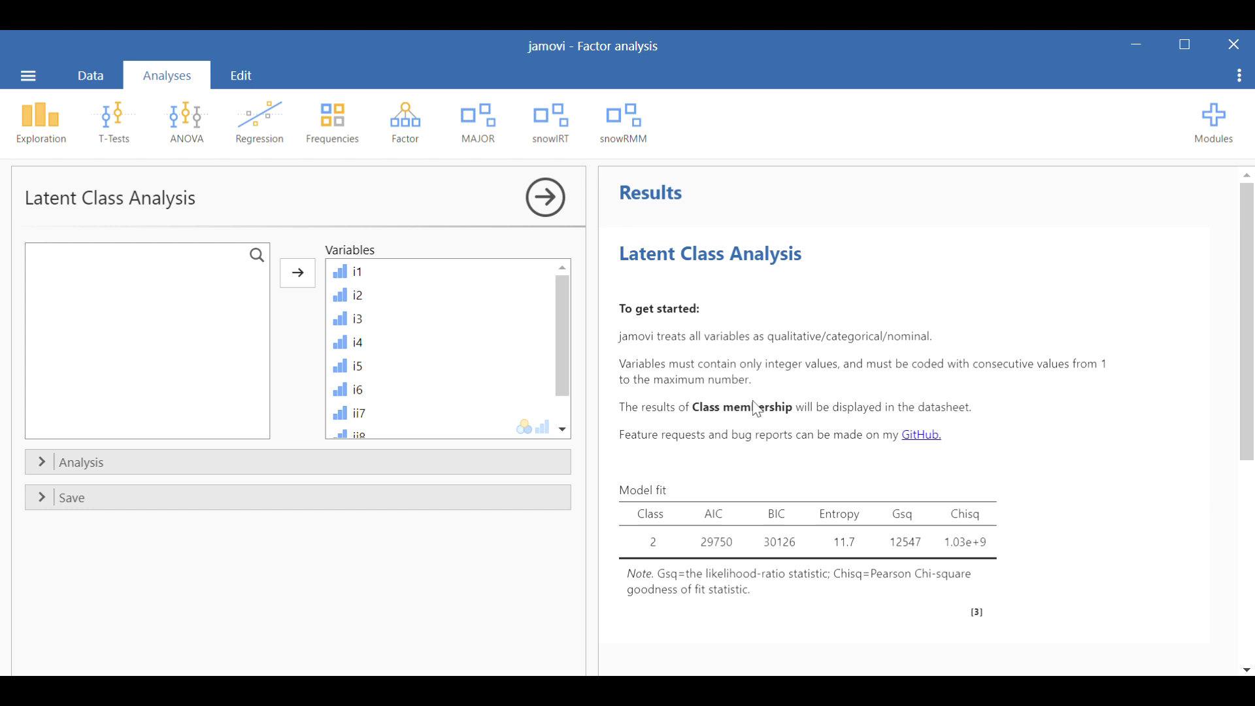
- Try 1 as the number of classes in the analysis options, then set it back to 2
scroll(755, 412, down, 3)
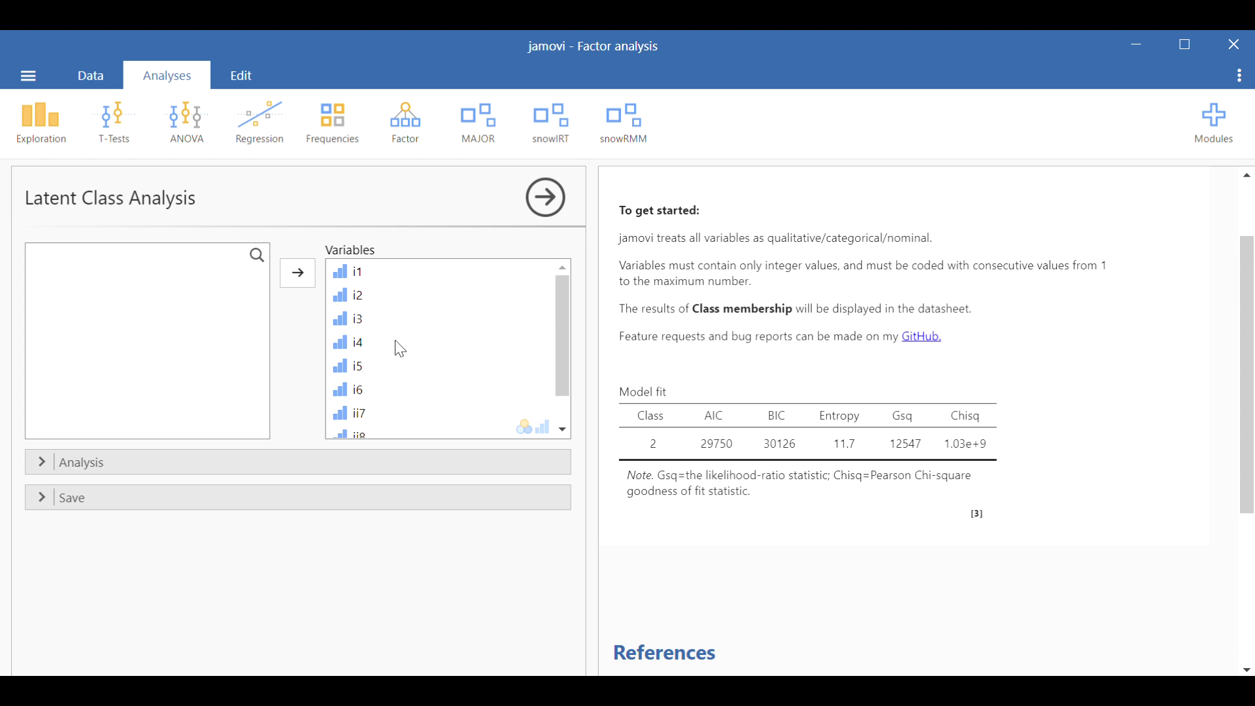
click(334, 466)
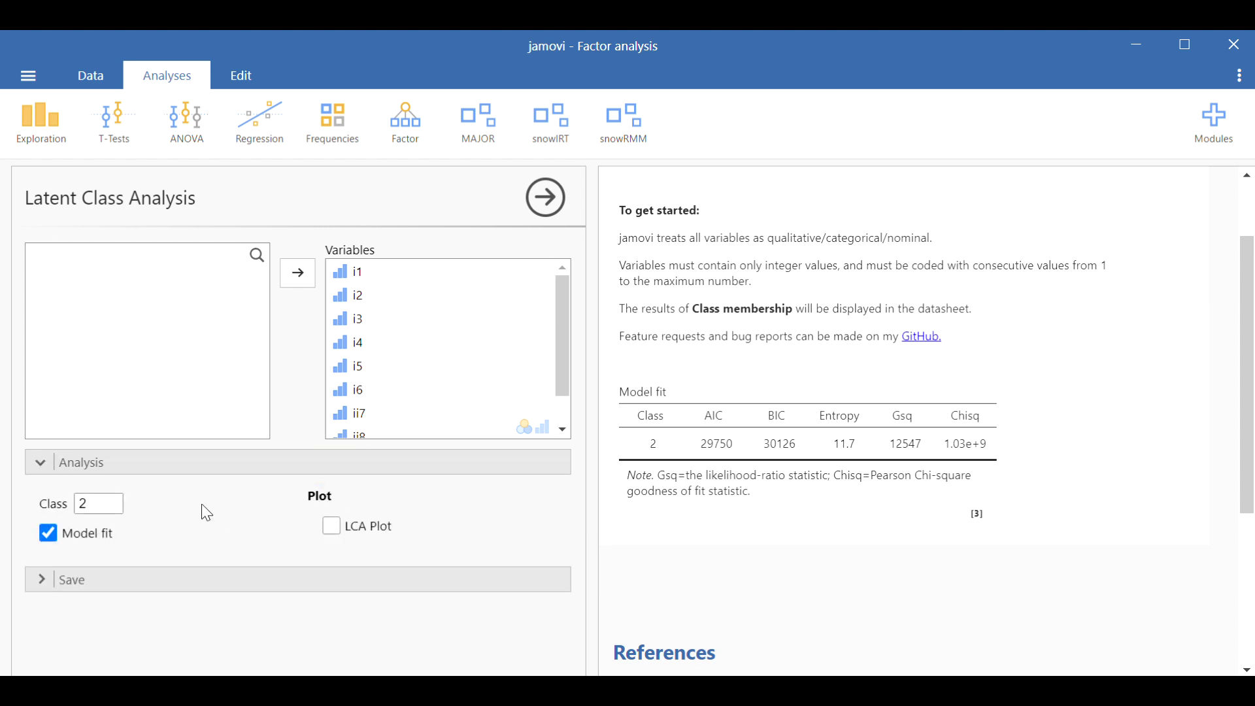
double_click(88, 505)
drag(83, 504, 139, 521)
click(196, 512)
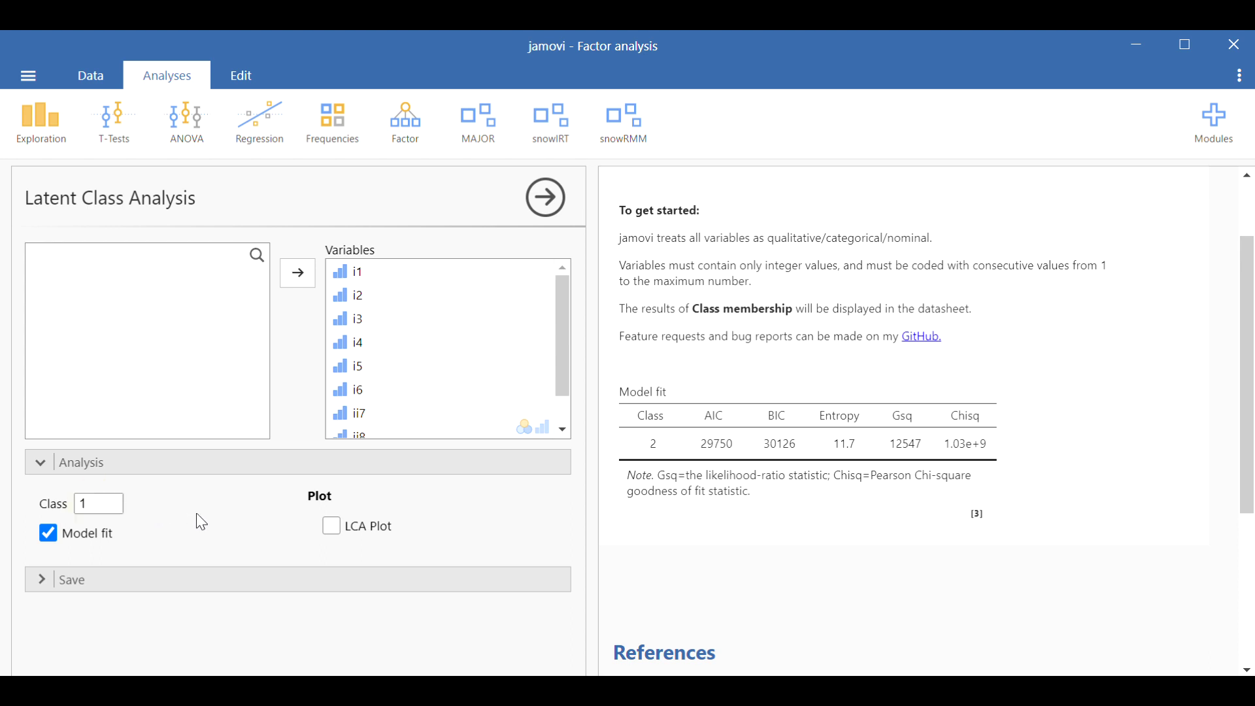
click(88, 504)
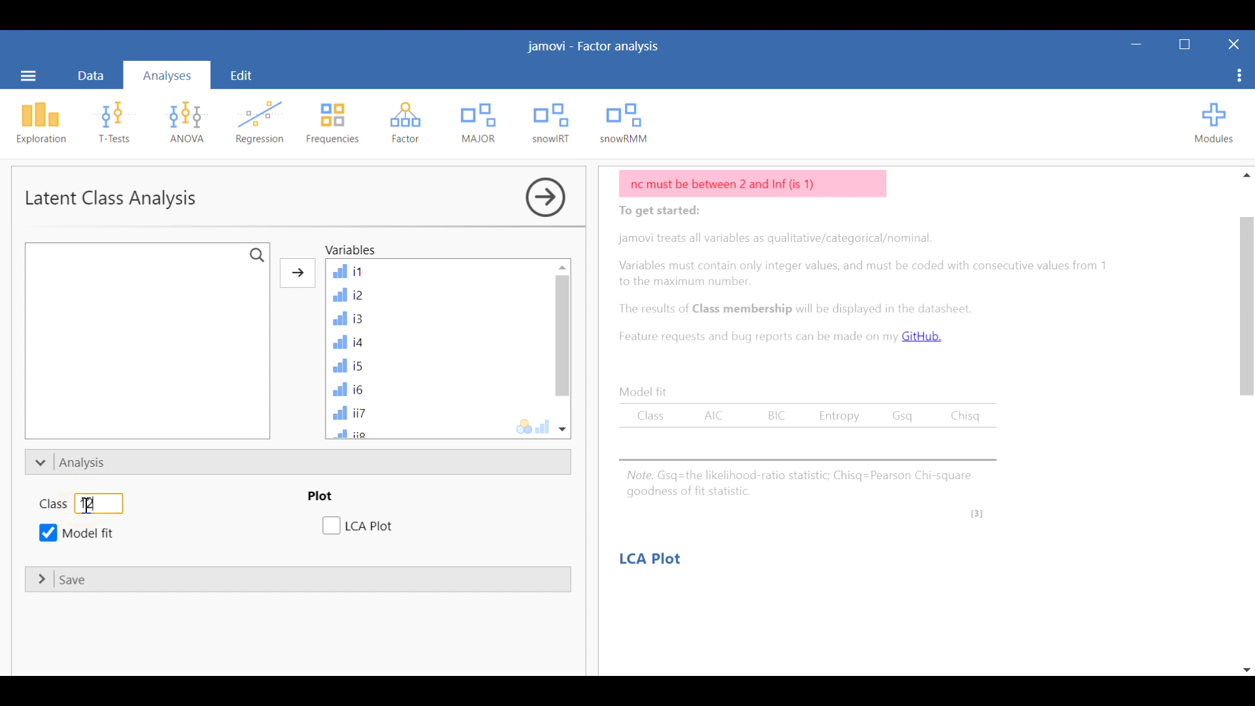
text(2)
click(187, 545)
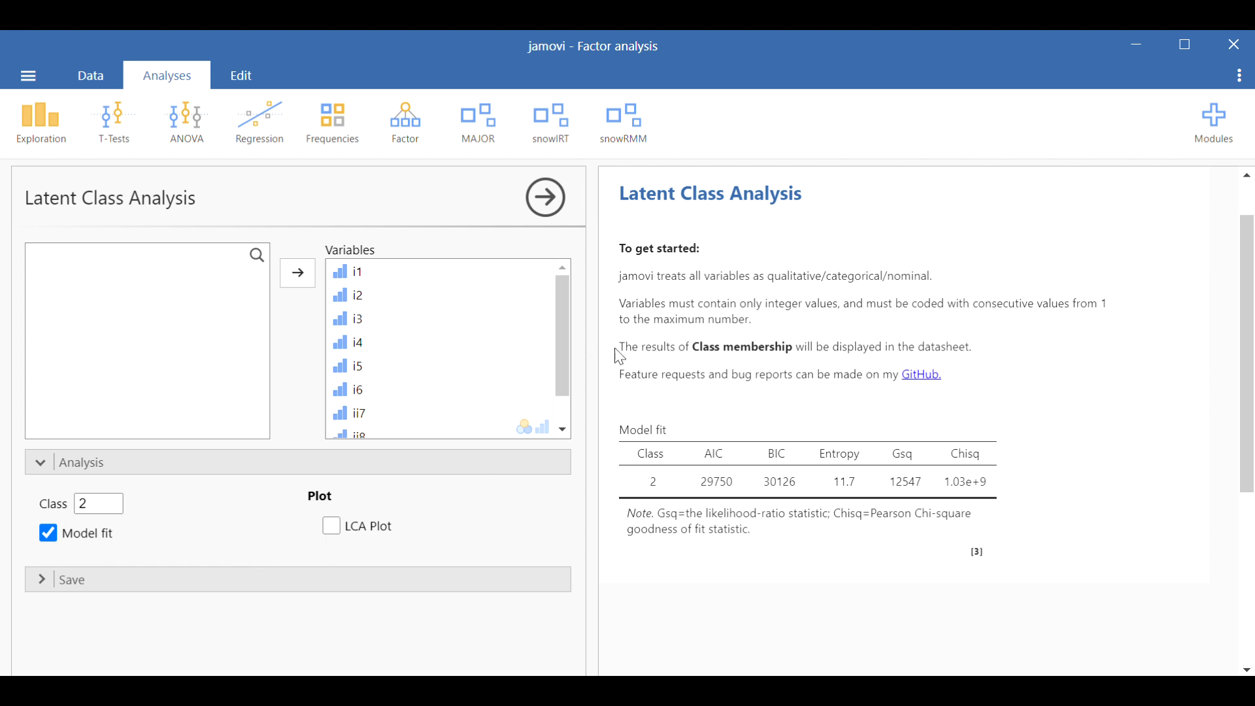
- Add the LCA Plot to the results and bring the class plots into view
click(335, 527)
scroll(951, 510, down, 4)
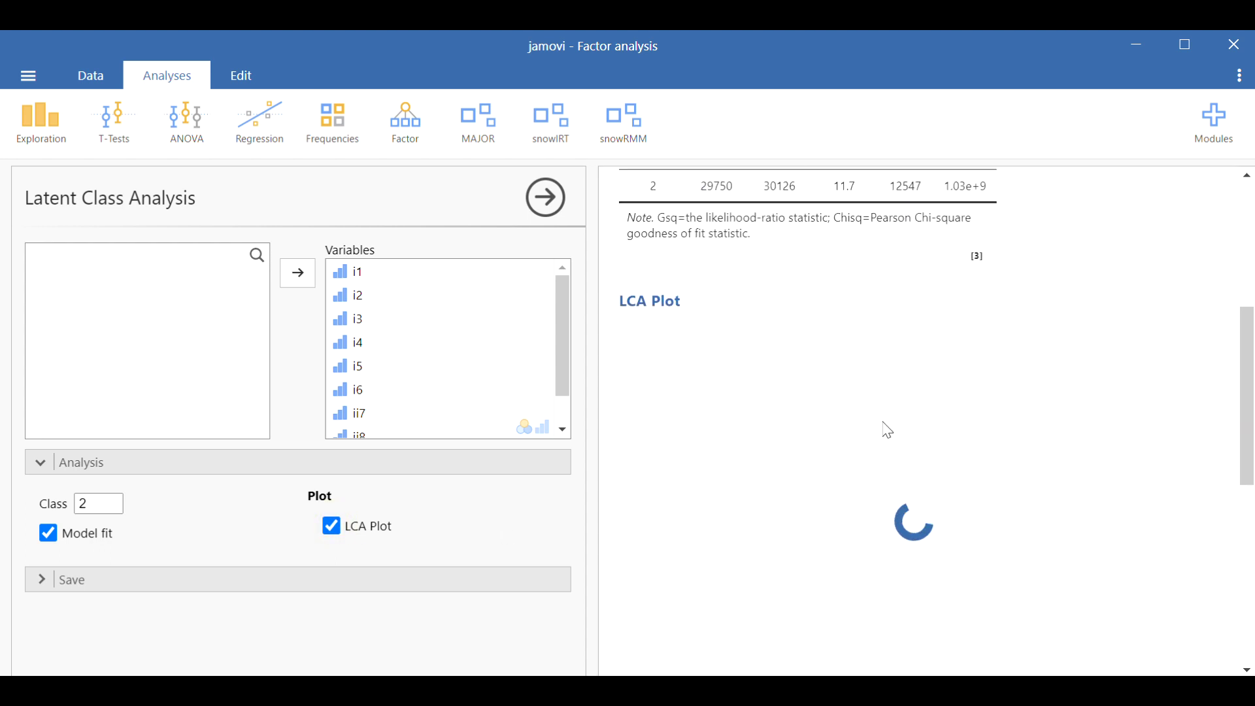
scroll(886, 429, down, 3)
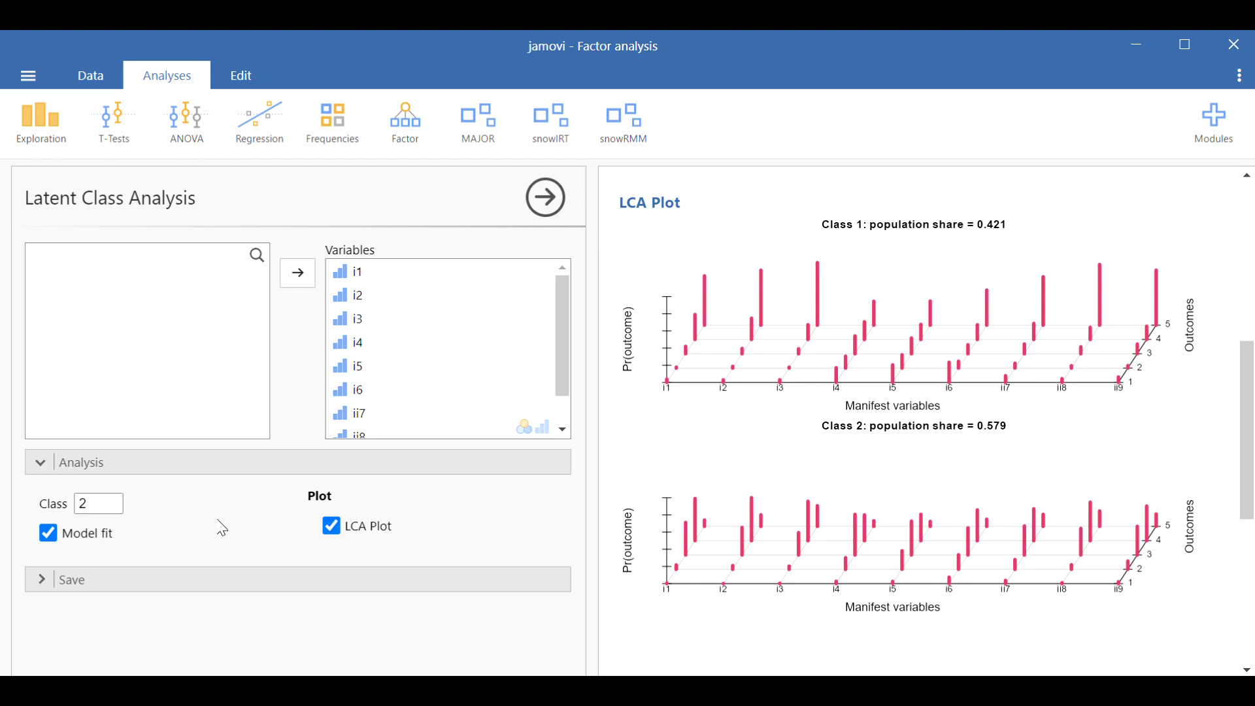
- Save the class membership to the dataset and look over the Model fit table and LCA plot
click(218, 580)
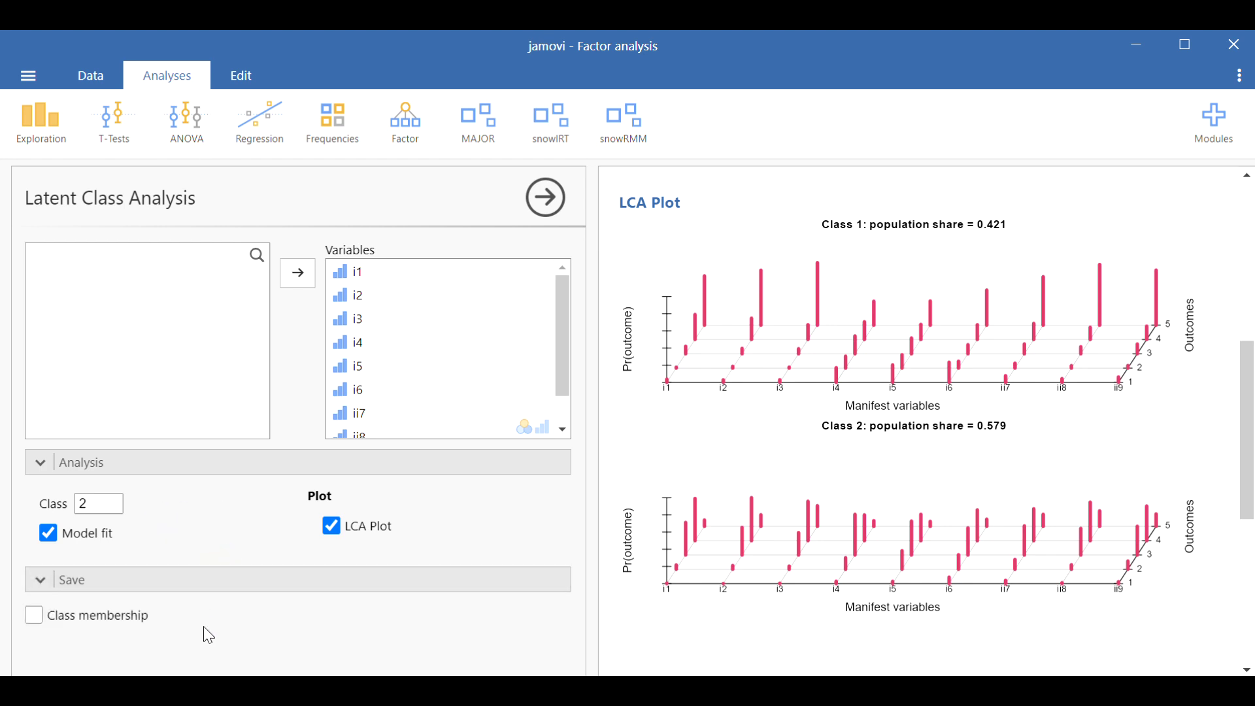
click(34, 615)
scroll(977, 469, up, 5)
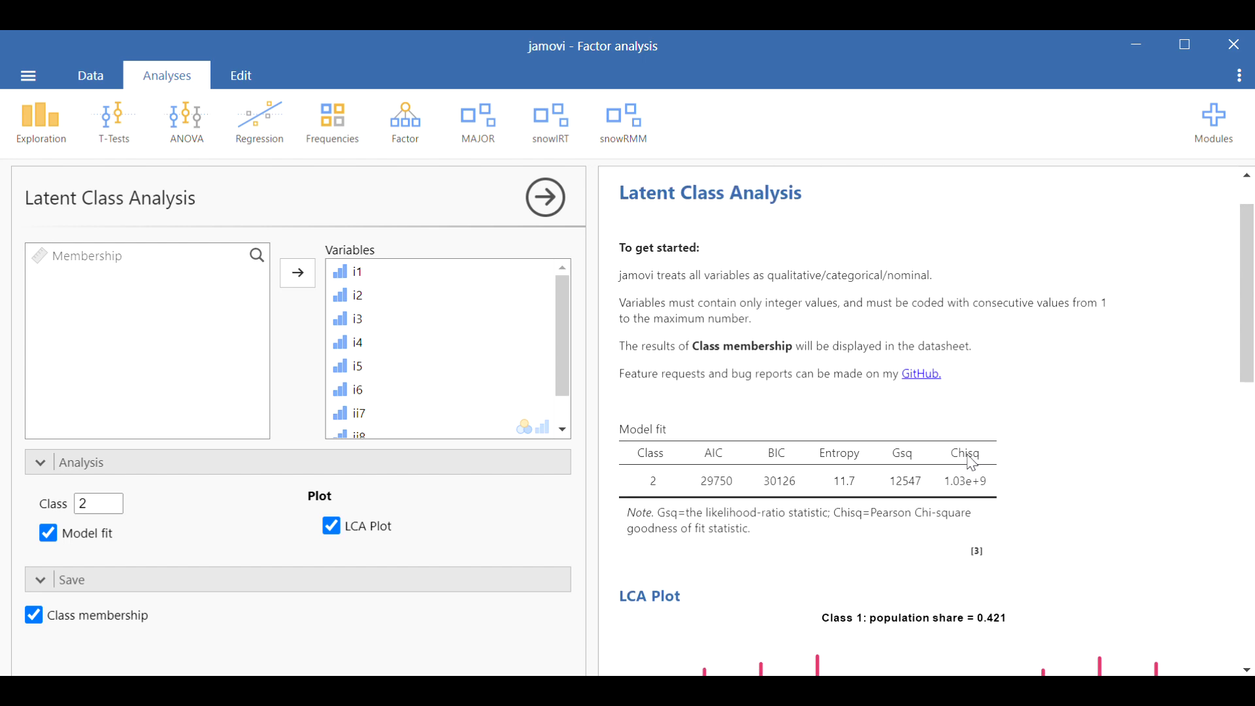
scroll(984, 464, down, 2)
scroll(986, 466, down, 2)
scroll(1006, 458, up, 2)
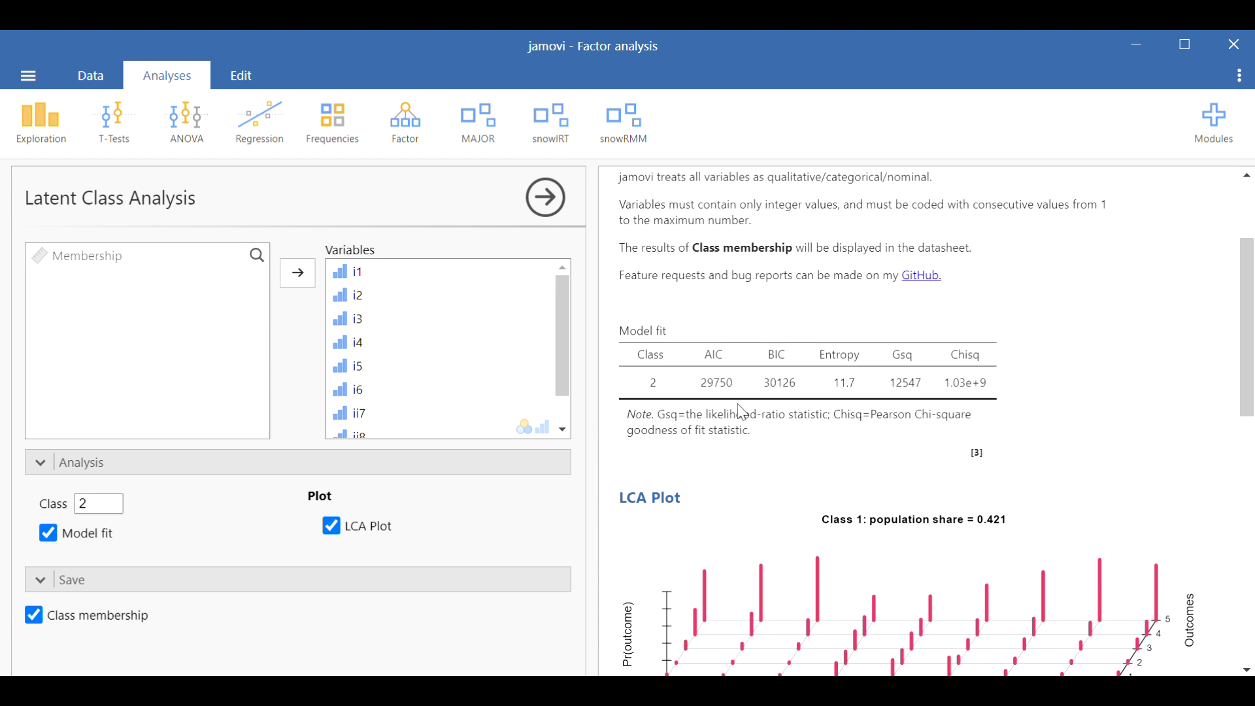
- Switch to the ViMIAT article PDF in Adobe Acrobat and read the descriptions of the AIC, CAIC and BIC fit statistics
key(alt+Tab)
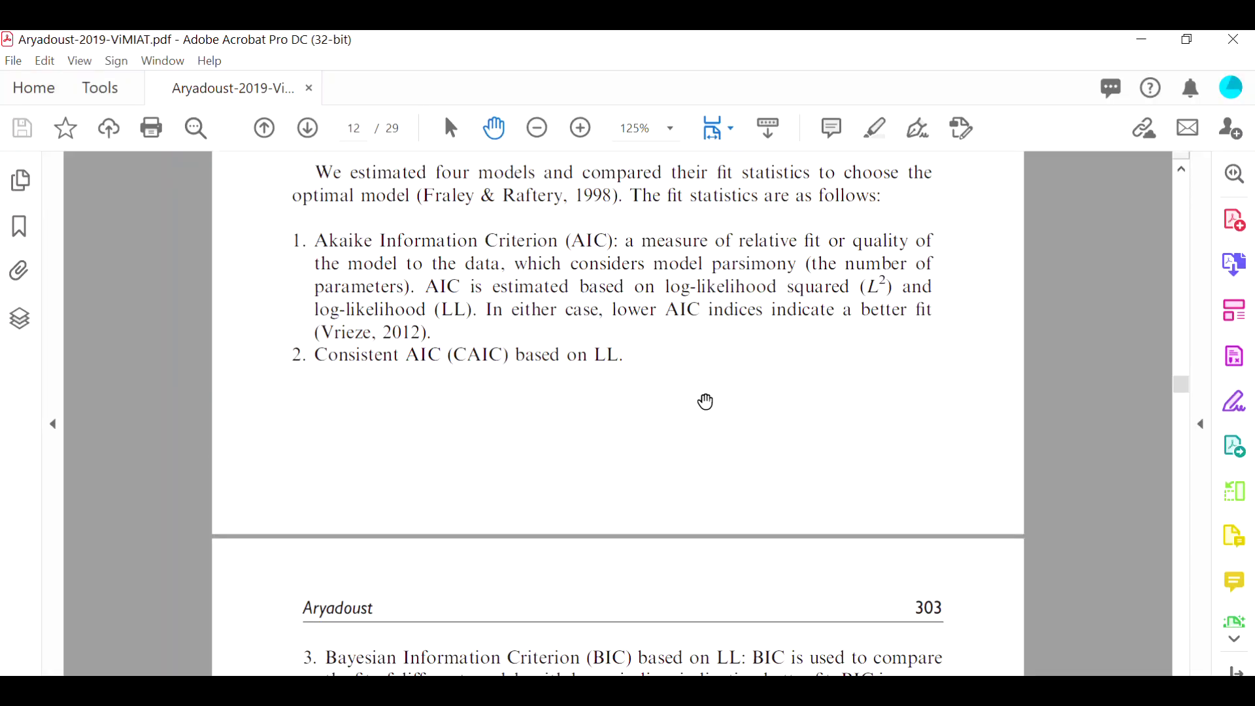
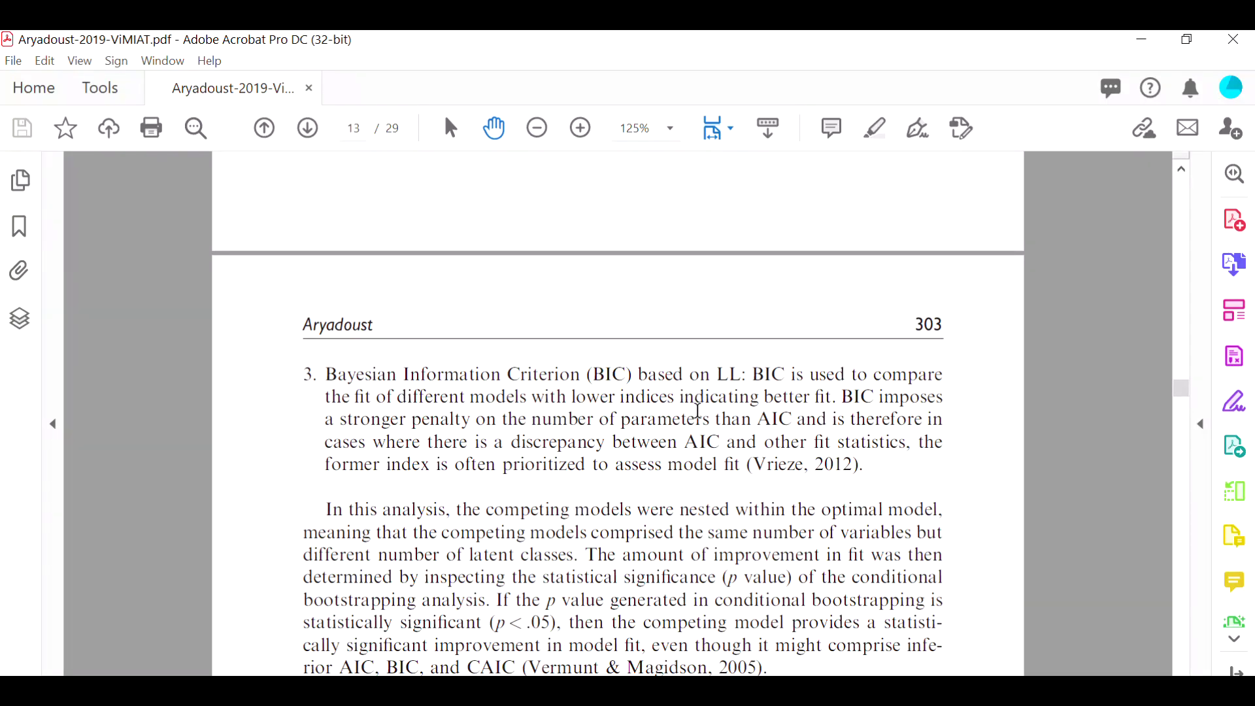
scroll(784, 386, down, 1)
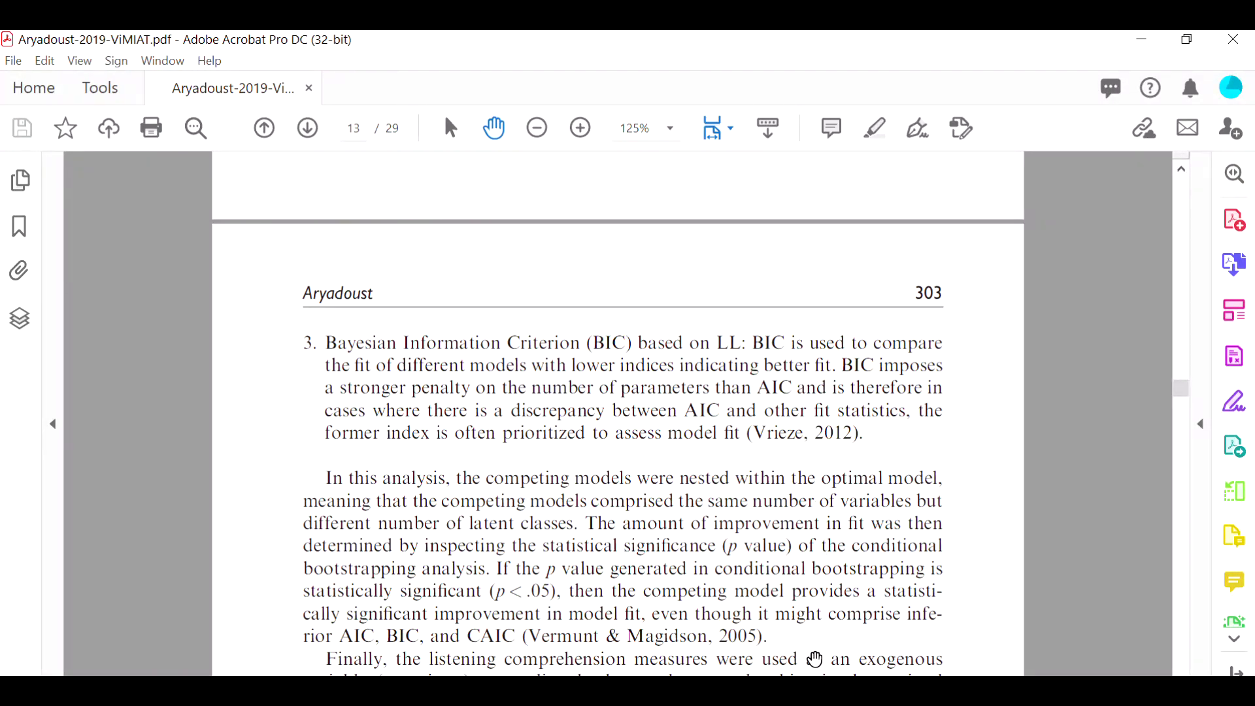
scroll(735, 529, down, 1)
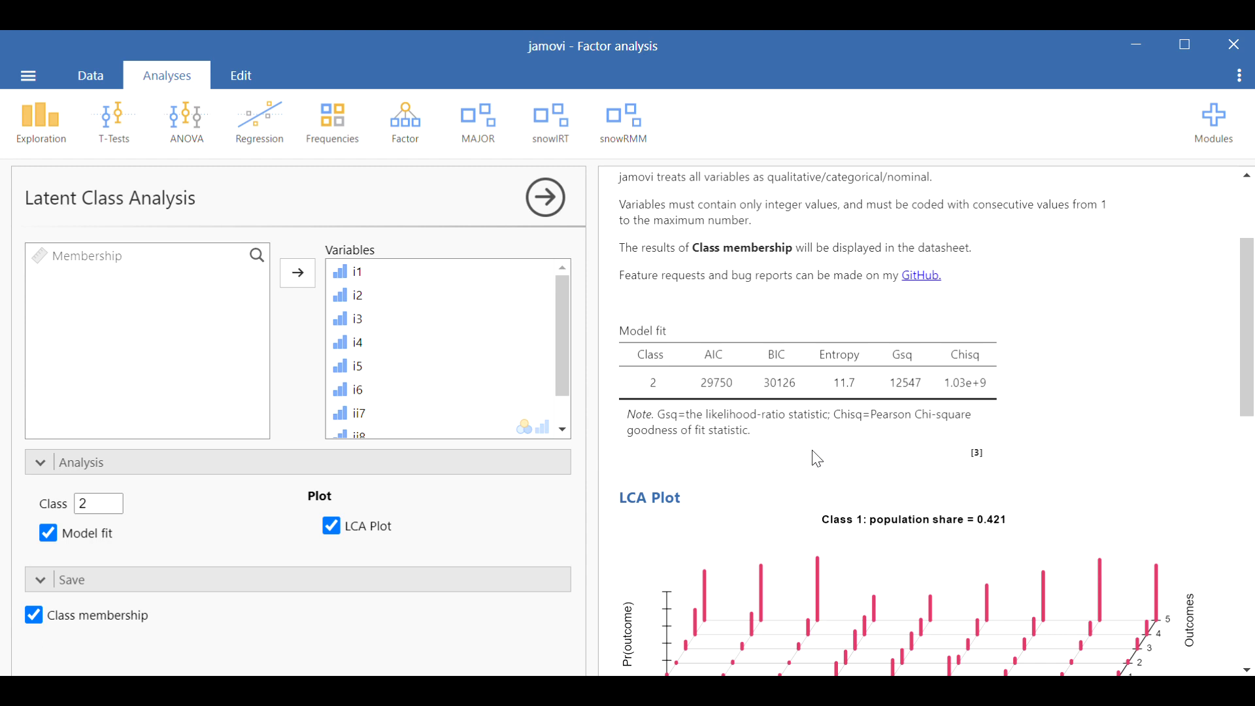
- Copy the two-class Model fit table in jamovi and set the number of classes to 3
right_click(779, 358)
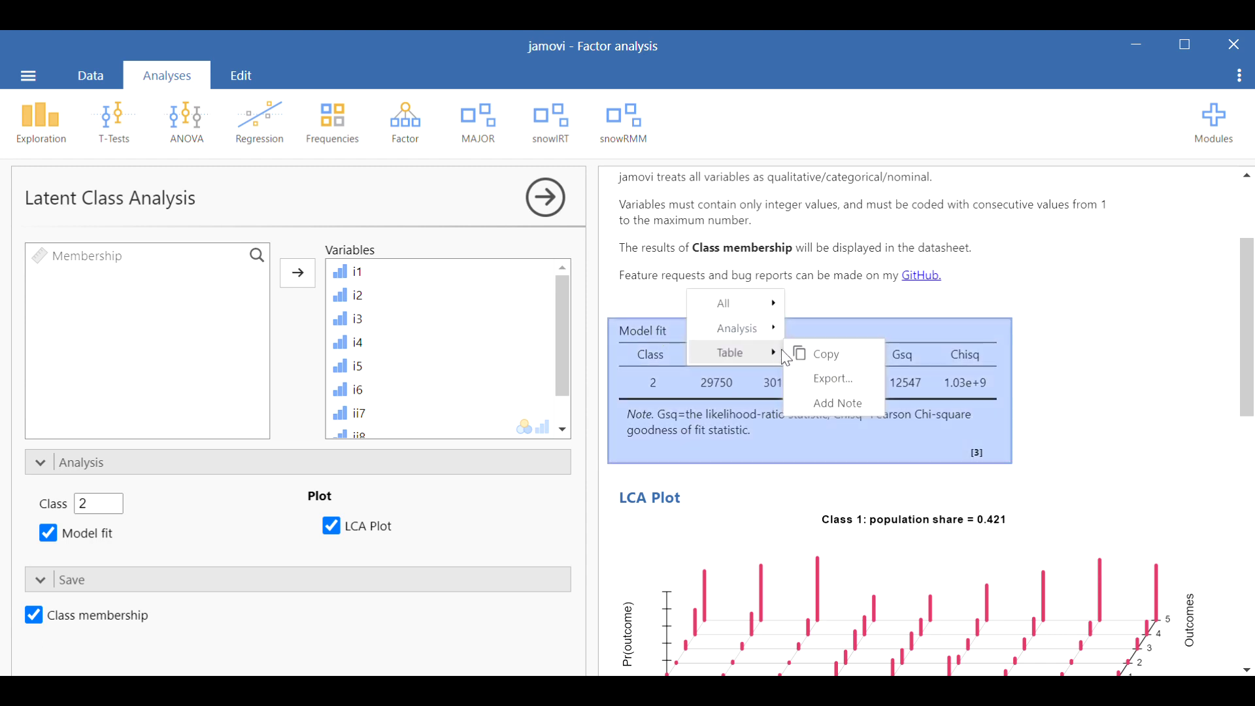
click(827, 357)
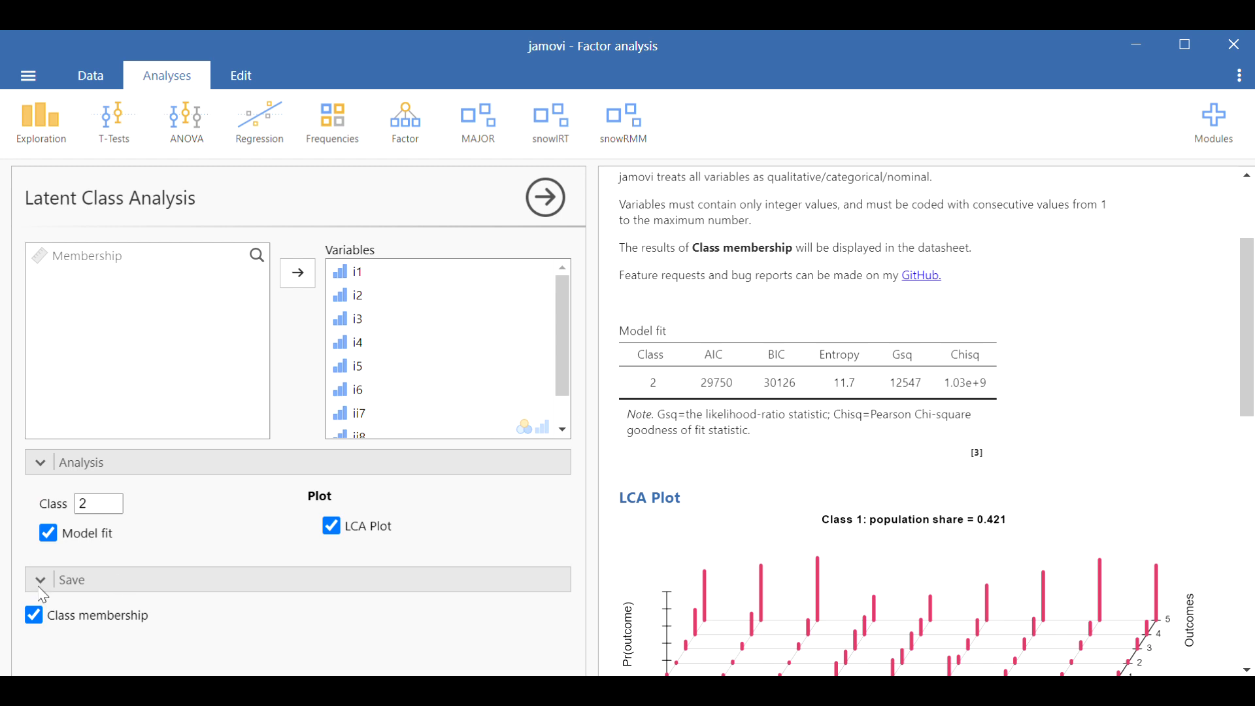
click(82, 504)
click(82, 503)
click(471, 519)
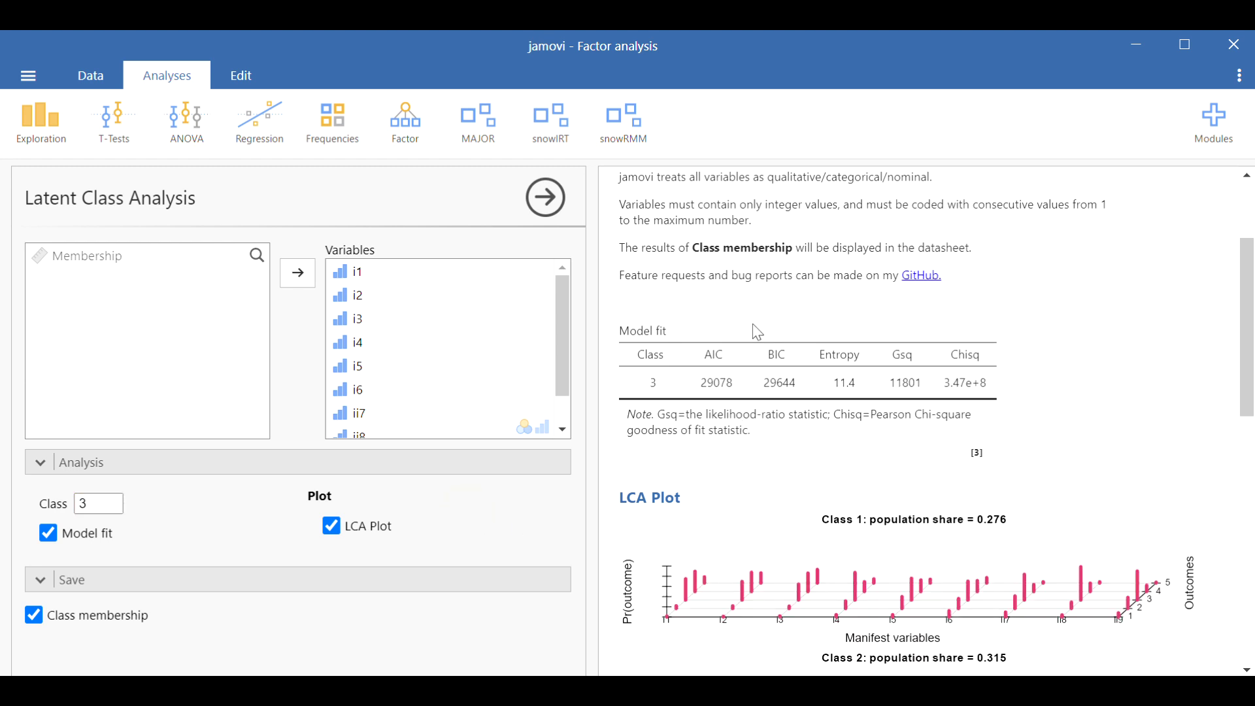
- Copy the three-class Model fit table and paste it into the Excel sheet at cell B8, below the two-class table
right_click(817, 359)
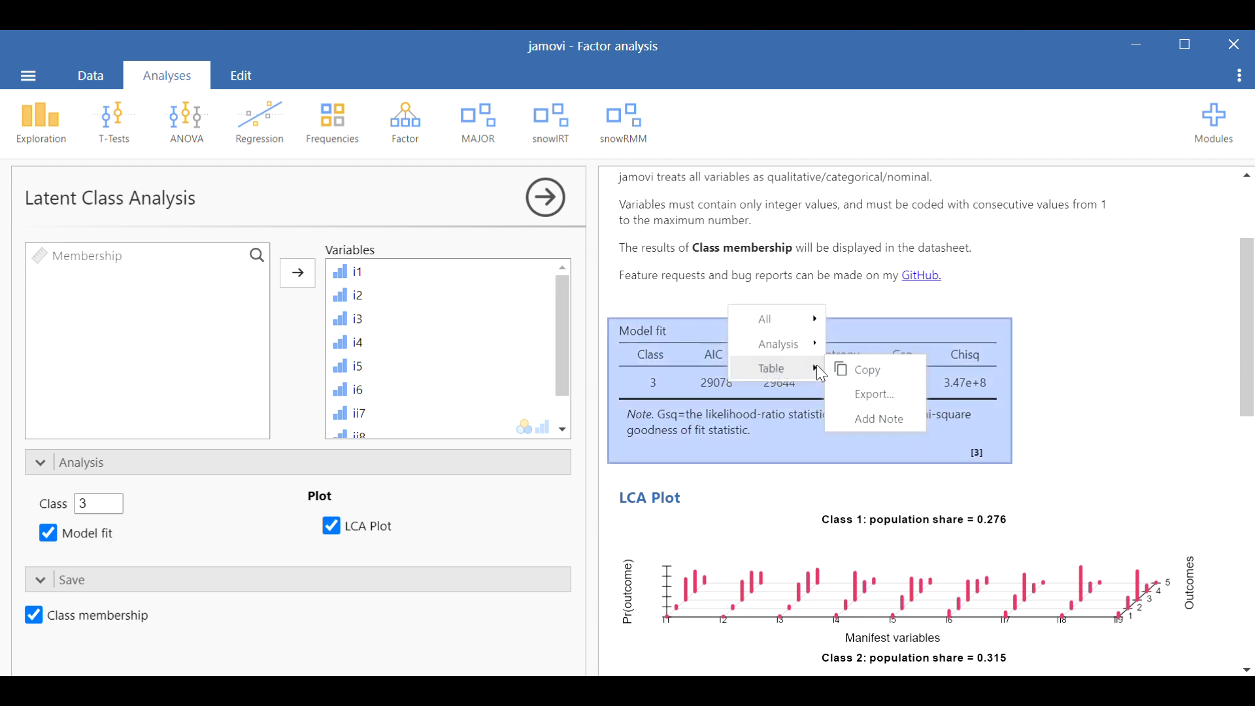
click(867, 371)
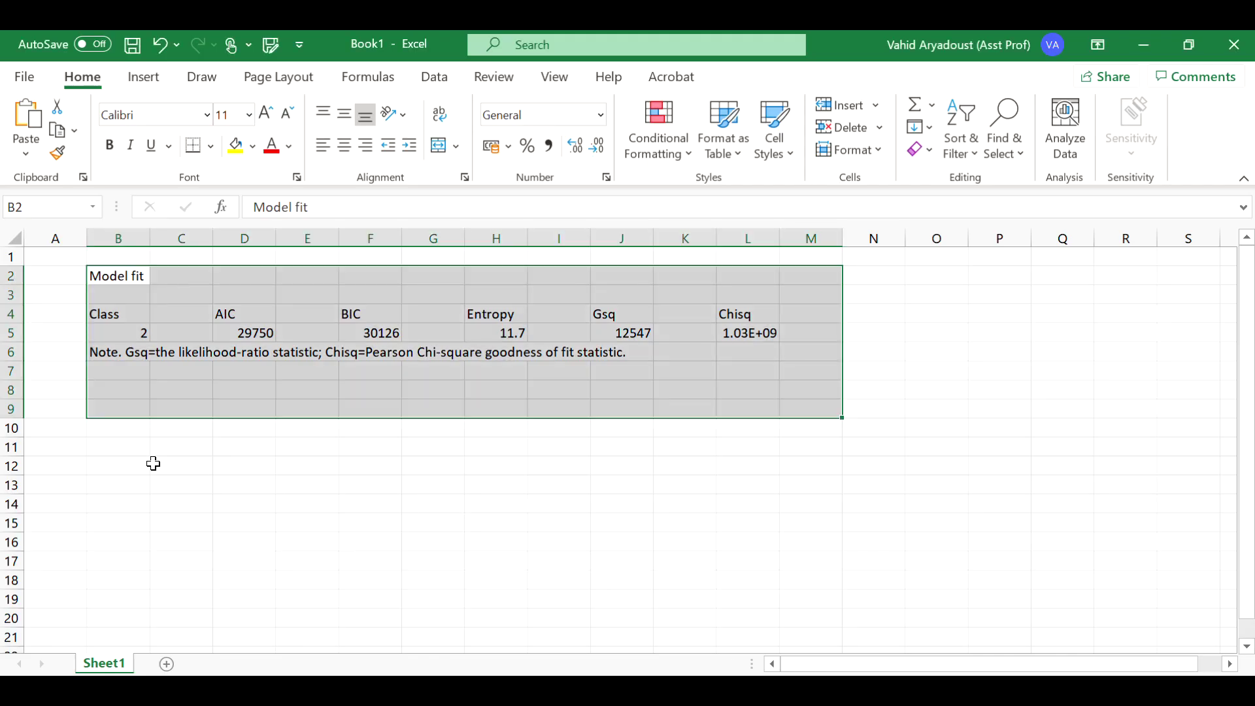
click(119, 390)
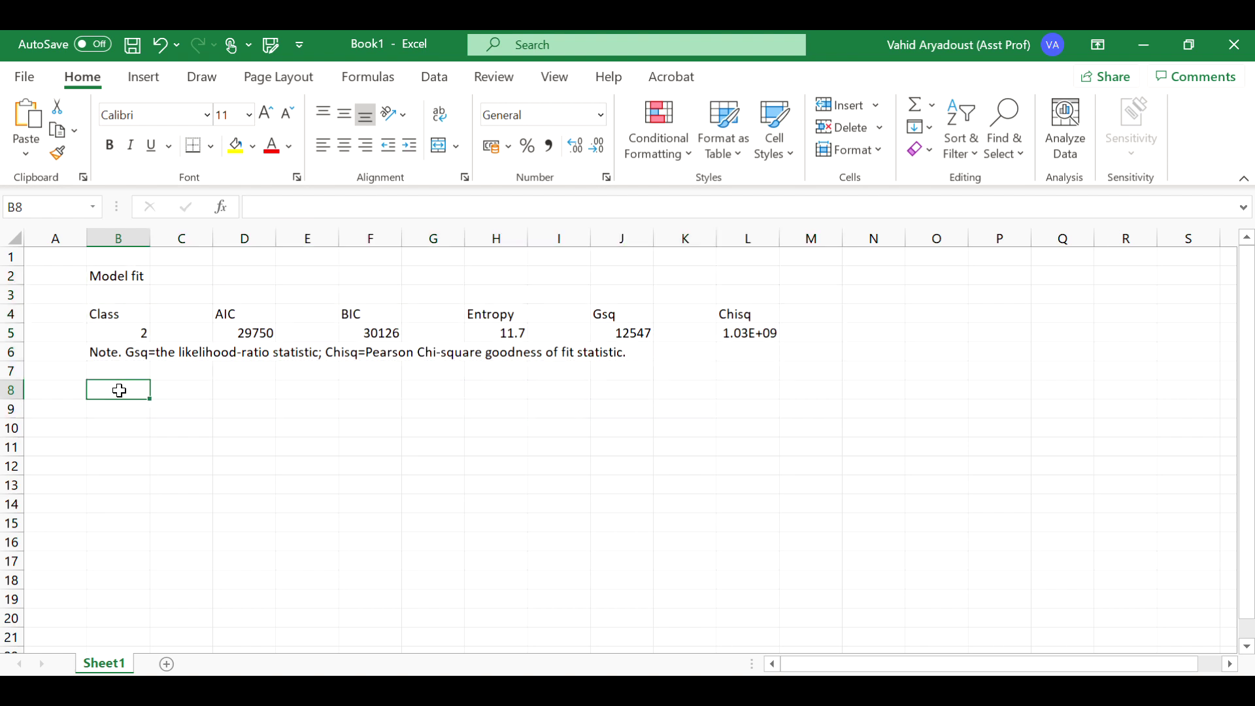
key(ctrl+v)
key(ctrl+z)
right_click(125, 389)
click(208, 237)
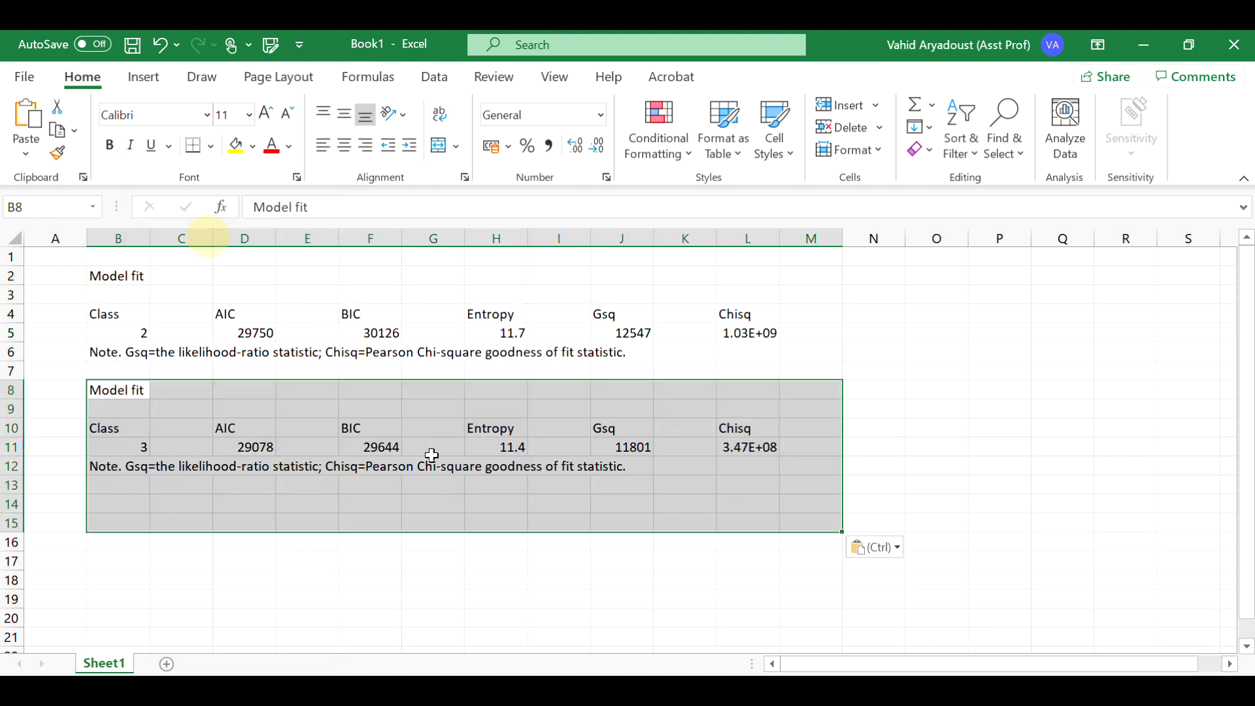
click(498, 506)
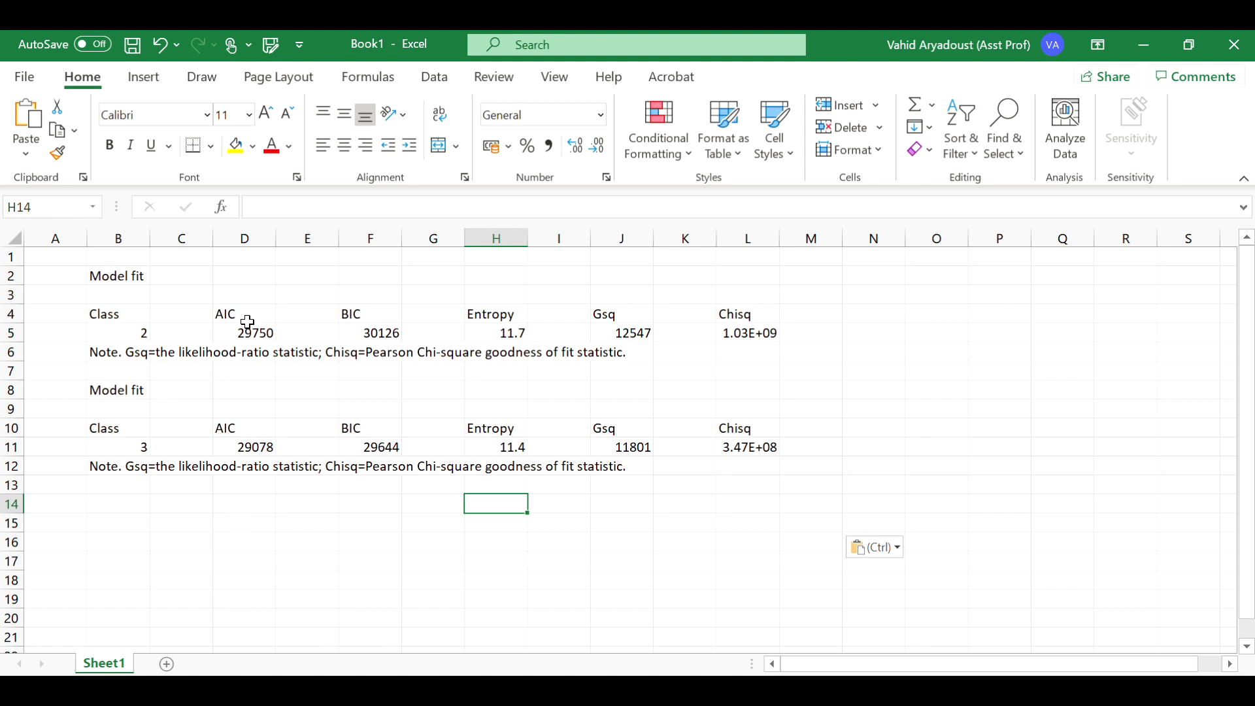
- Compare the AIC and BIC values of the two models in D4:F11, then switch back to jamovi
drag(255, 314, 362, 448)
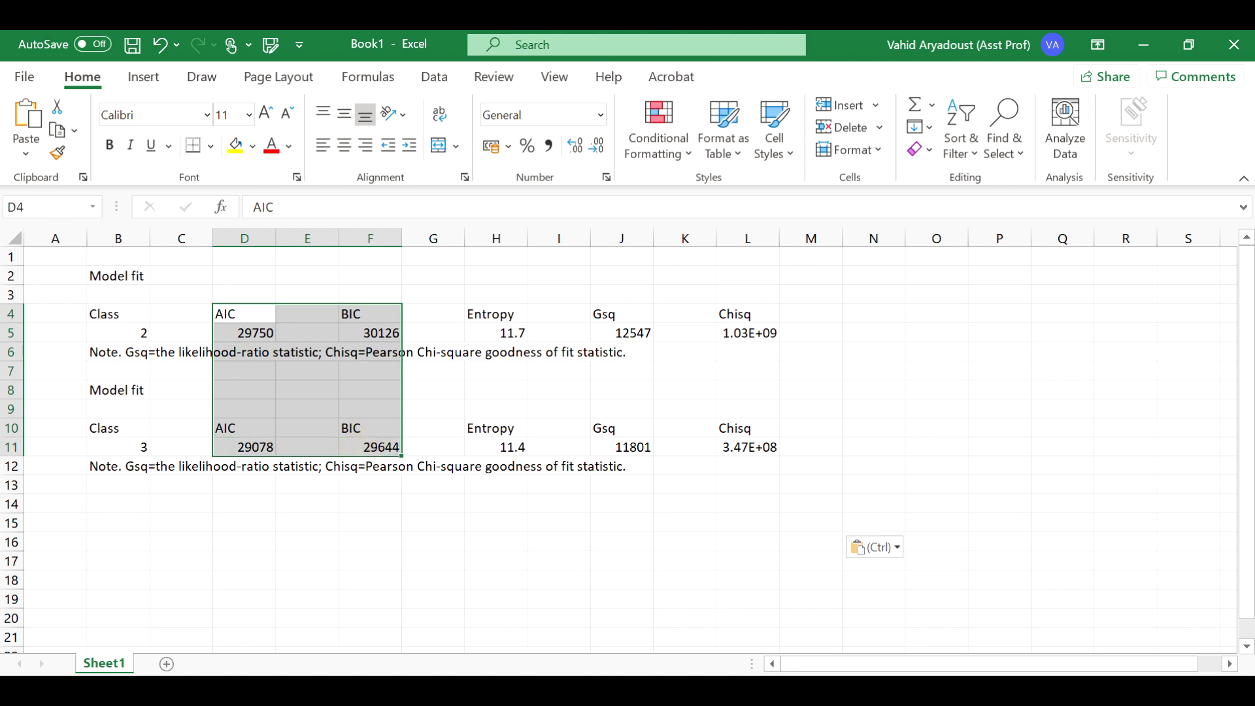
click(840, 621)
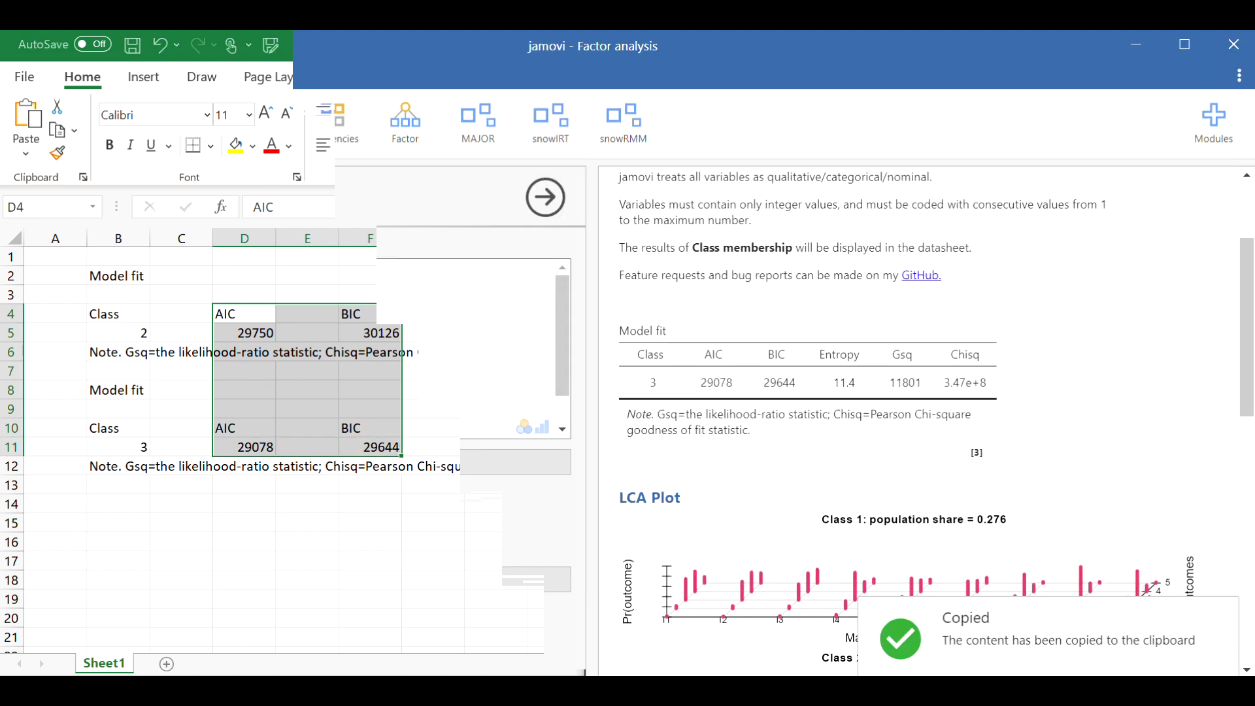
- Set the number of latent classes to 4 and copy the four-class Model fit table
click(88, 505)
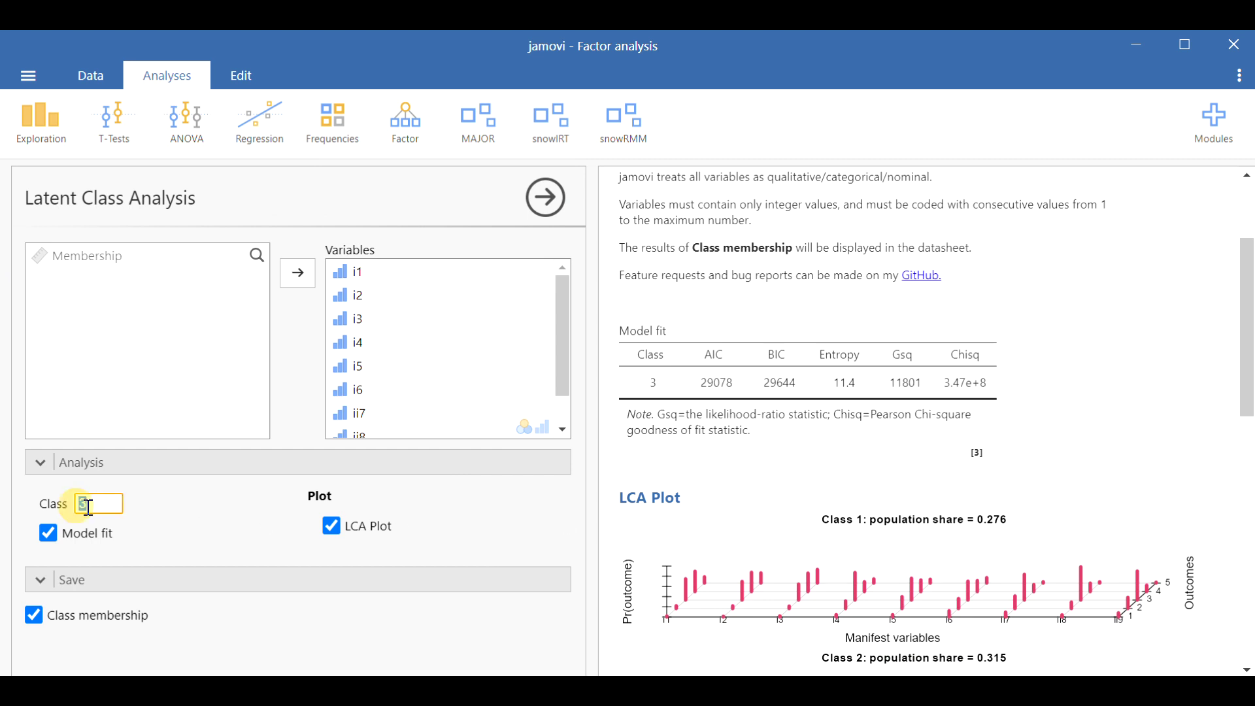
text(4)
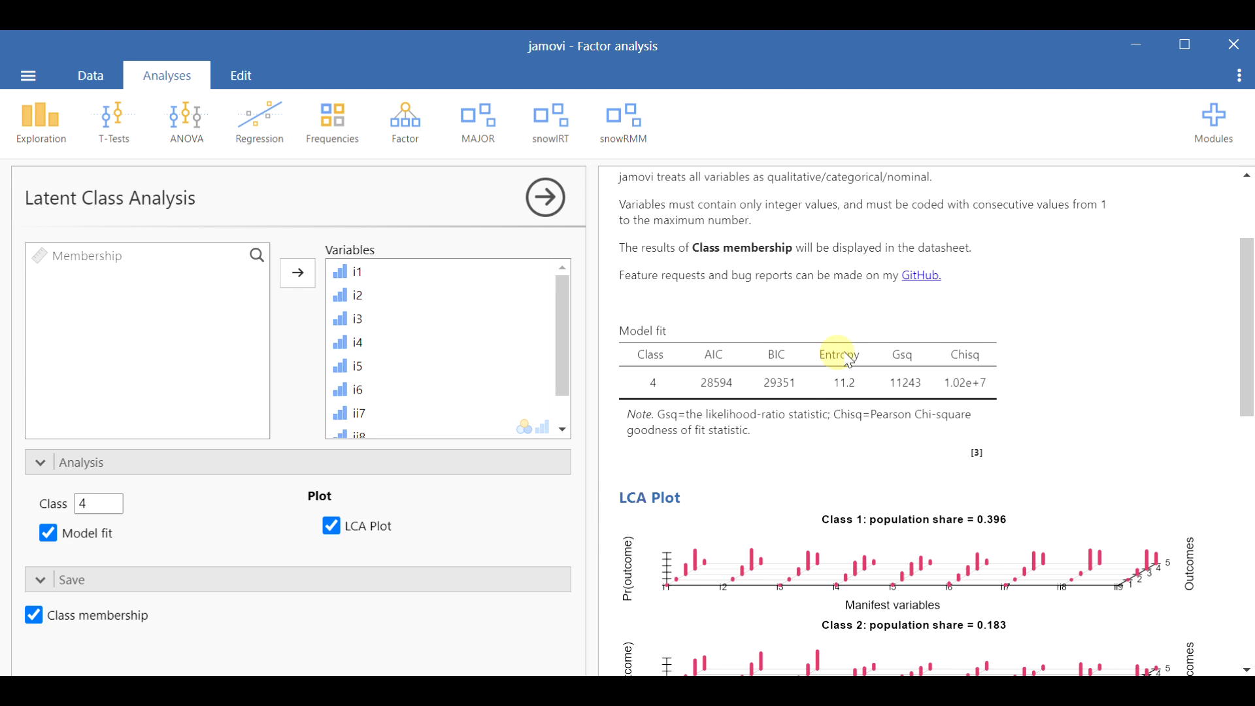
right_click(883, 344)
click(927, 337)
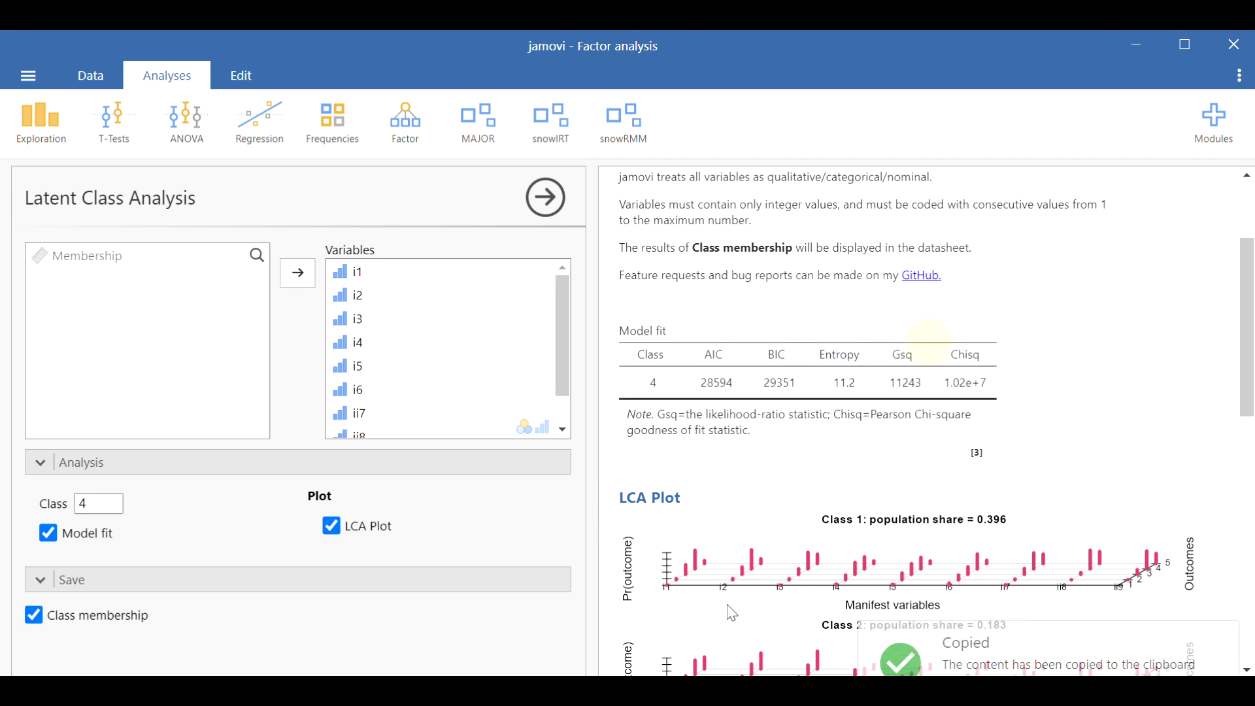
- Switch to Excel and paste the four-class Model fit table at cell B14, below the three-class table, matching the destination formatting
key(alt+Tab)
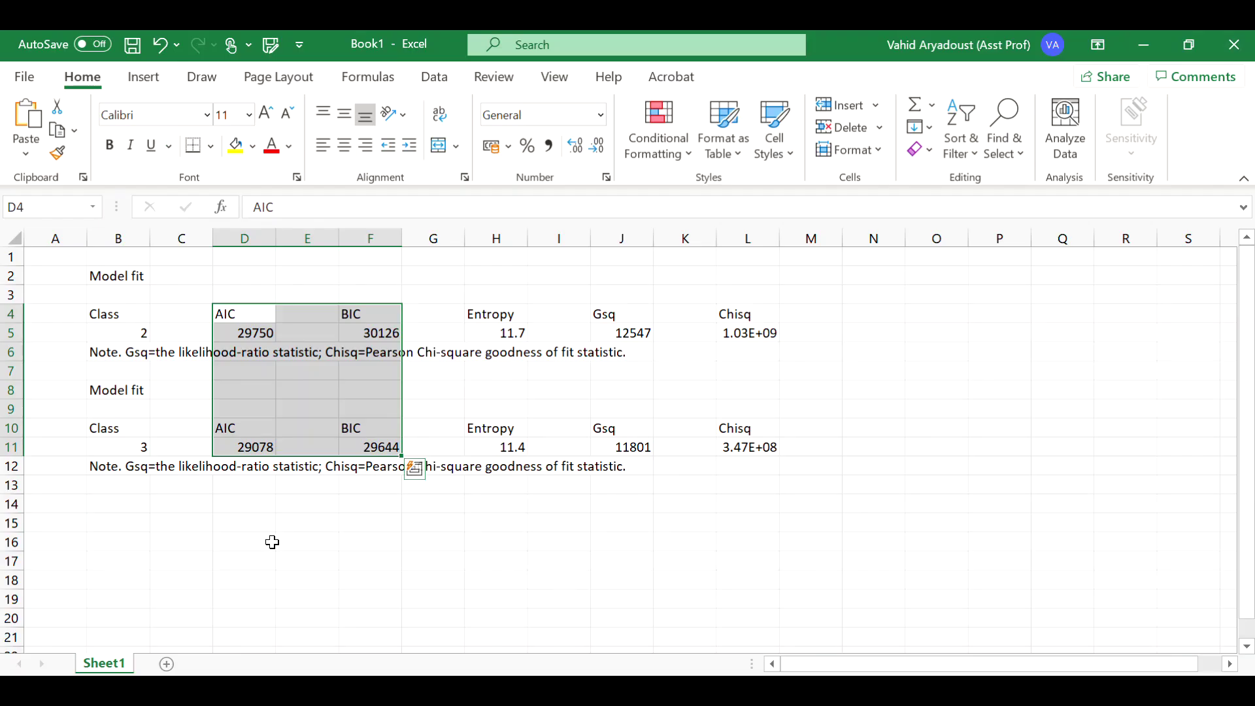
click(110, 504)
right_click(111, 504)
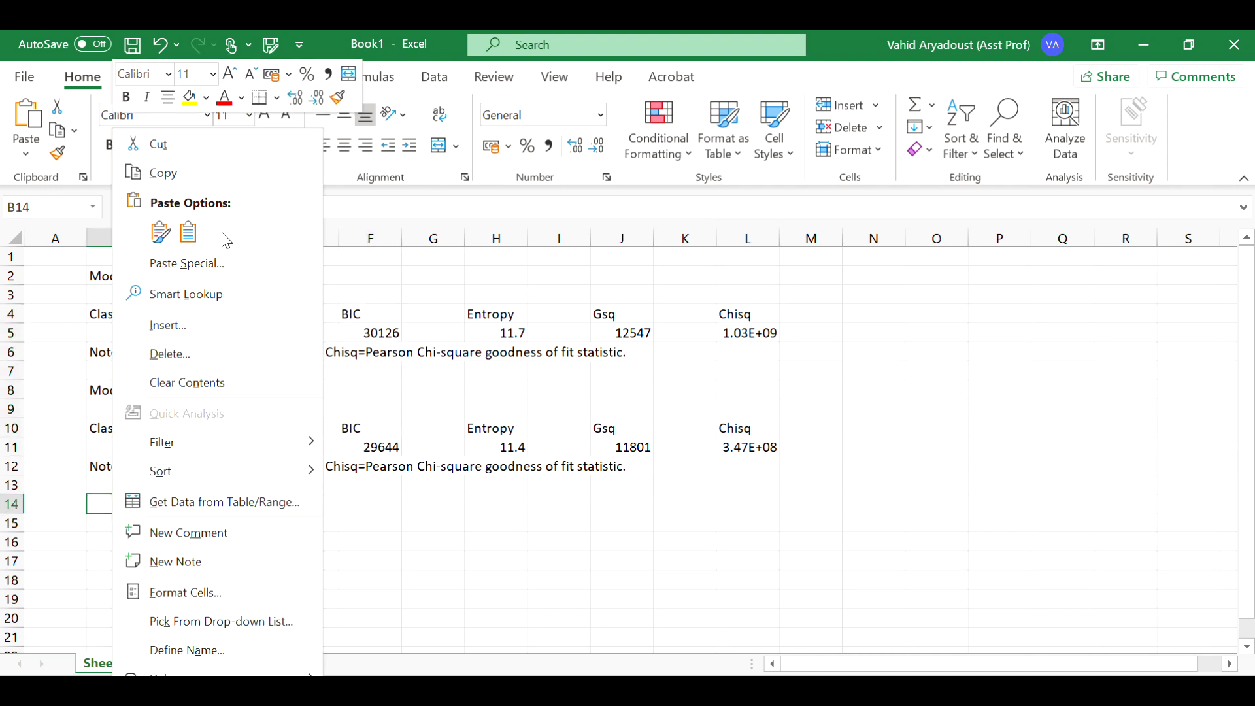
click(188, 231)
scroll(512, 499, down, 1)
scroll(514, 494, up, 1)
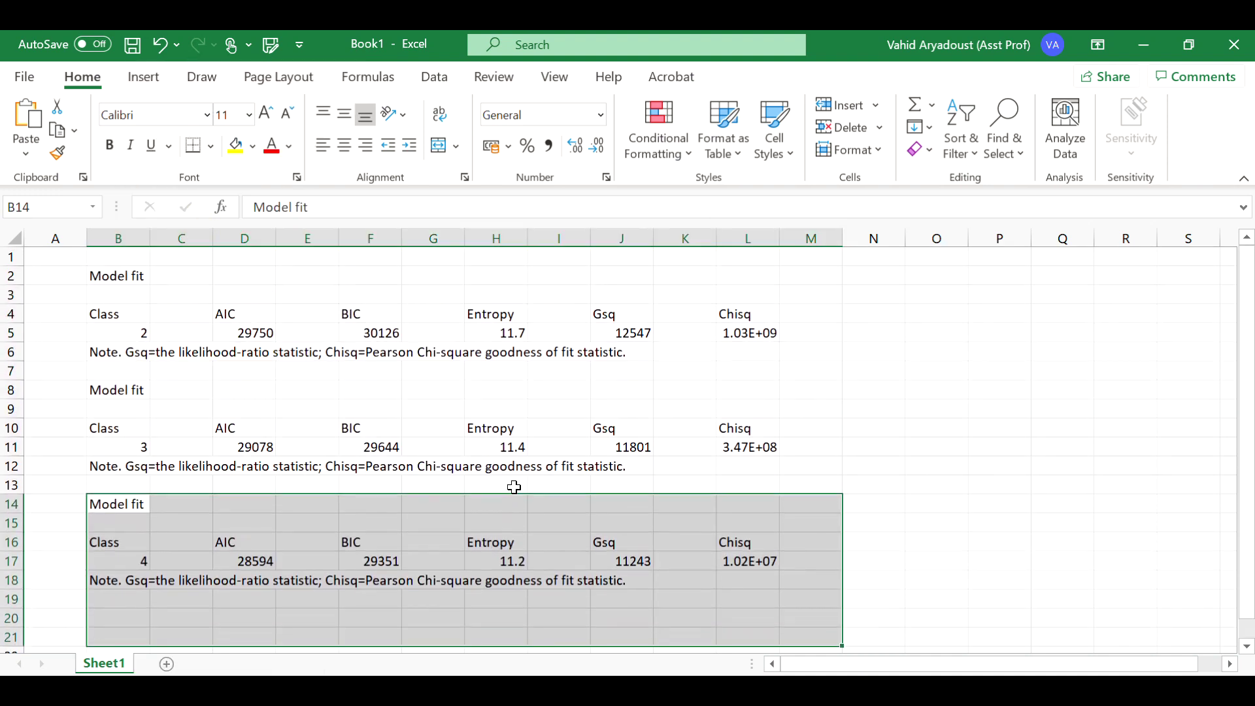
click(376, 560)
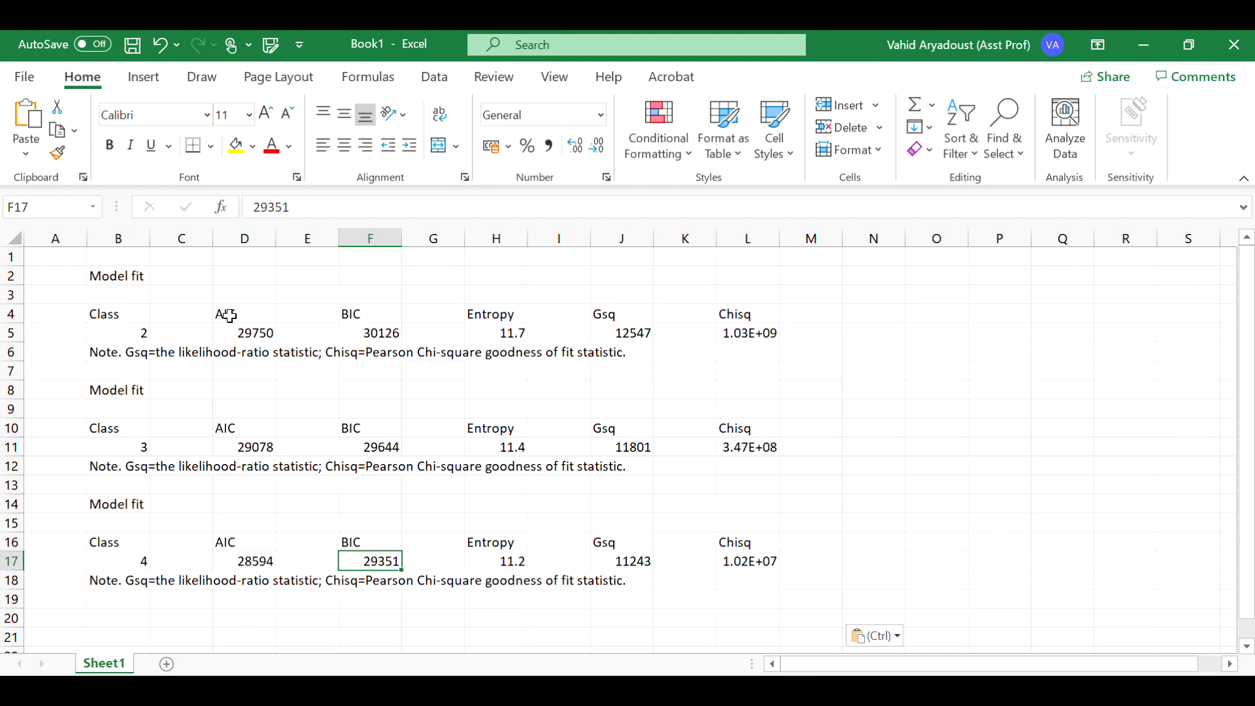
- Make the AIC and BIC labels and values of all three models in D4:F17 bold
drag(226, 314, 369, 558)
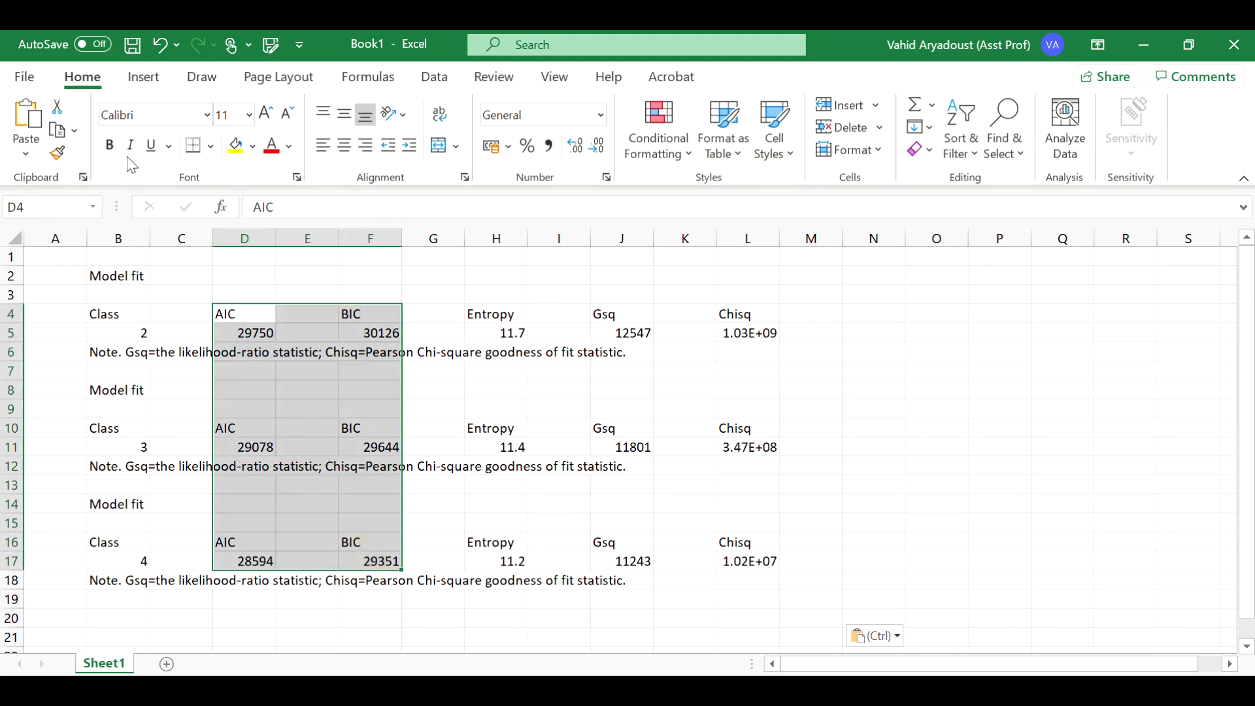
click(109, 144)
click(434, 558)
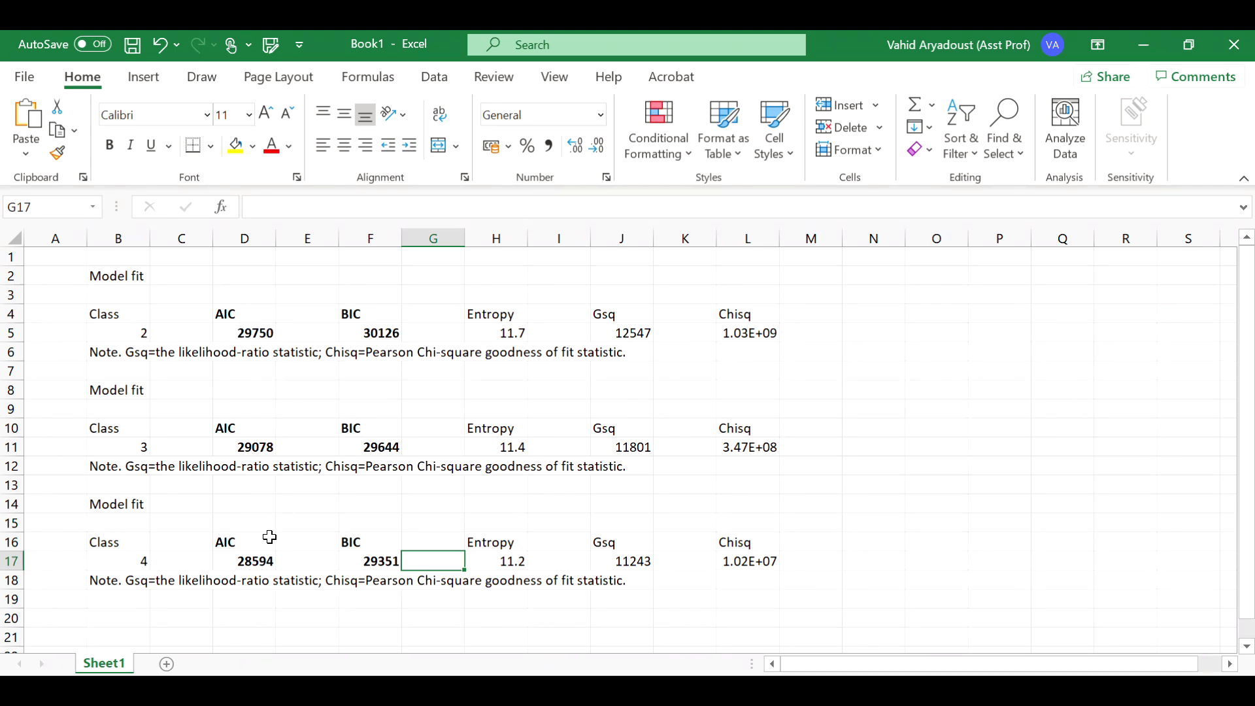
- Fill the four-class model's AIC value in D17 and BIC value in F17 with light green
click(228, 556)
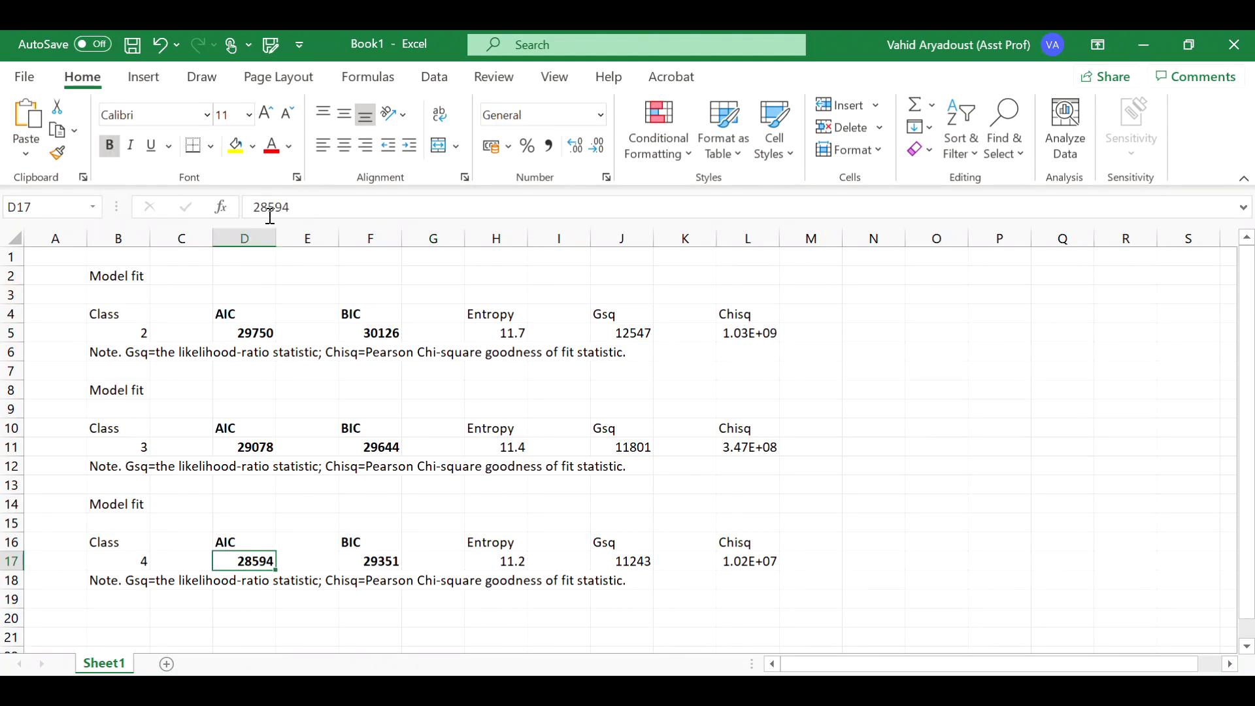
click(253, 146)
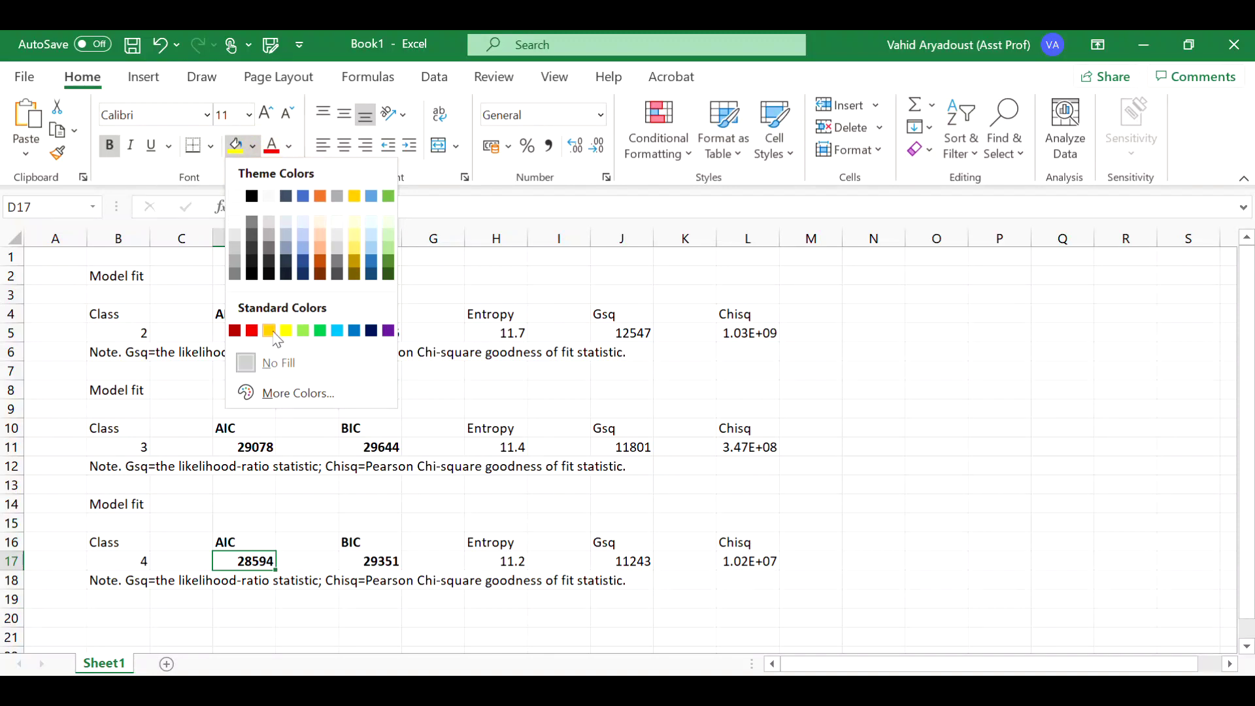
click(297, 330)
click(314, 622)
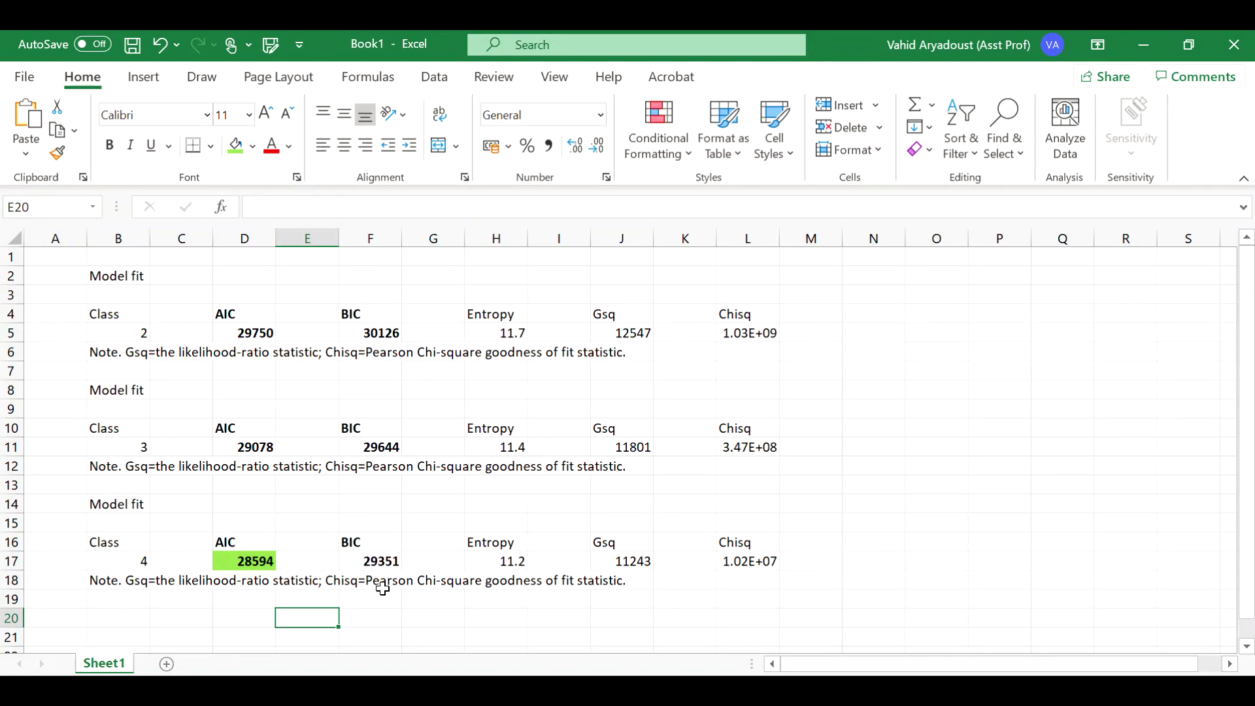
click(355, 565)
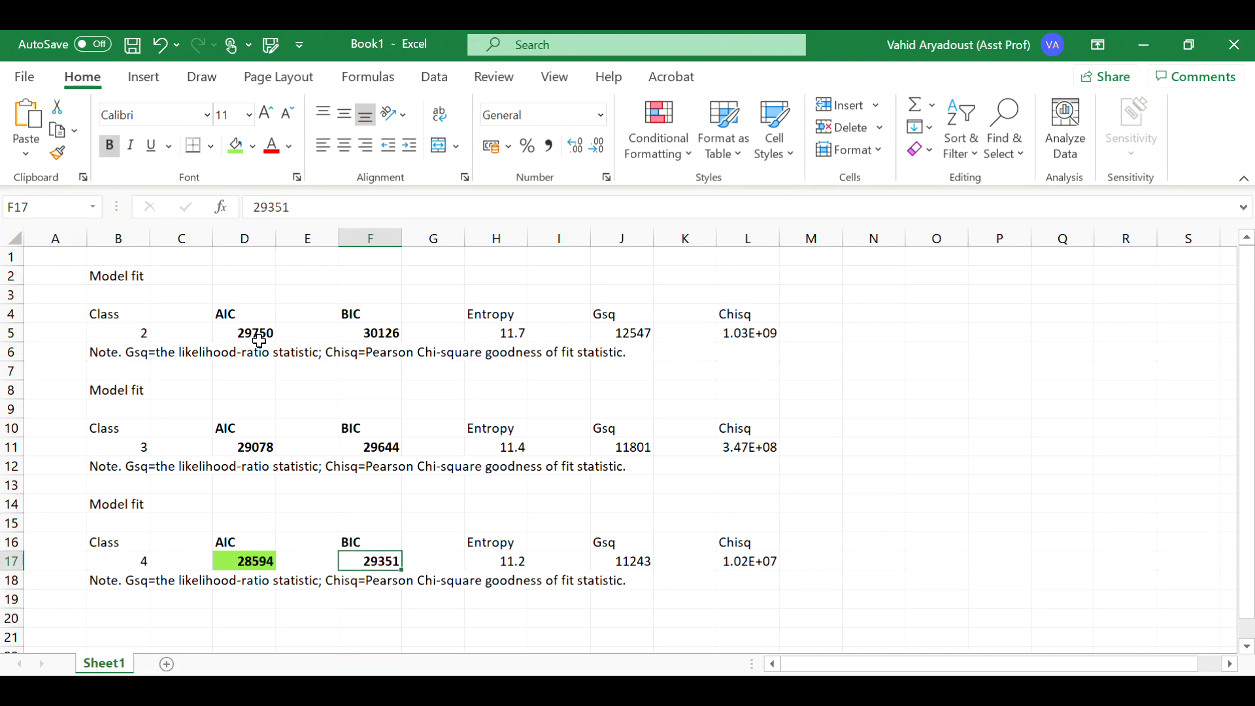
click(236, 146)
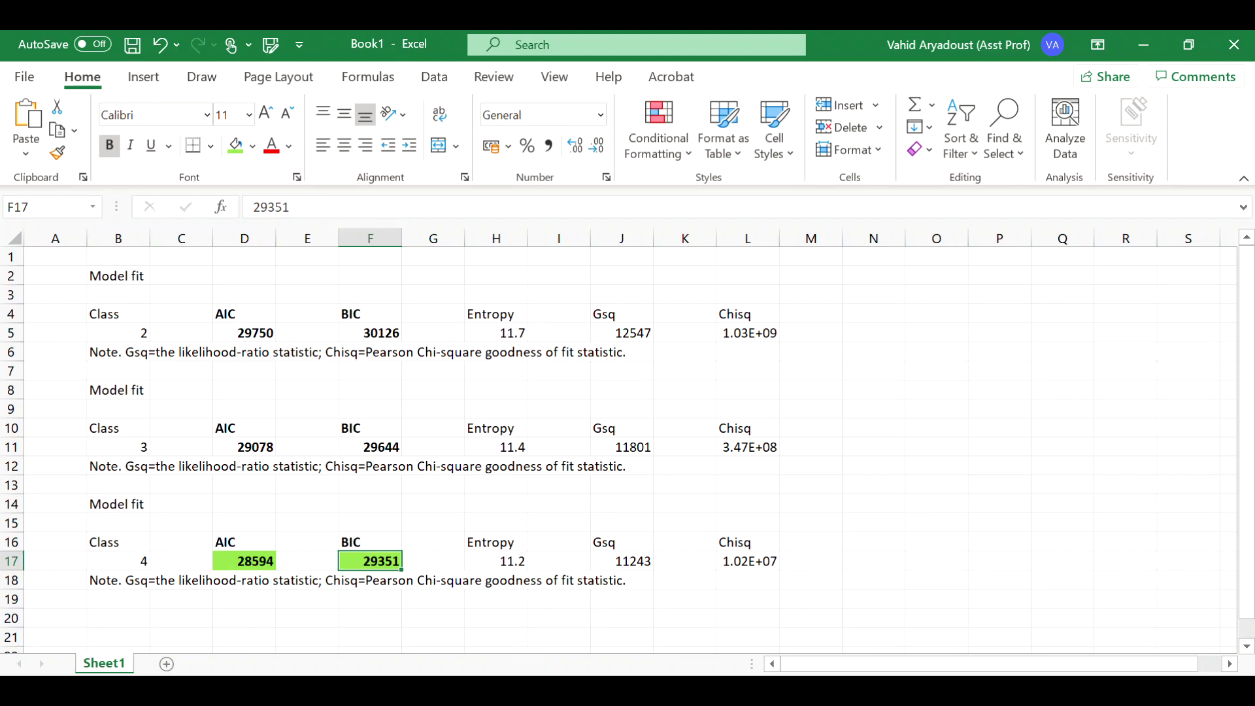
- Switch back to jamovi and examine the four-class LCA plots and their population shares alongside the Model fit table
mouse_move(689, 692)
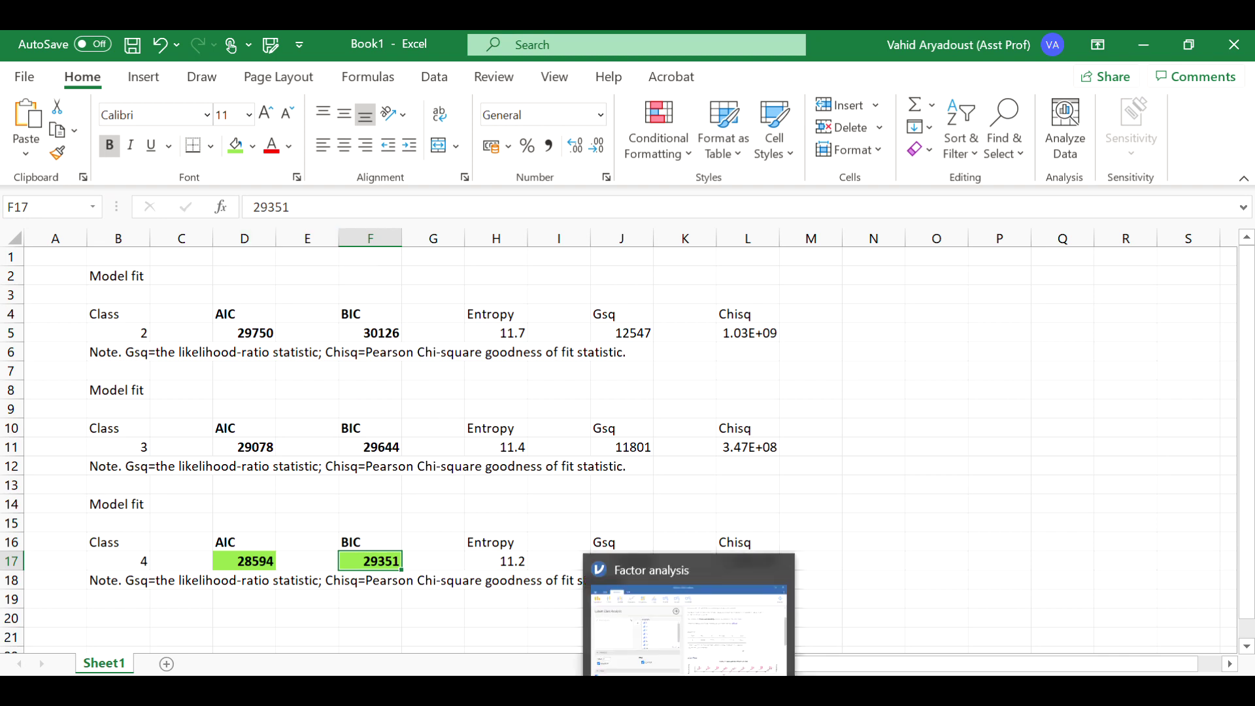
click(657, 588)
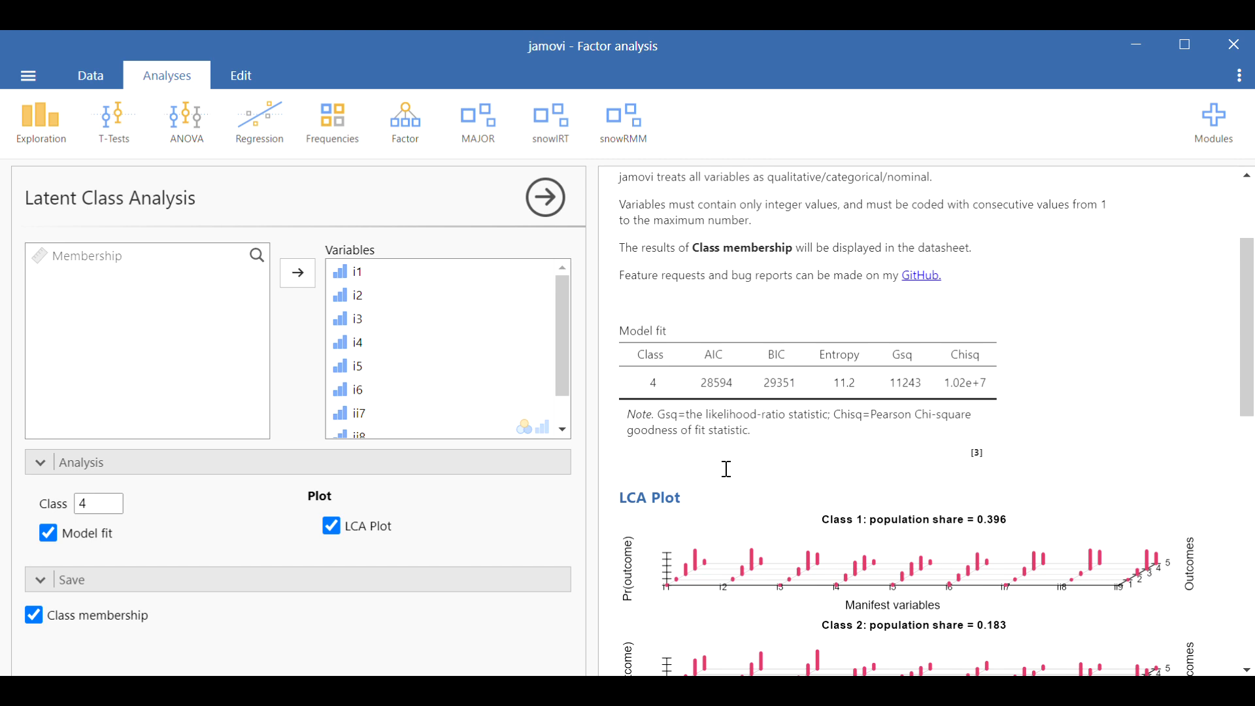
scroll(726, 473, down, 2)
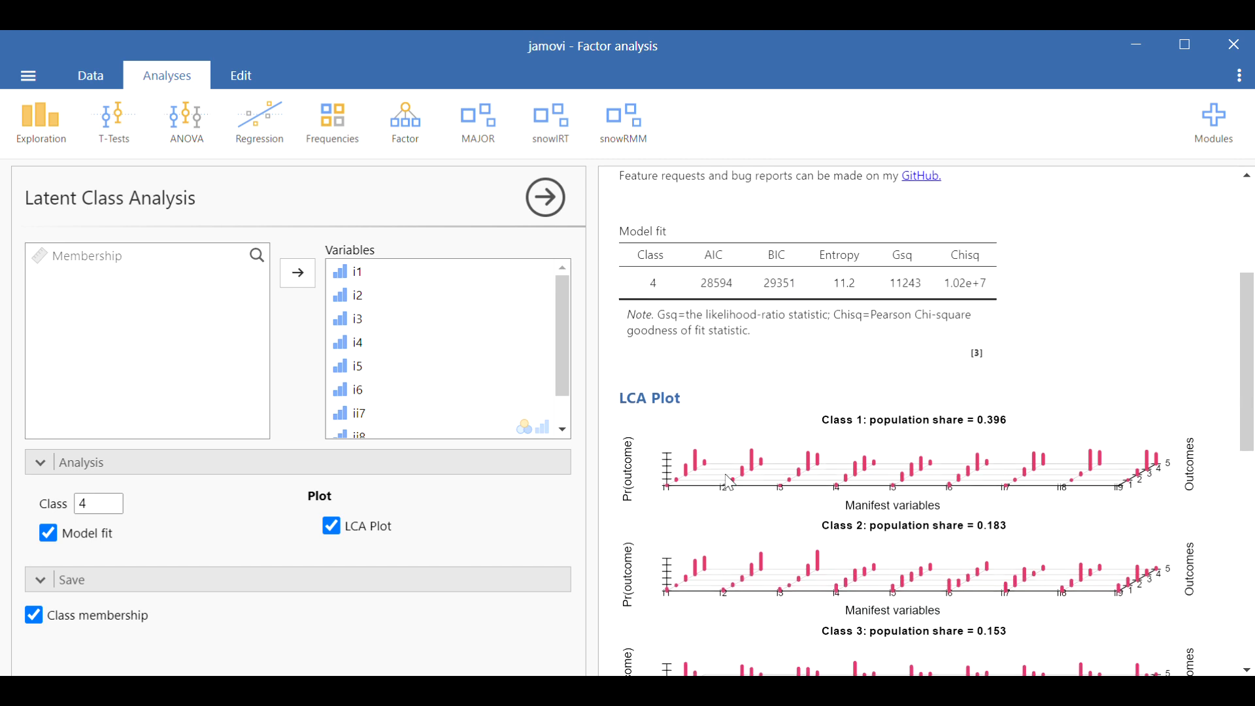
scroll(729, 479, down, 2)
scroll(760, 428, down, 2)
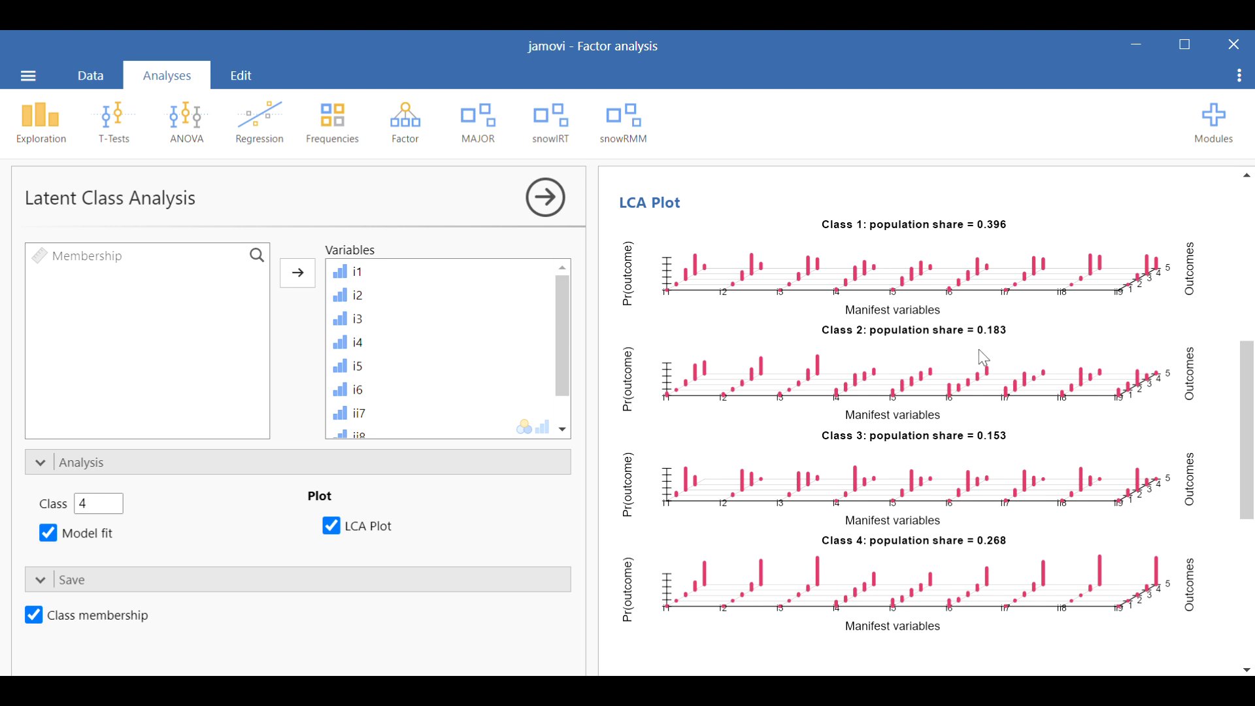
scroll(983, 353, down, 3)
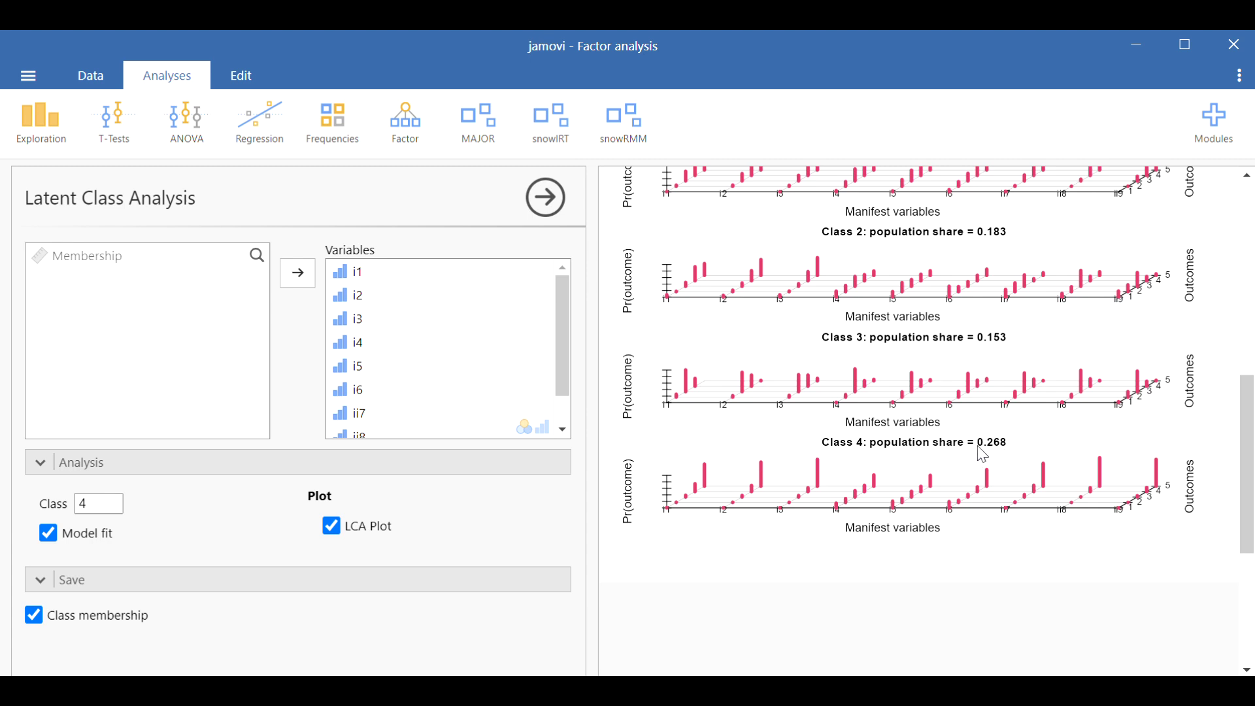
scroll(980, 455, up, 3)
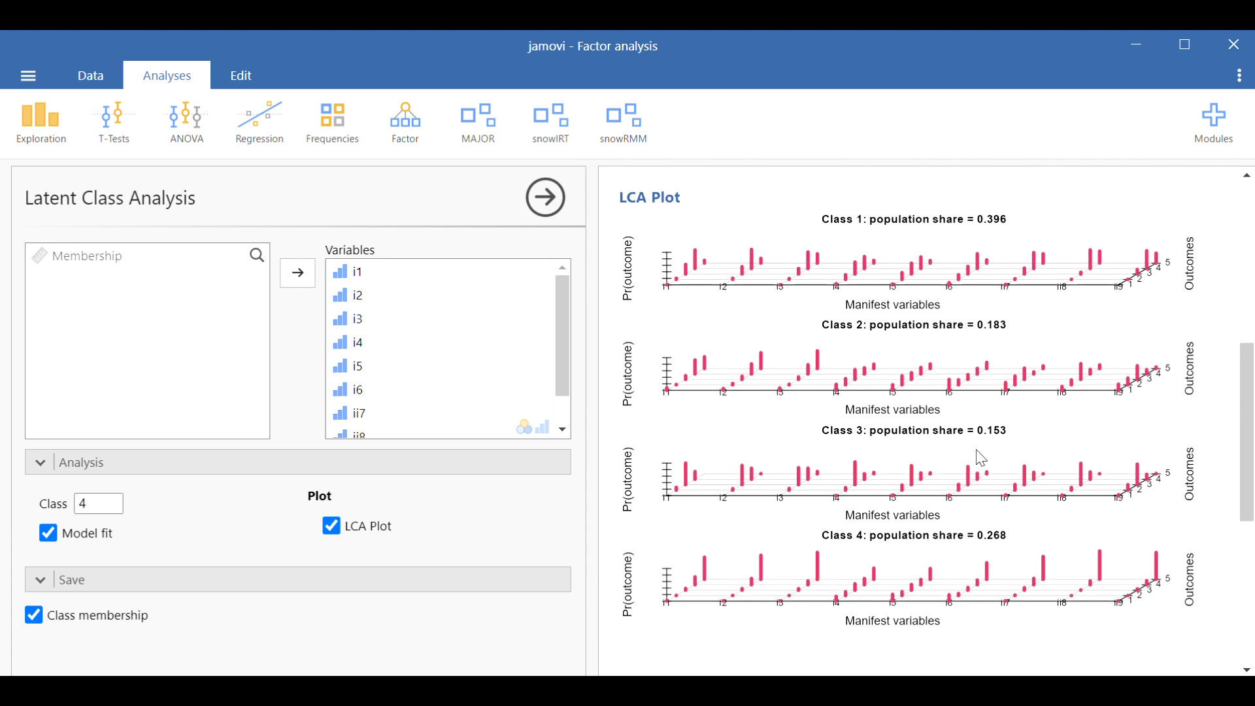
scroll(980, 457, down, 3)
scroll(985, 461, up, 6)
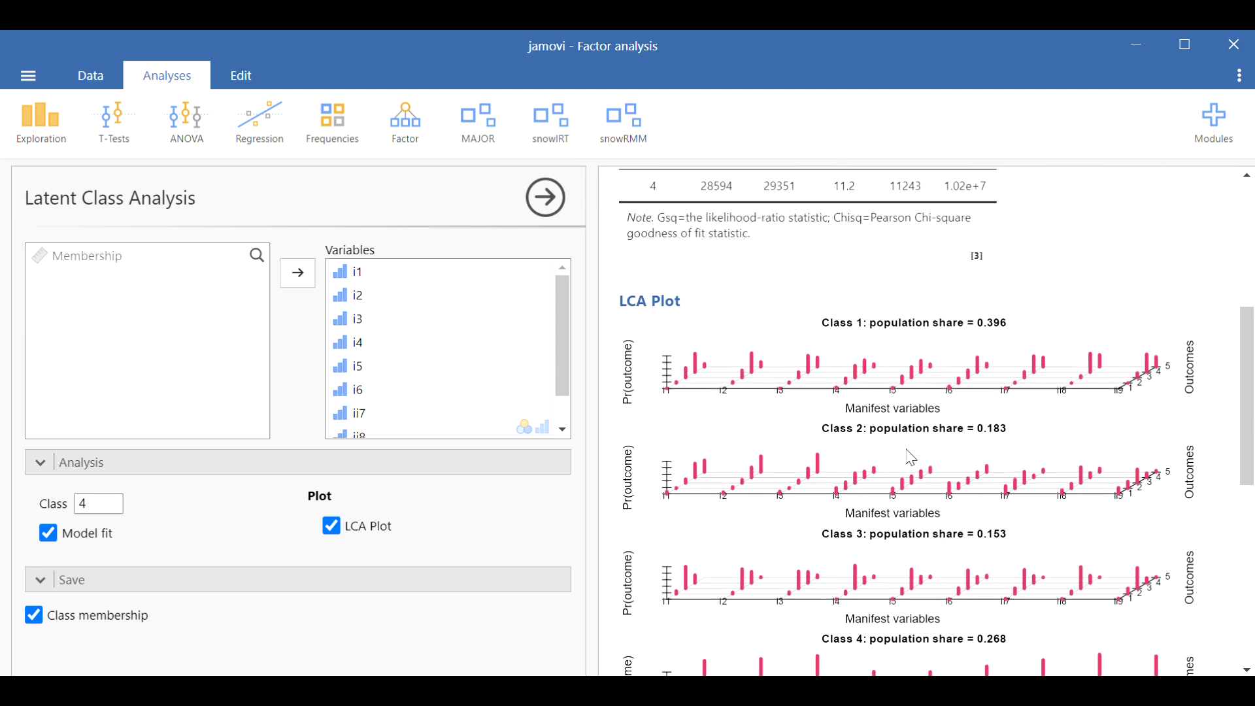
scroll(919, 507, up, 5)
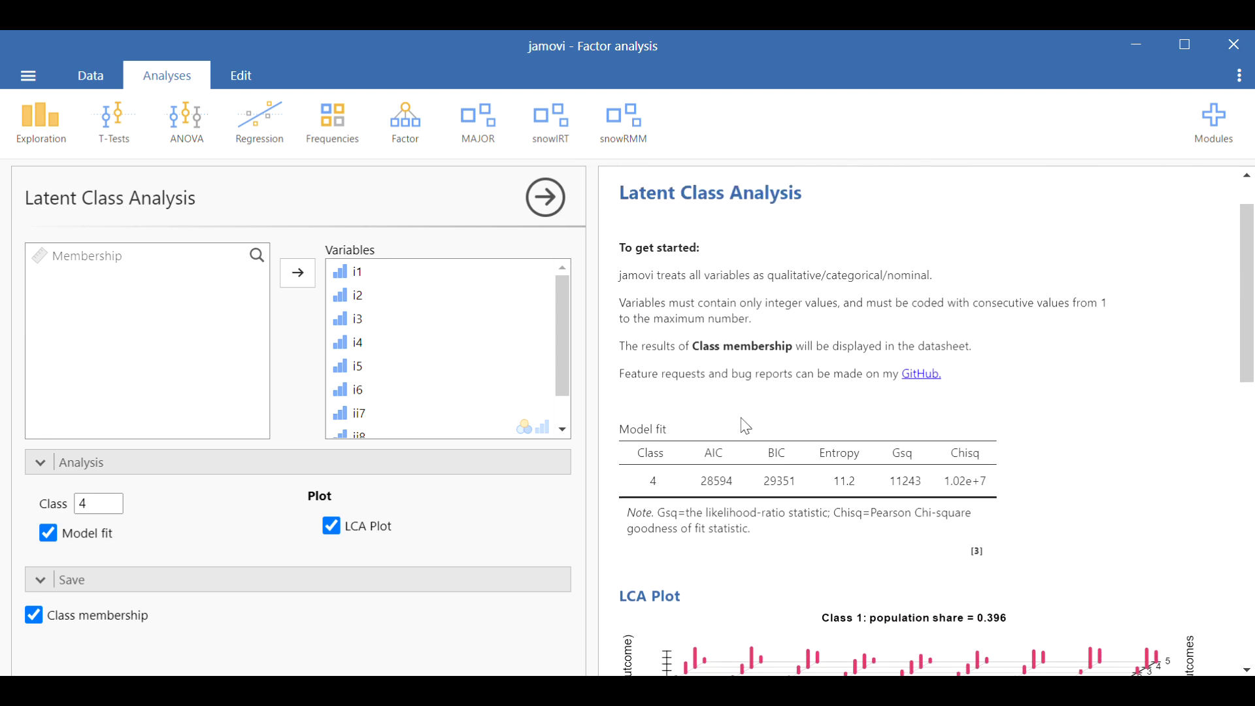
scroll(772, 434, up, 1)
scroll(785, 444, down, 6)
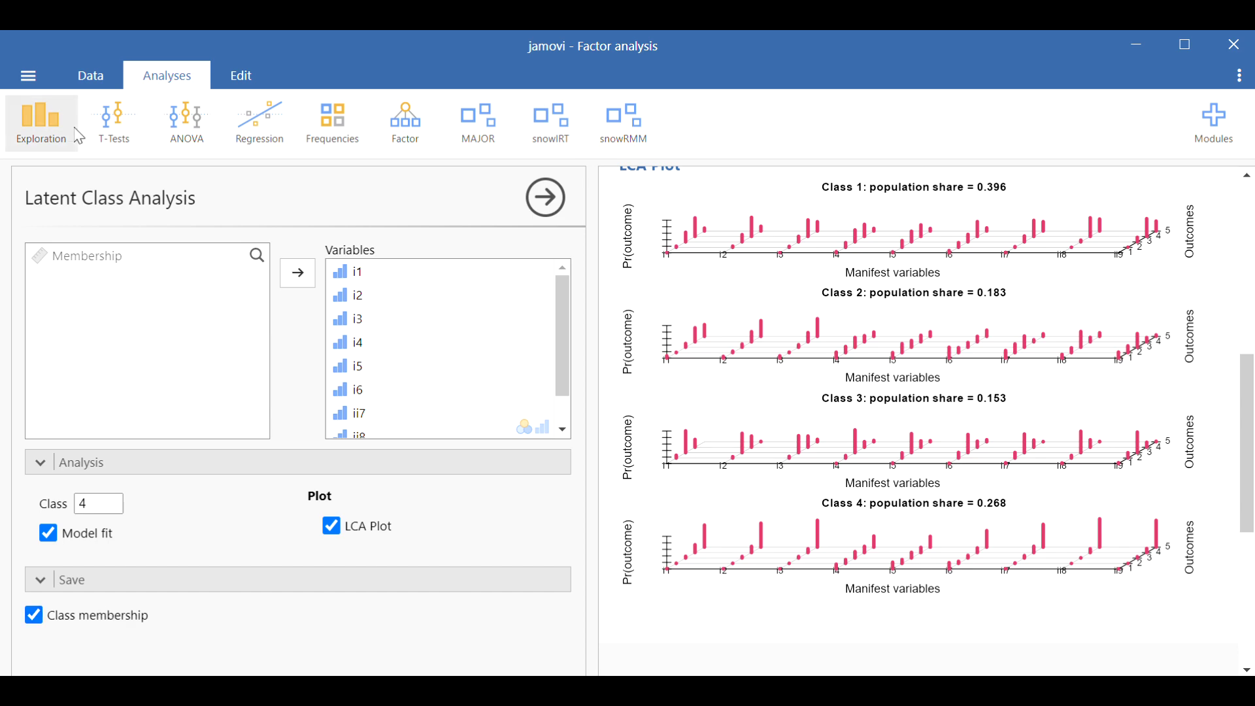
- Show the datasheet and examine the class assigned to the first three cases in the Membership column
click(90, 80)
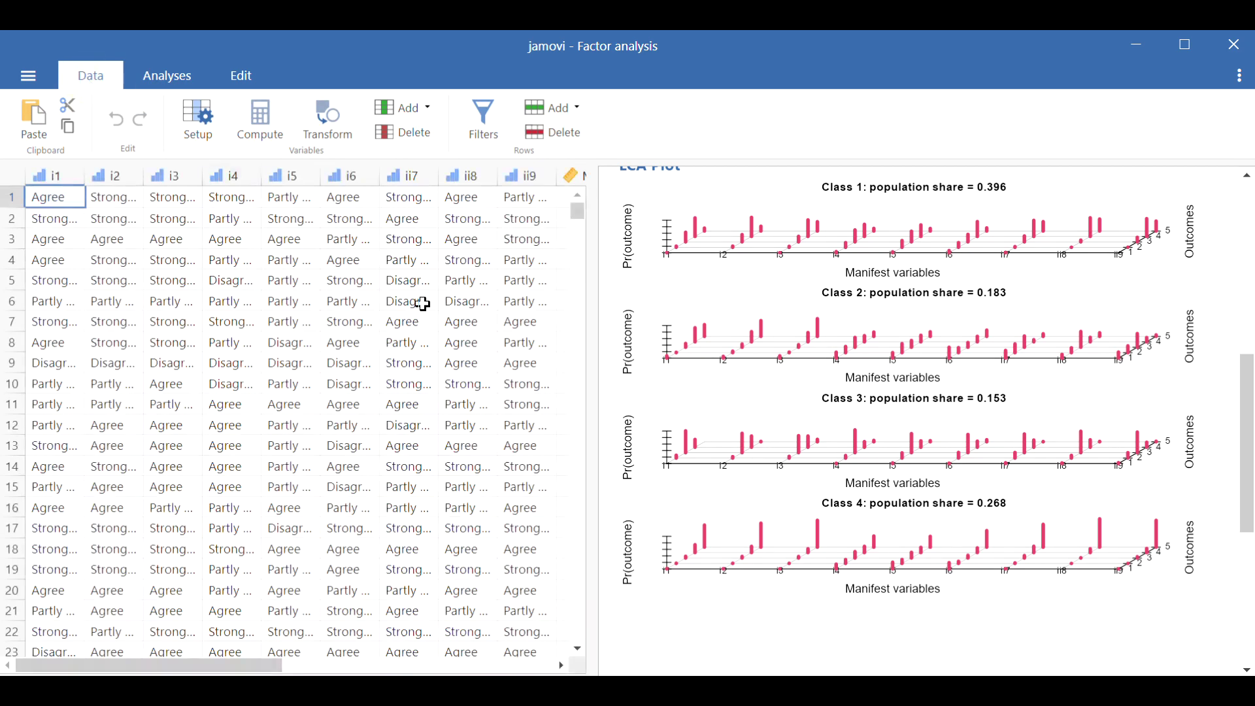
drag(280, 668, 426, 668)
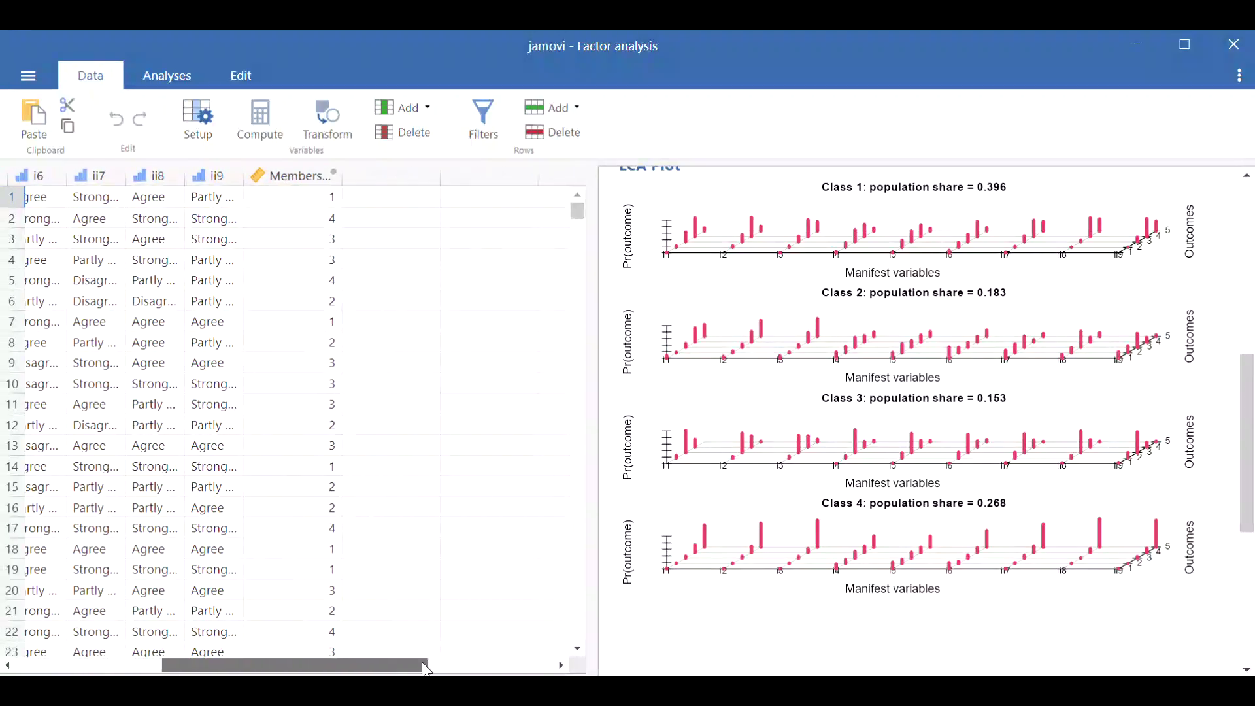
click(309, 198)
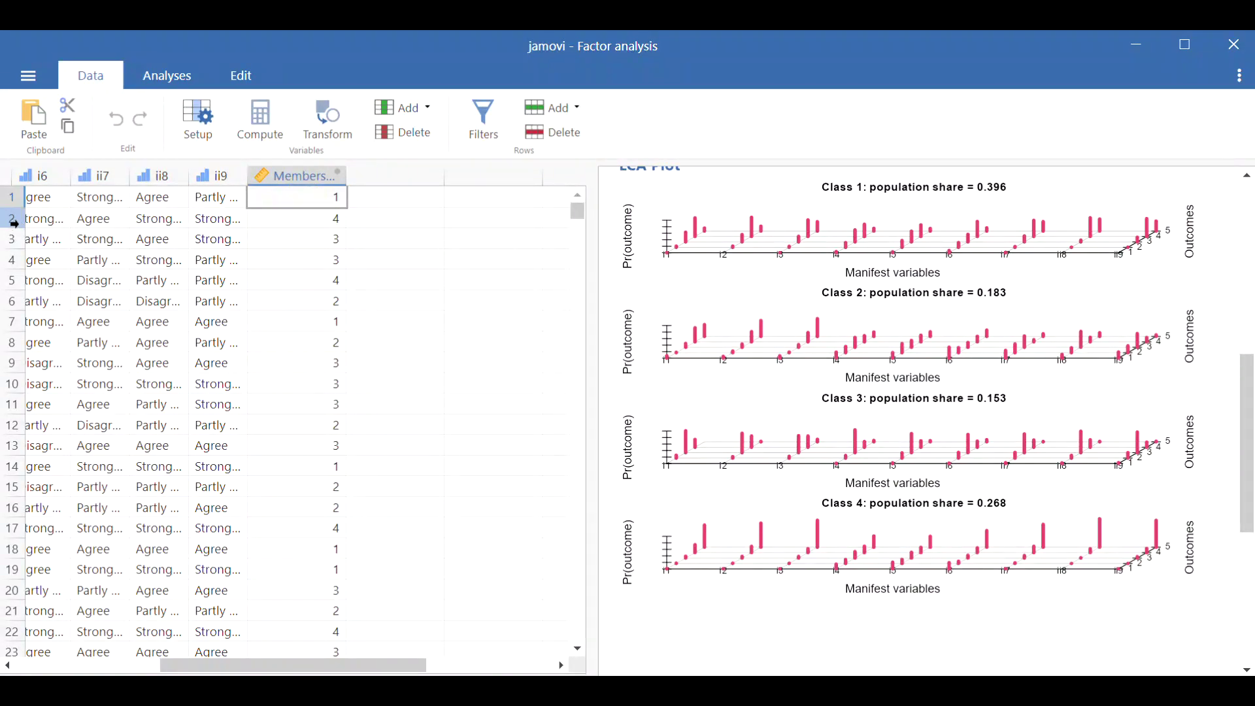
click(317, 216)
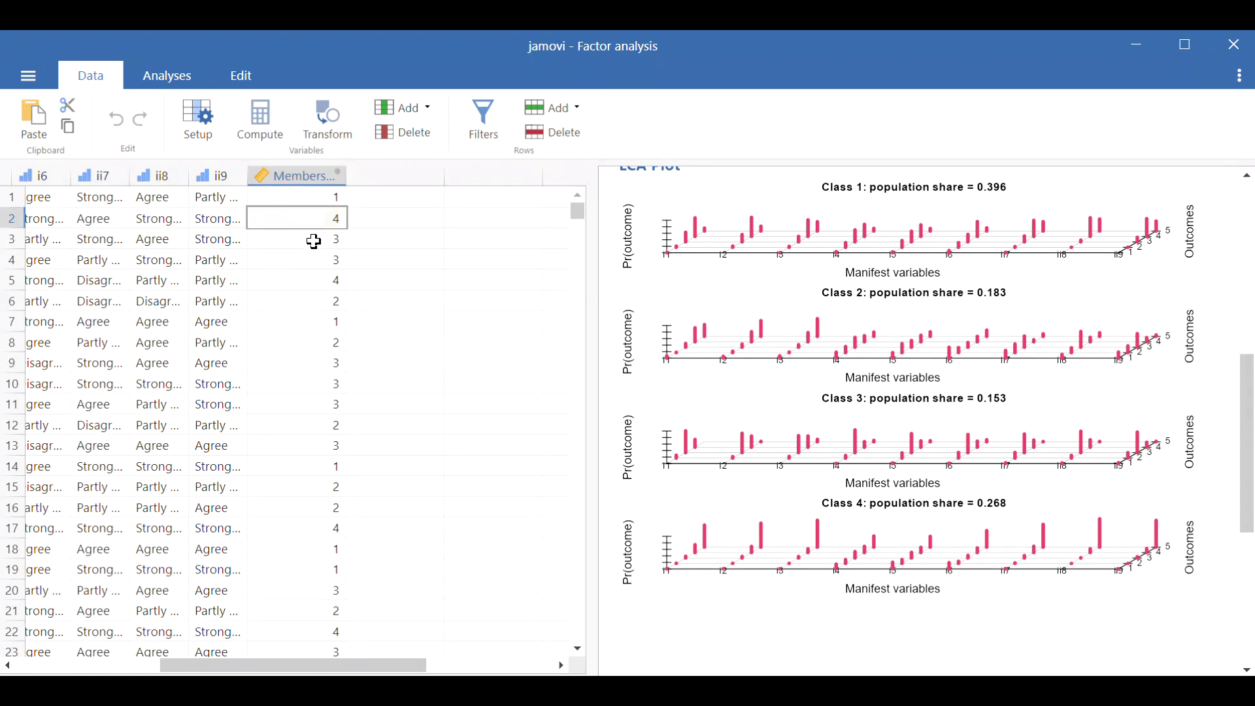
click(328, 240)
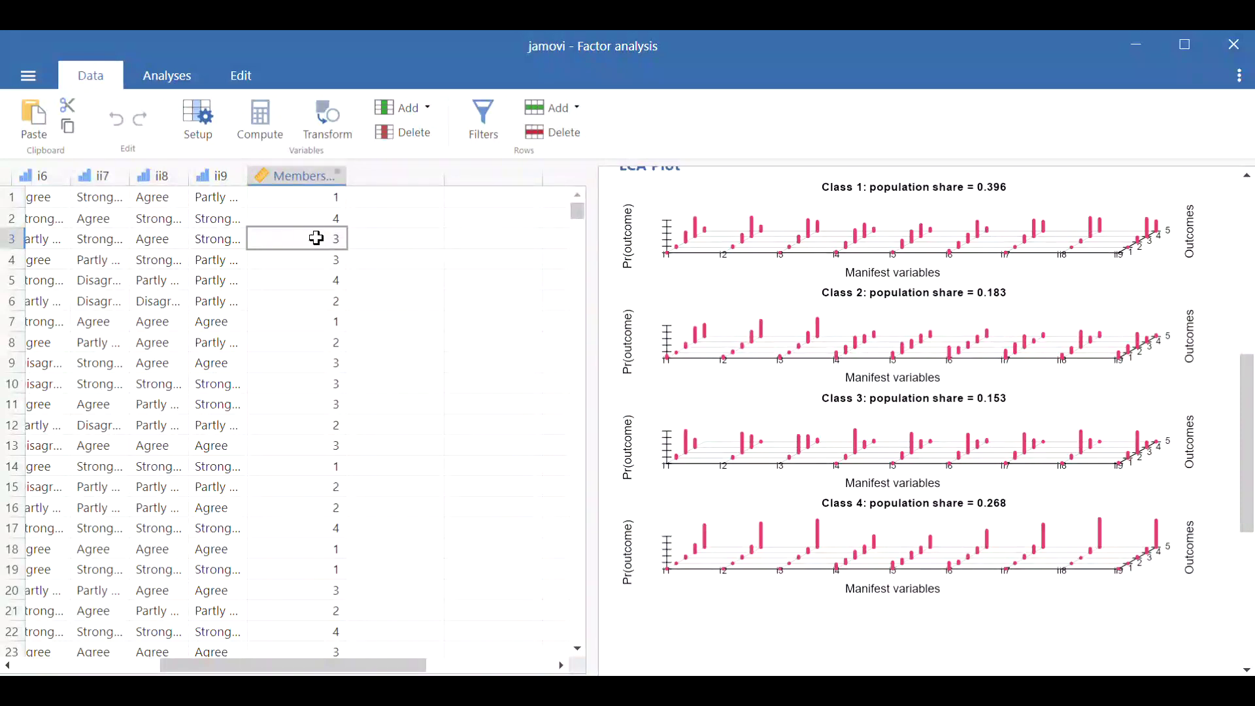
click(313, 195)
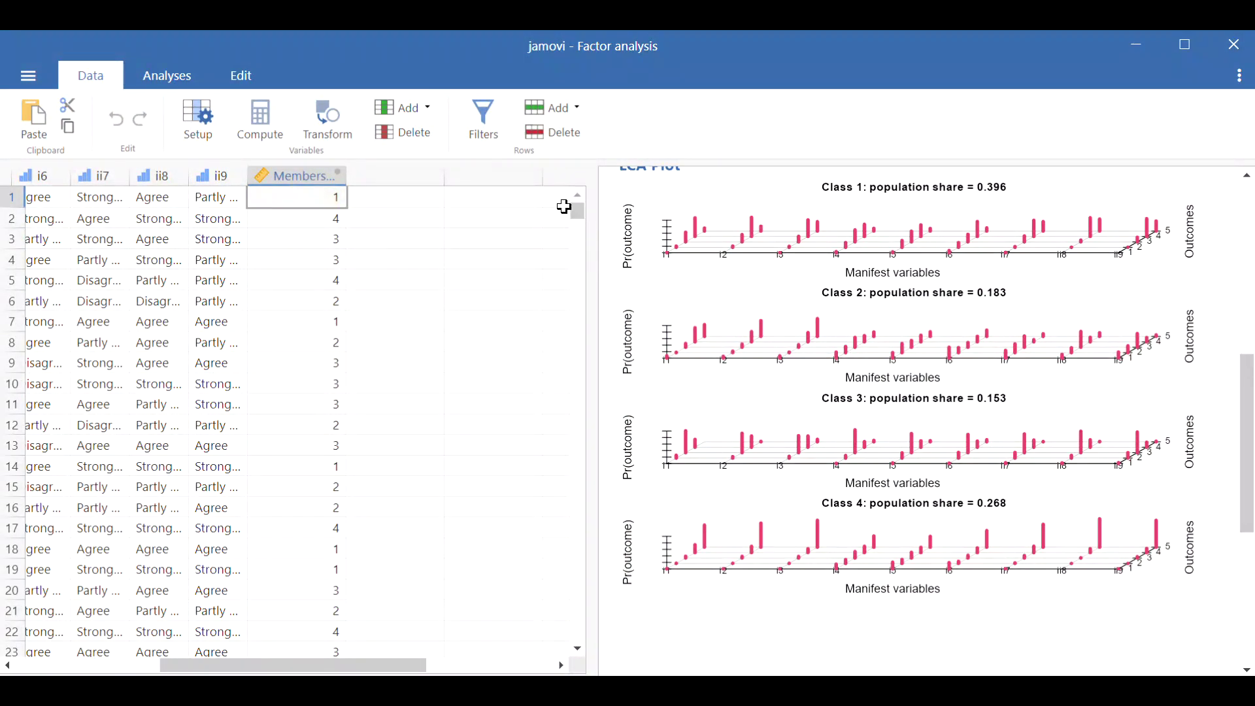
- Open the Membership output variable's settings to inspect its name and levels, then close them
double_click(304, 175)
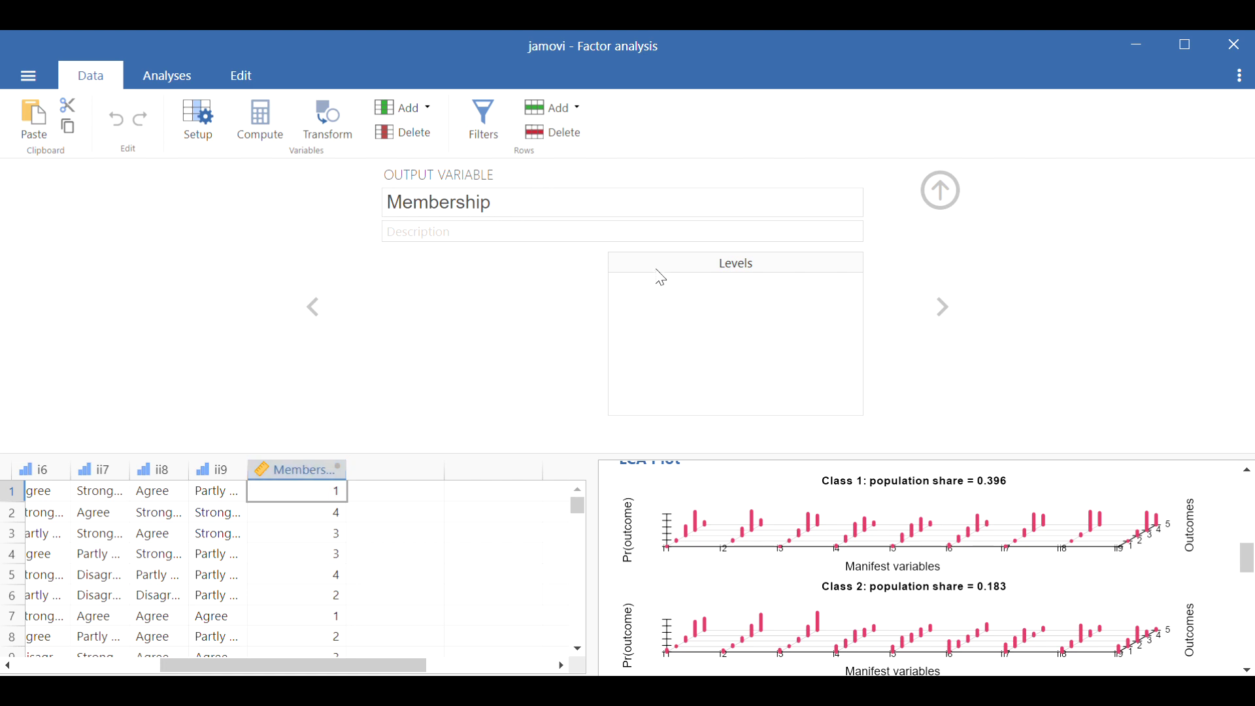
click(425, 190)
click(432, 291)
click(940, 190)
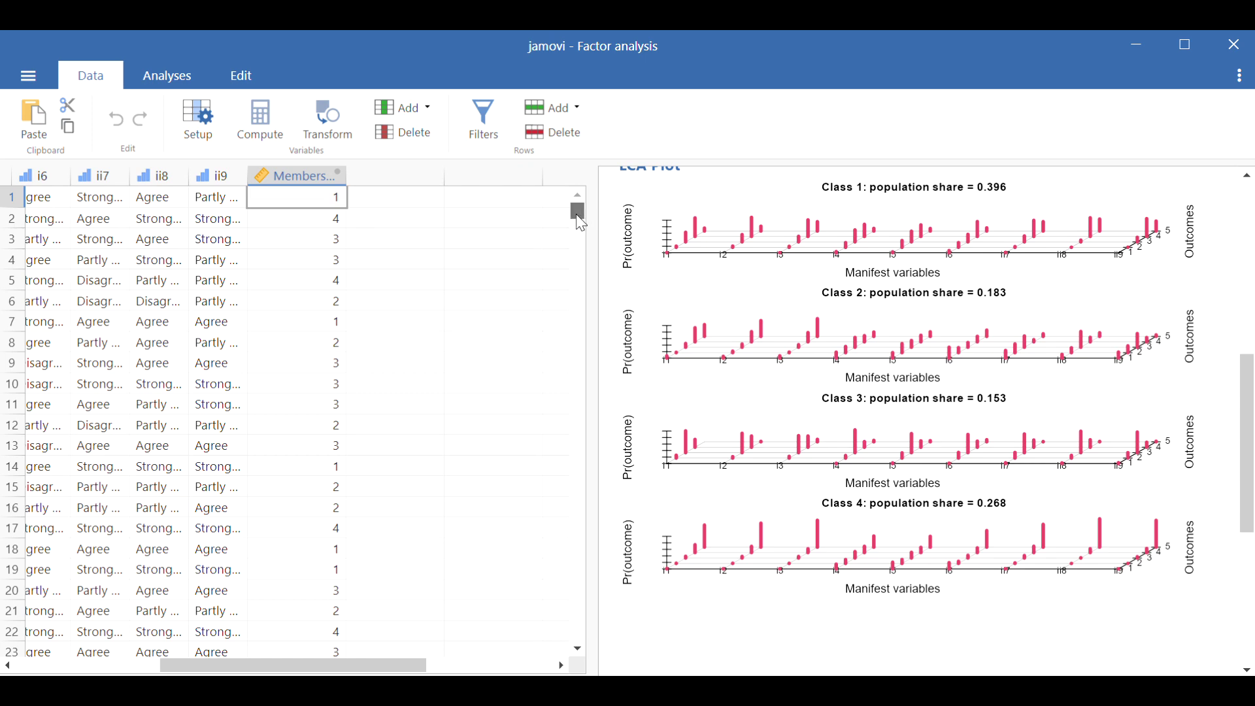
- Select all Membership values from row 1 to row 1428 and return to the start of the datasheet
drag(578, 219, 577, 626)
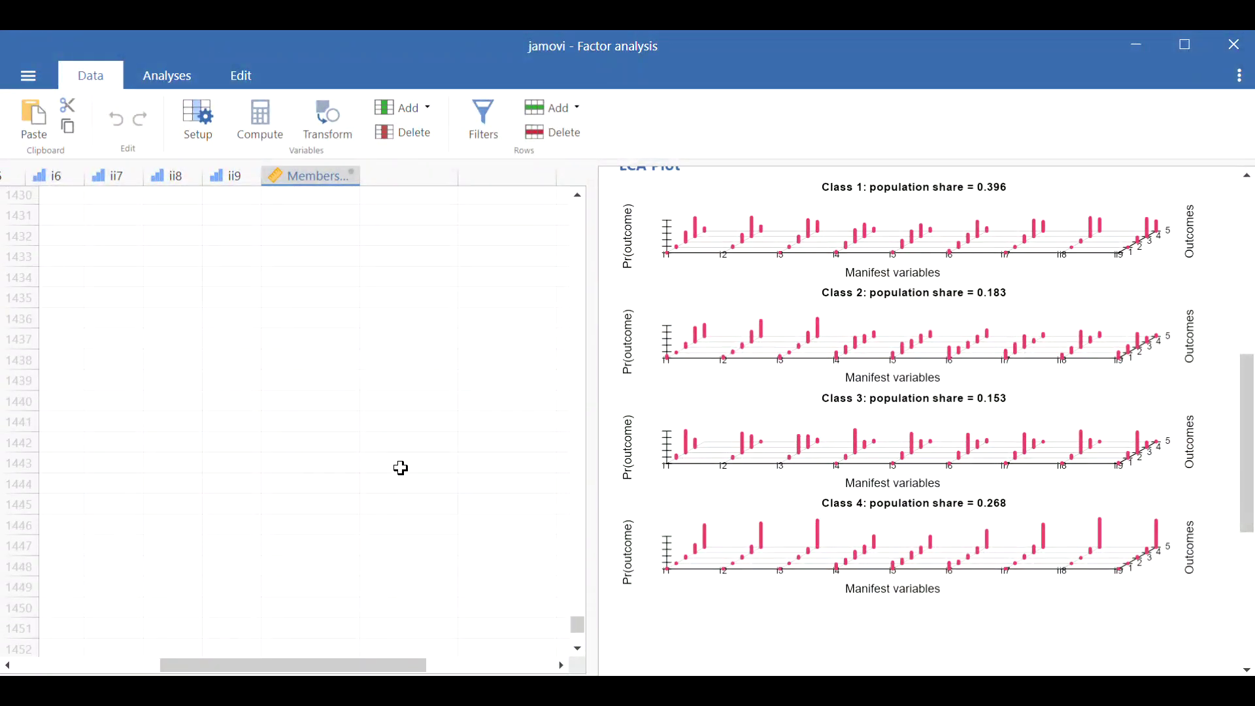
scroll(400, 451, up, 9)
scroll(400, 445, down, 7)
scroll(400, 445, up, 1)
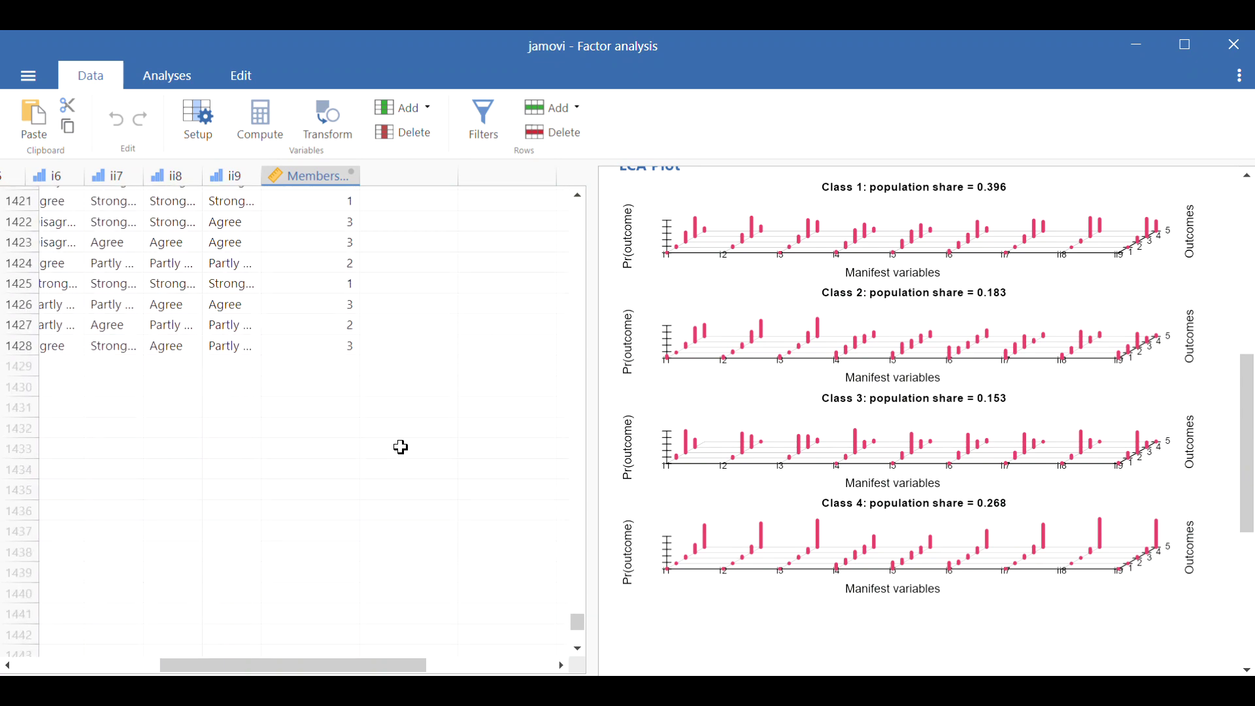
shift+click(334, 347)
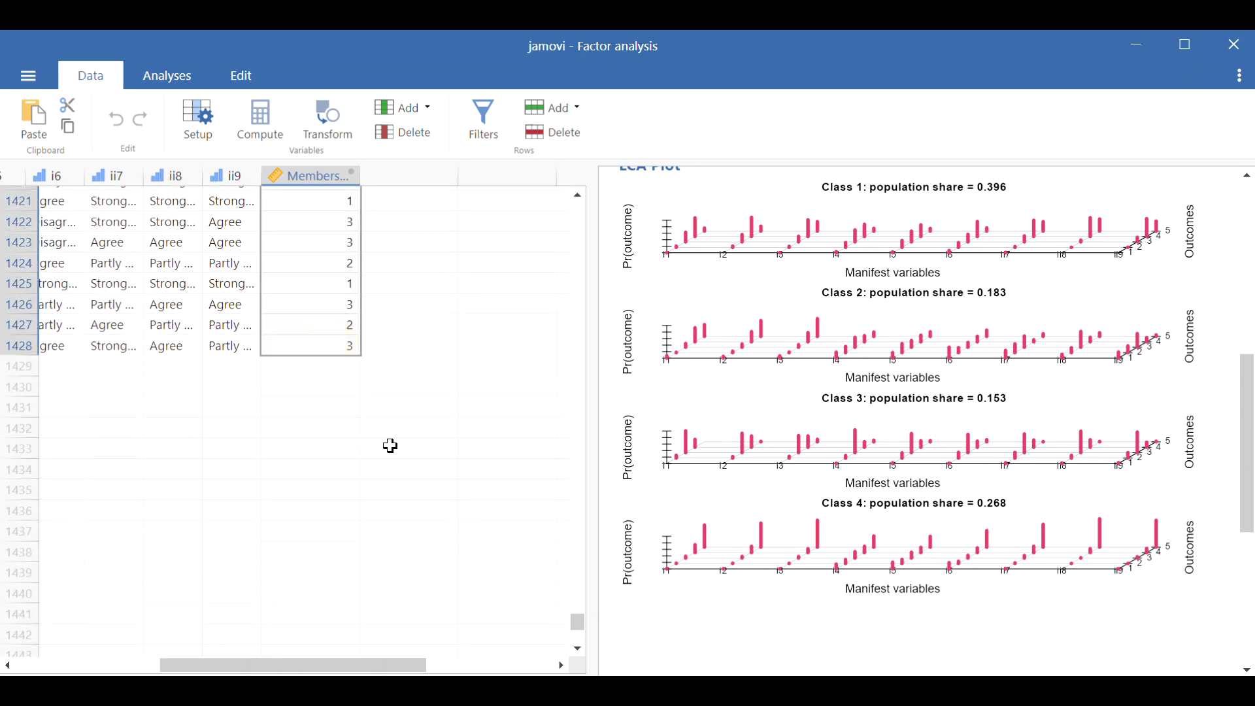
drag(579, 626, 579, 196)
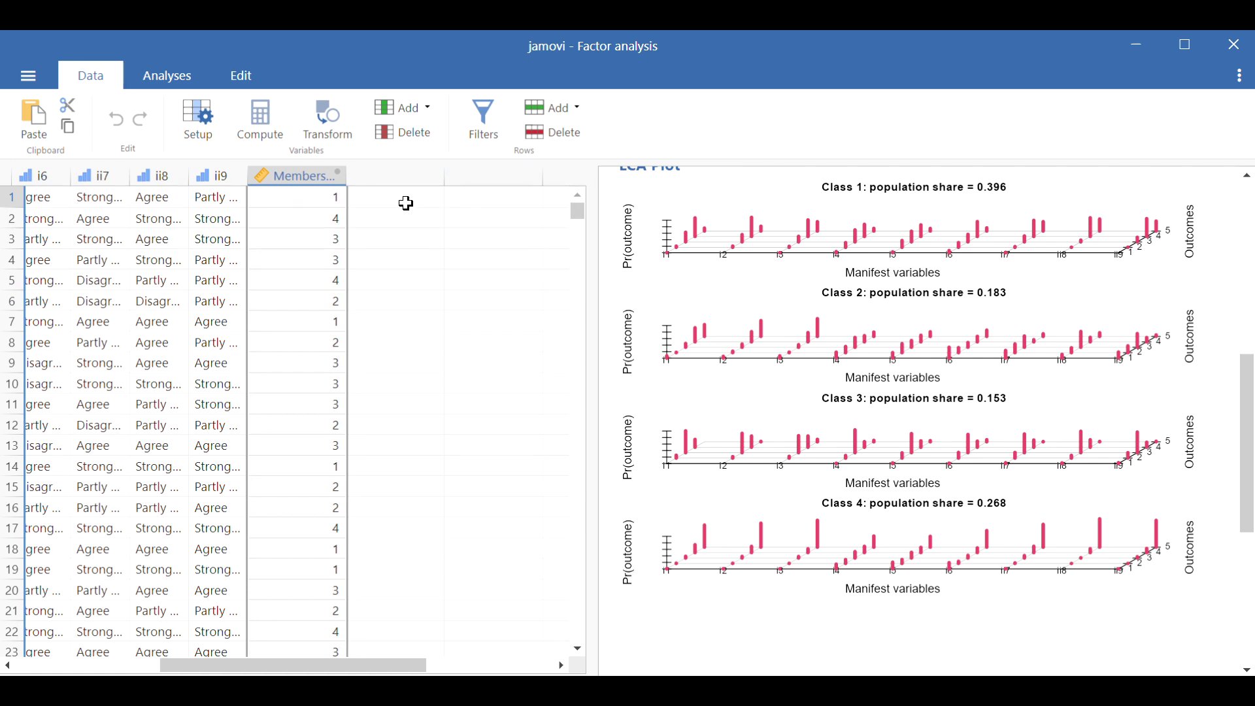
click(405, 201)
key(ctrl+v)
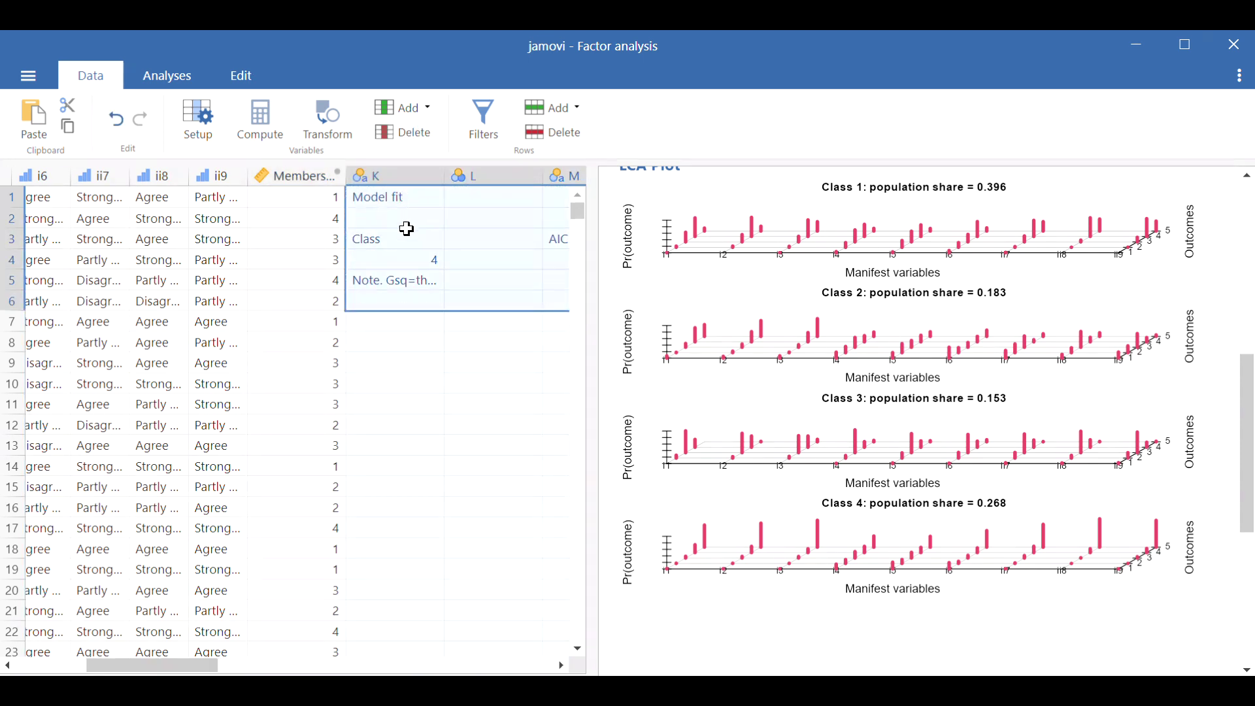
key(ctrl+z)
key(ctrl+z)
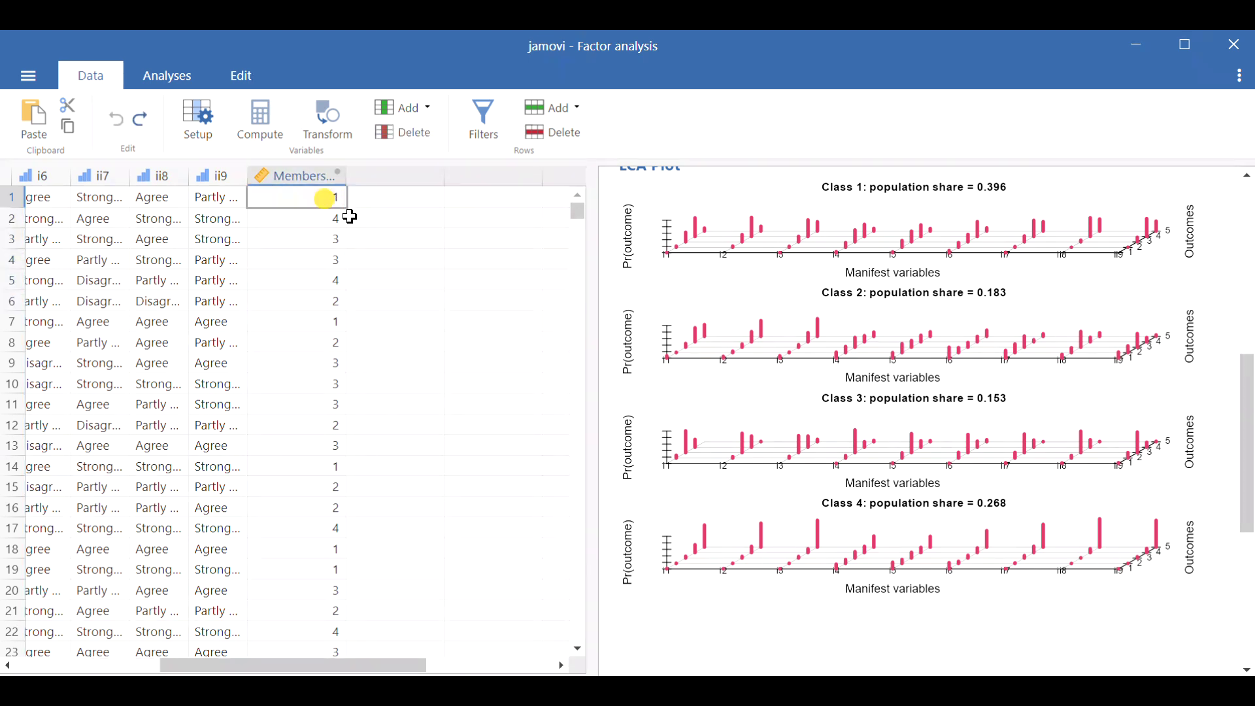
- Copy all Membership values from row 1 to row 1428 into the empty column right after Membership
drag(575, 214, 566, 576)
scroll(456, 521, down, 10)
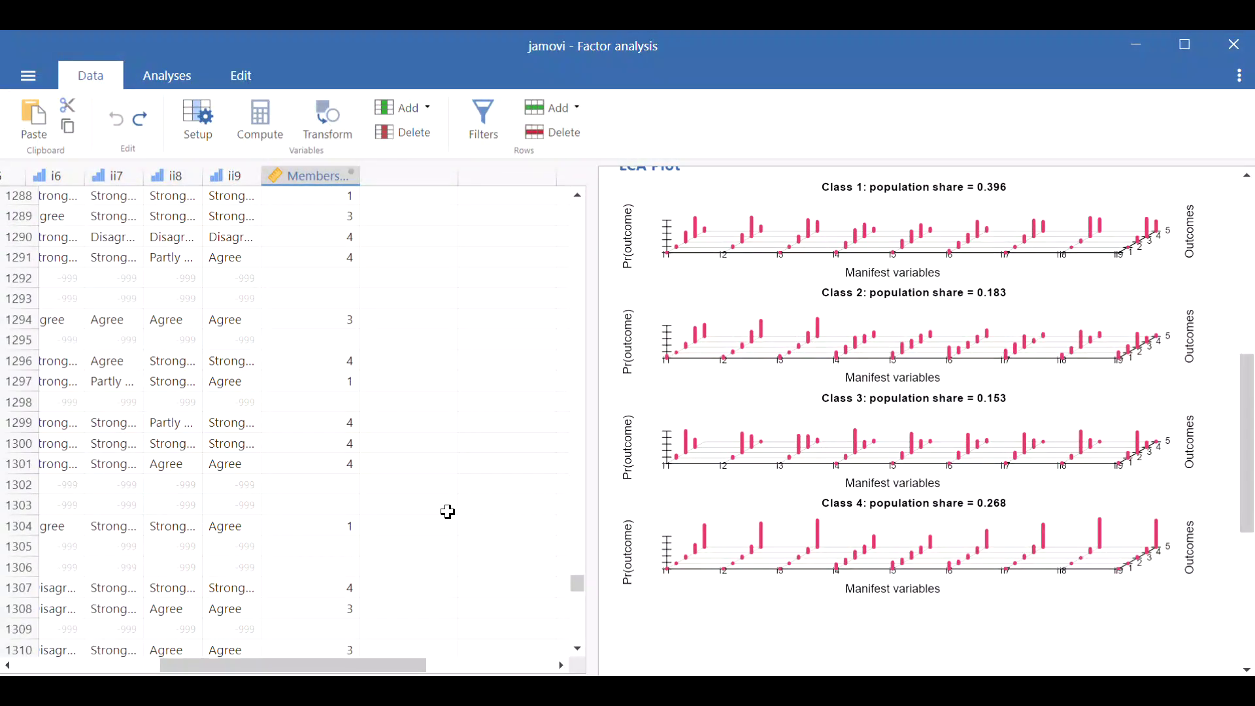
scroll(439, 509, down, 9)
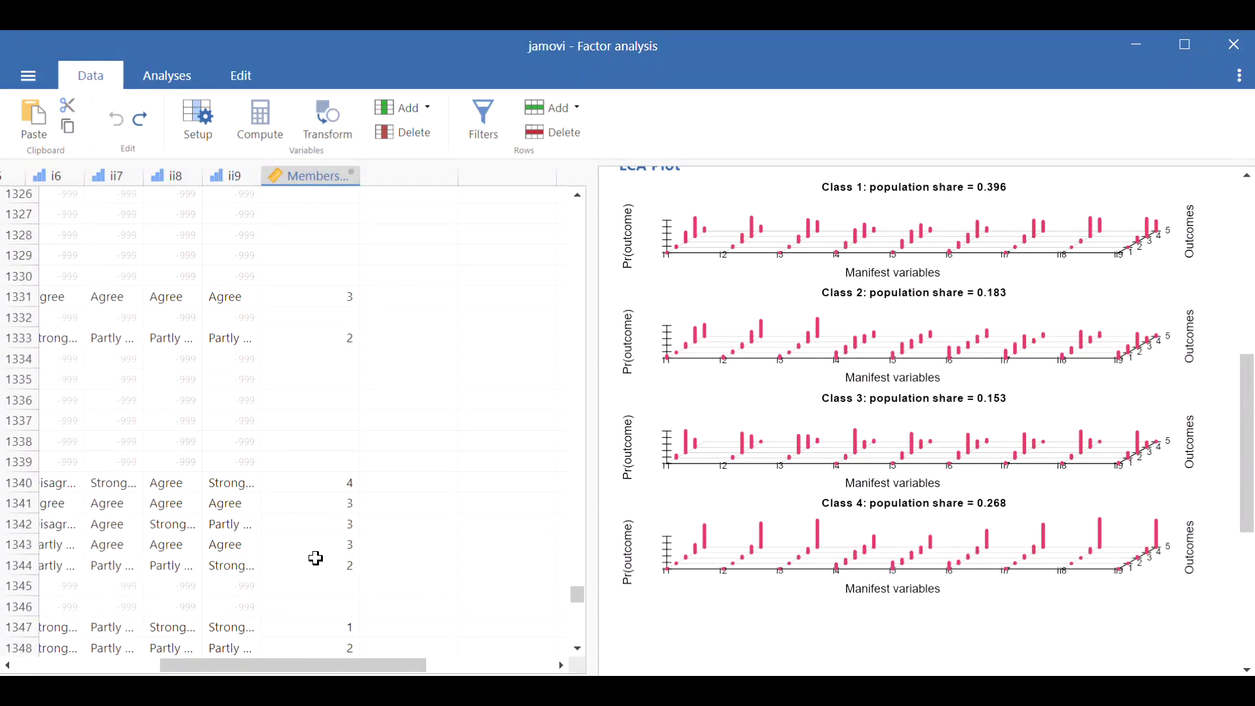
scroll(330, 546, down, 12)
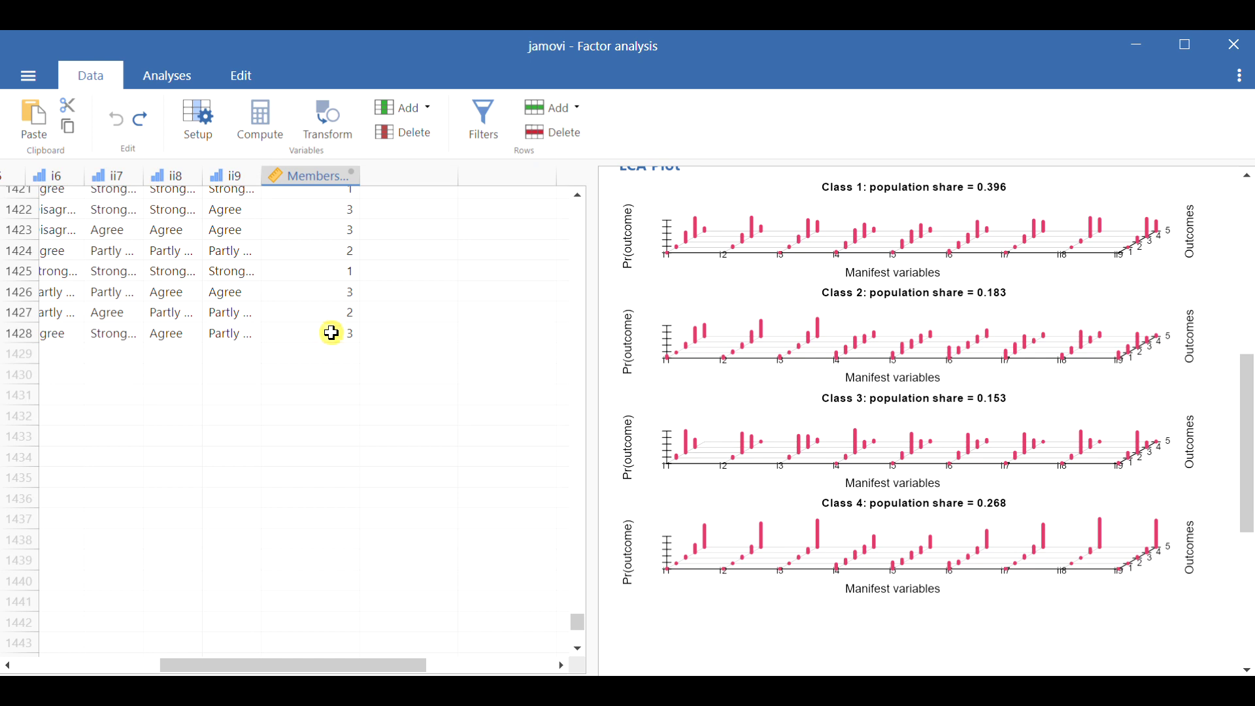
click(330, 333)
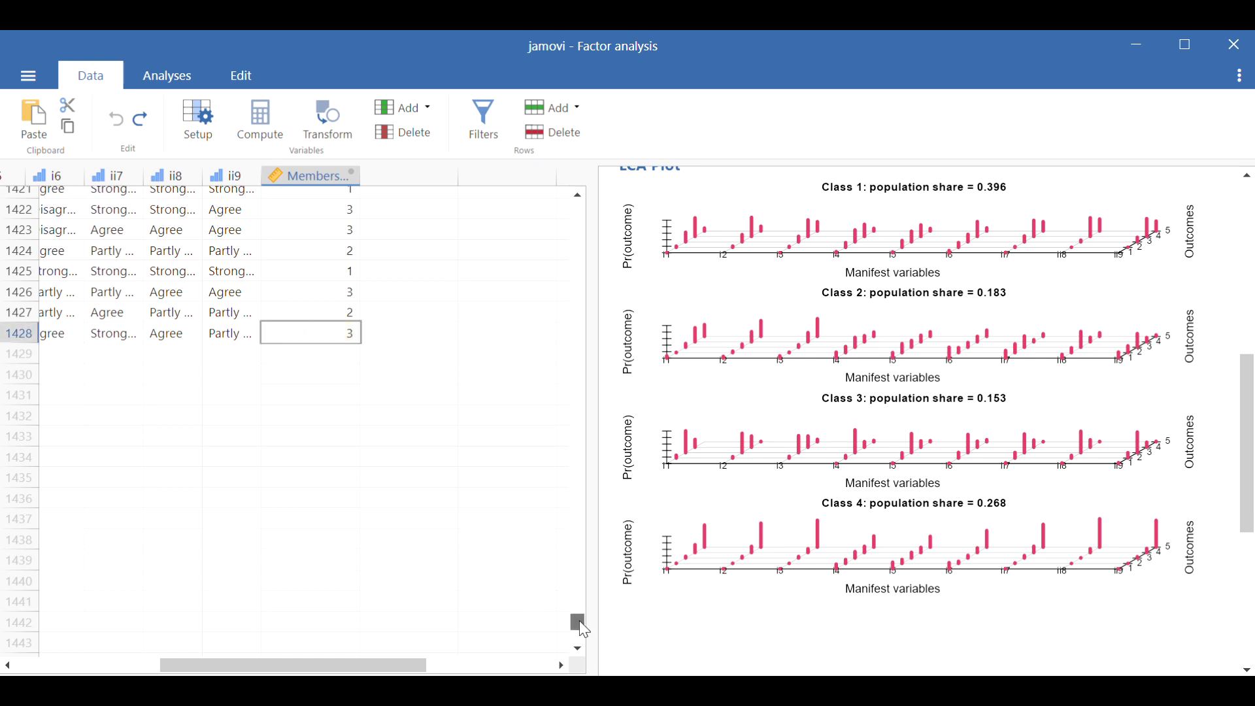
drag(576, 622, 596, 131)
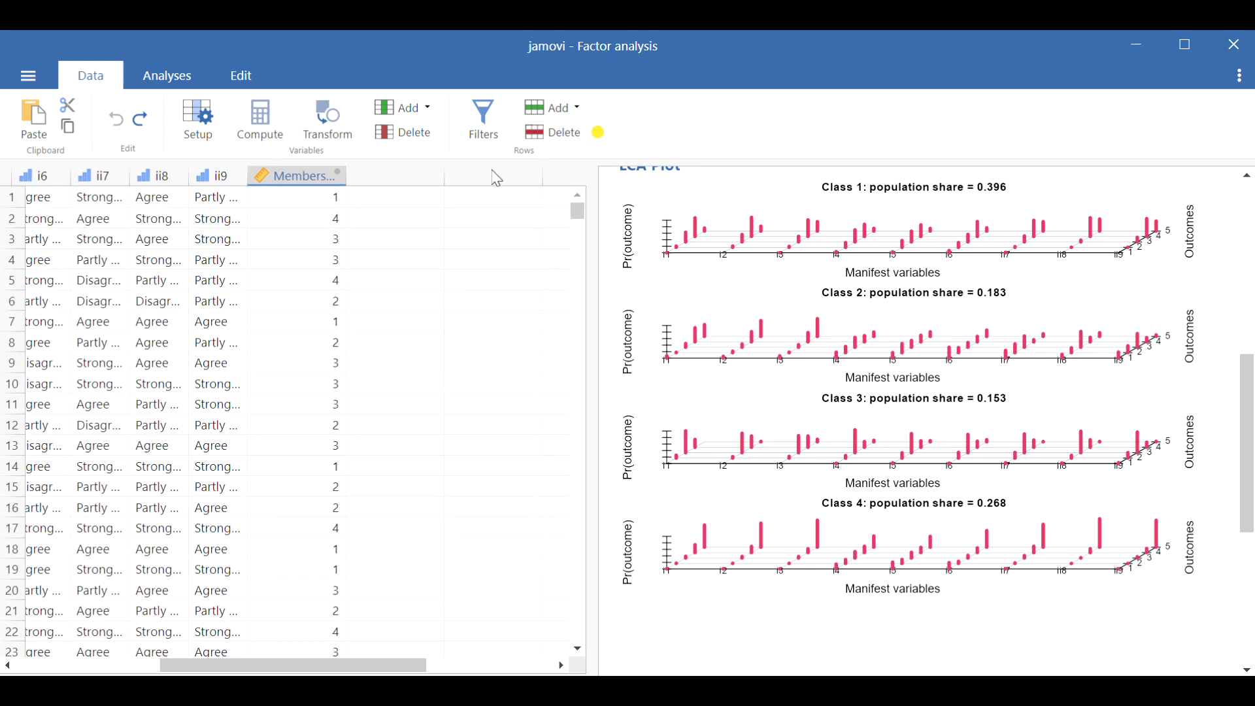
shift+click(301, 197)
right_click(298, 216)
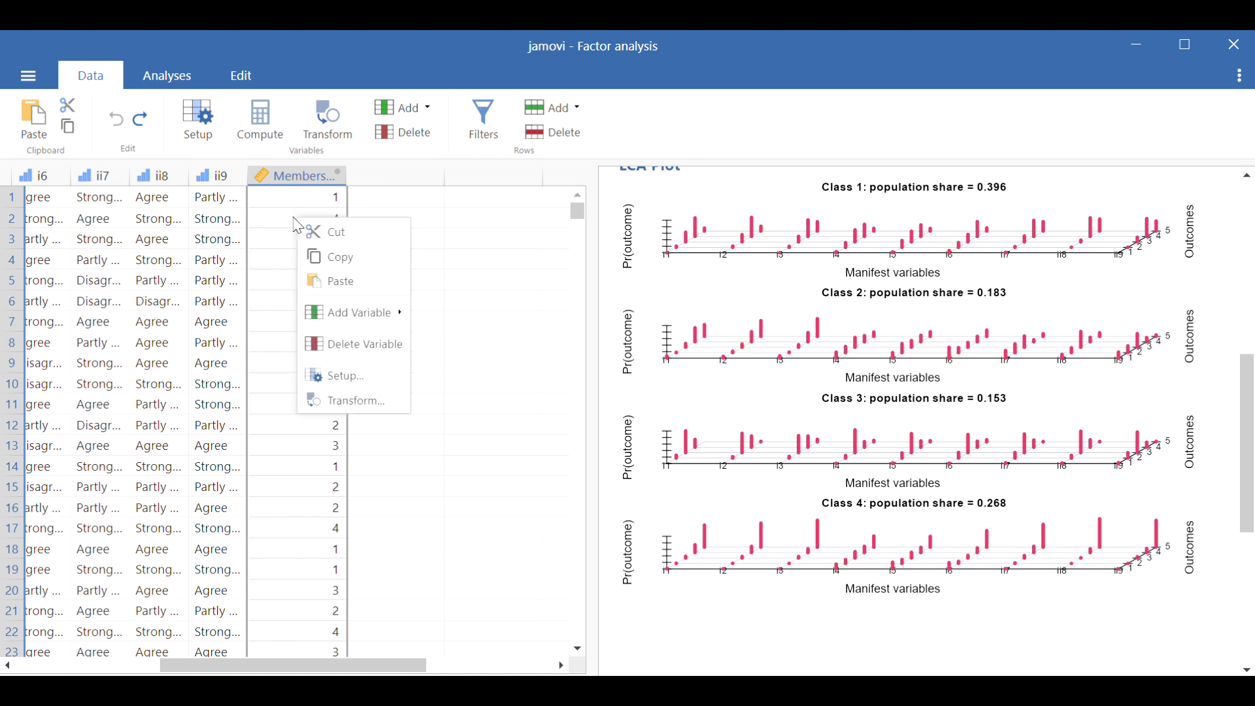
click(323, 255)
click(389, 196)
right_click(390, 197)
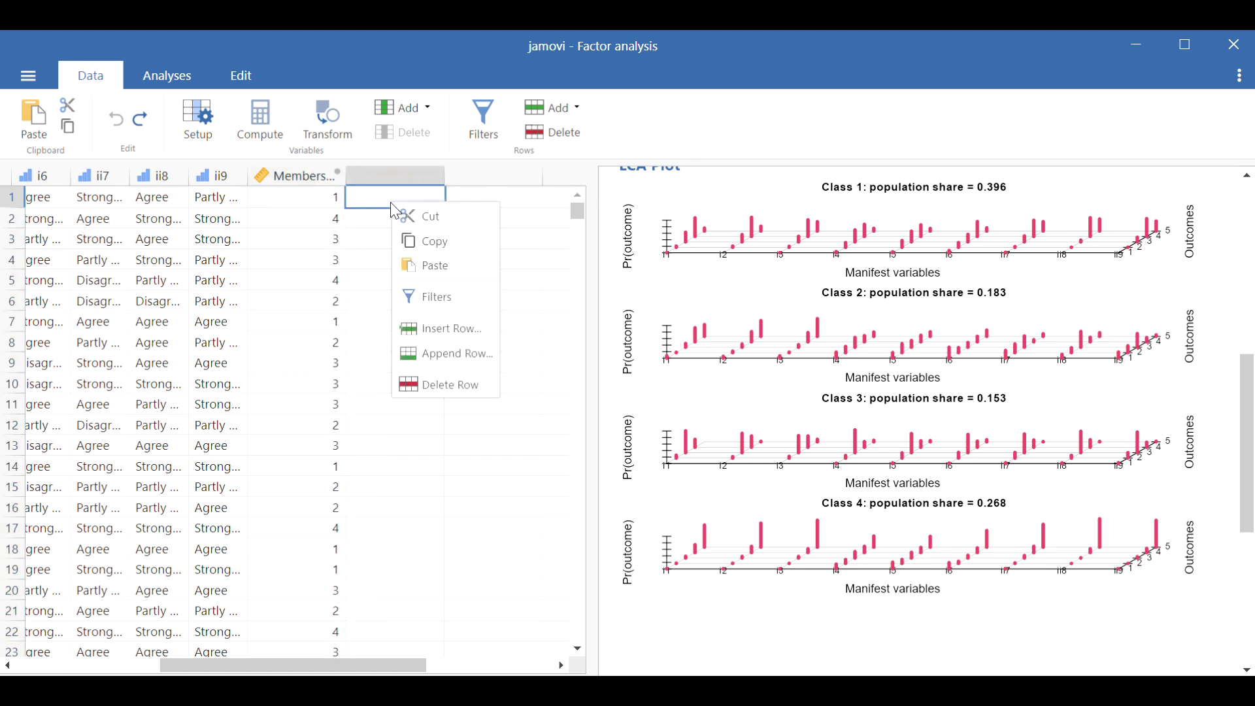
click(414, 261)
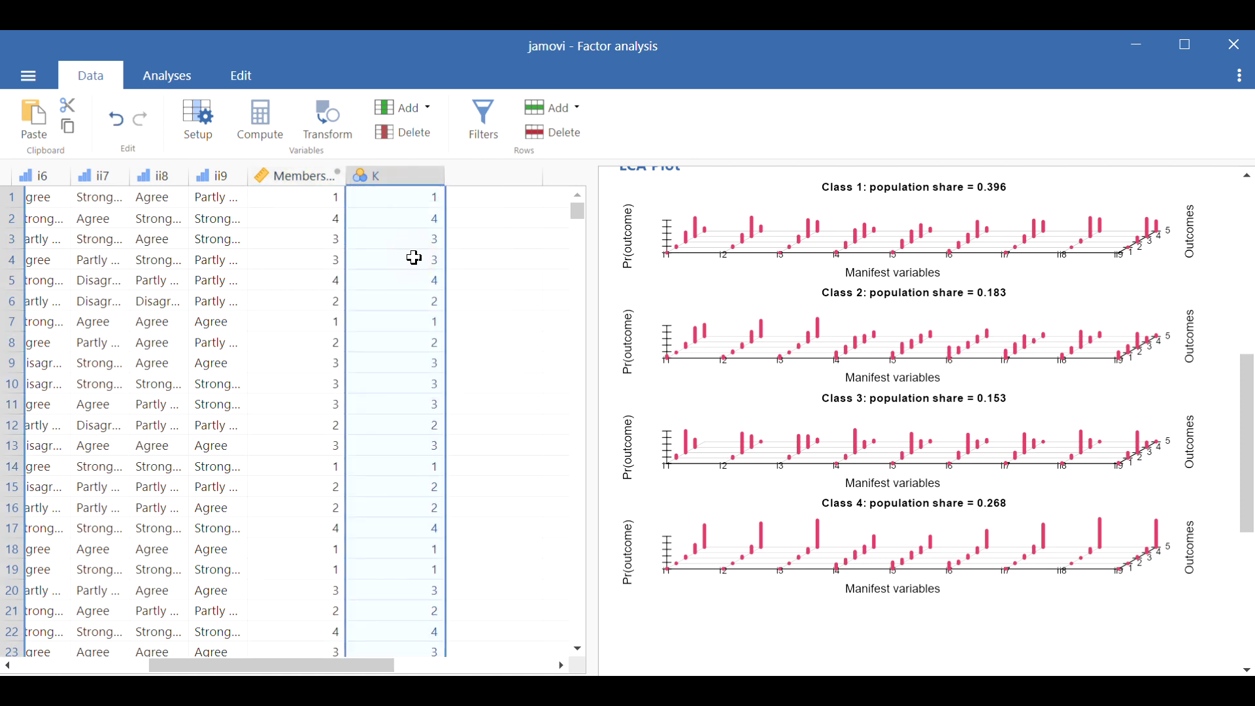
- Rename the pasted variable K as Member and close its variable settings
double_click(393, 176)
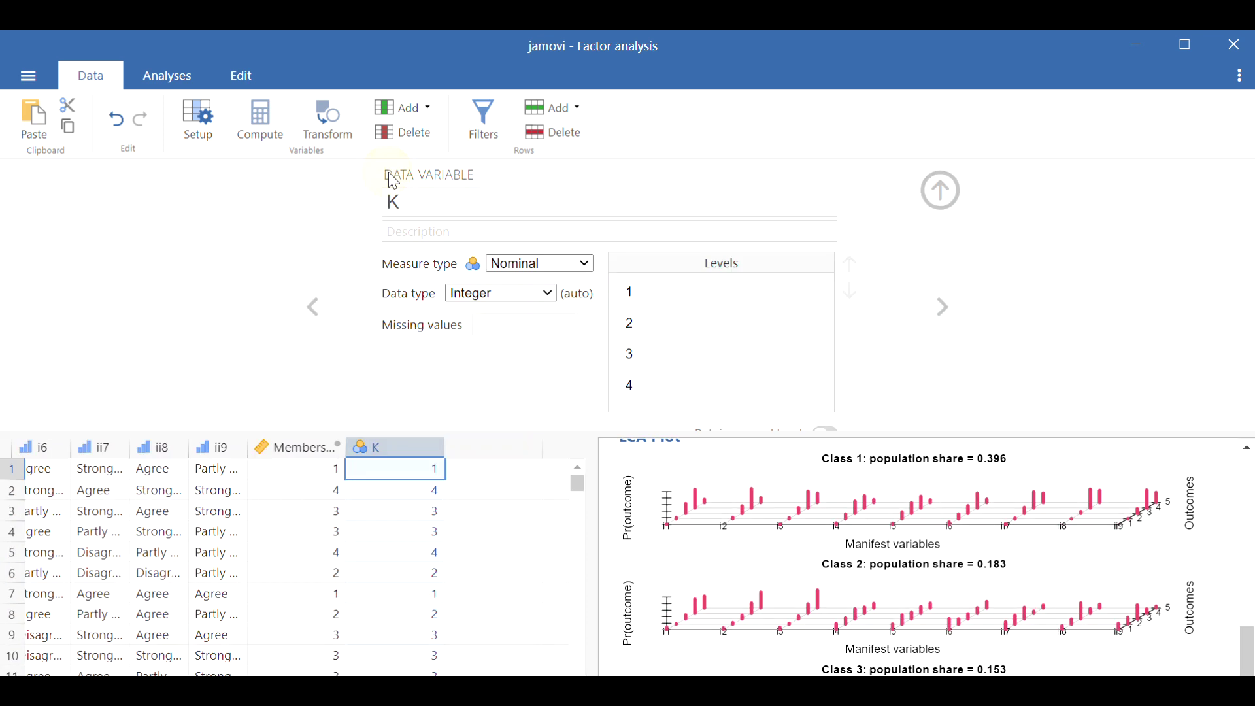
click(415, 208)
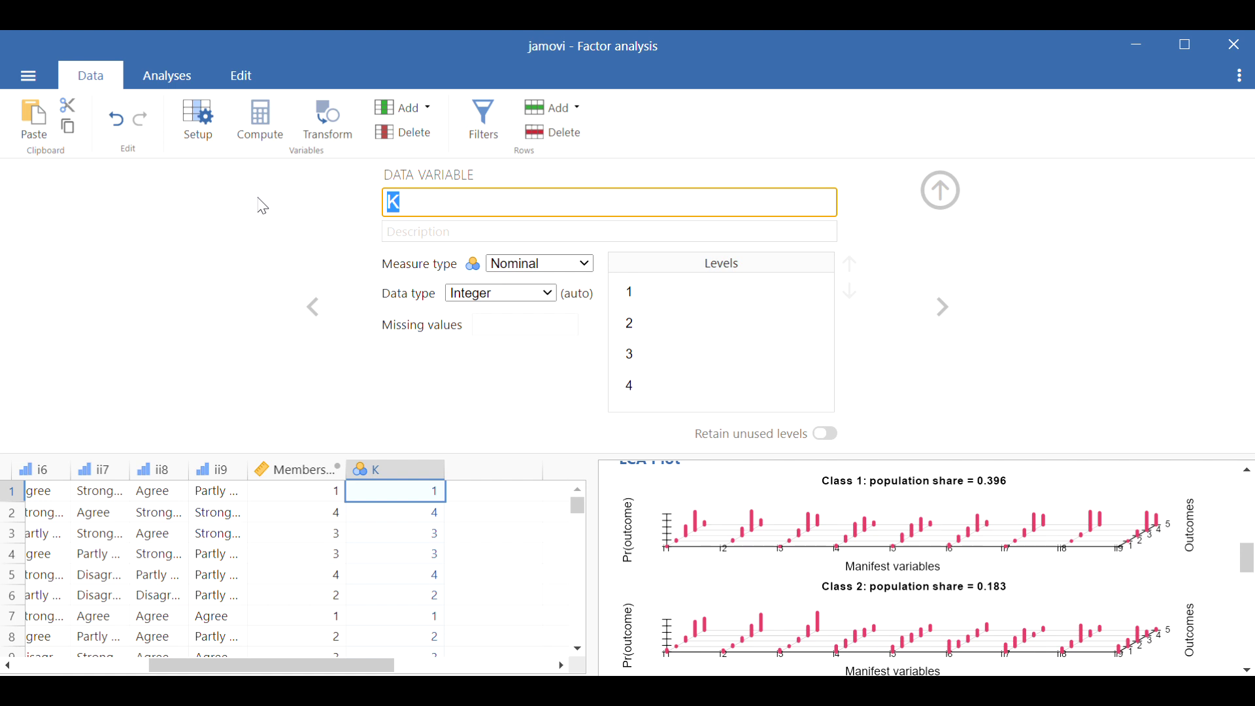
text(Member)
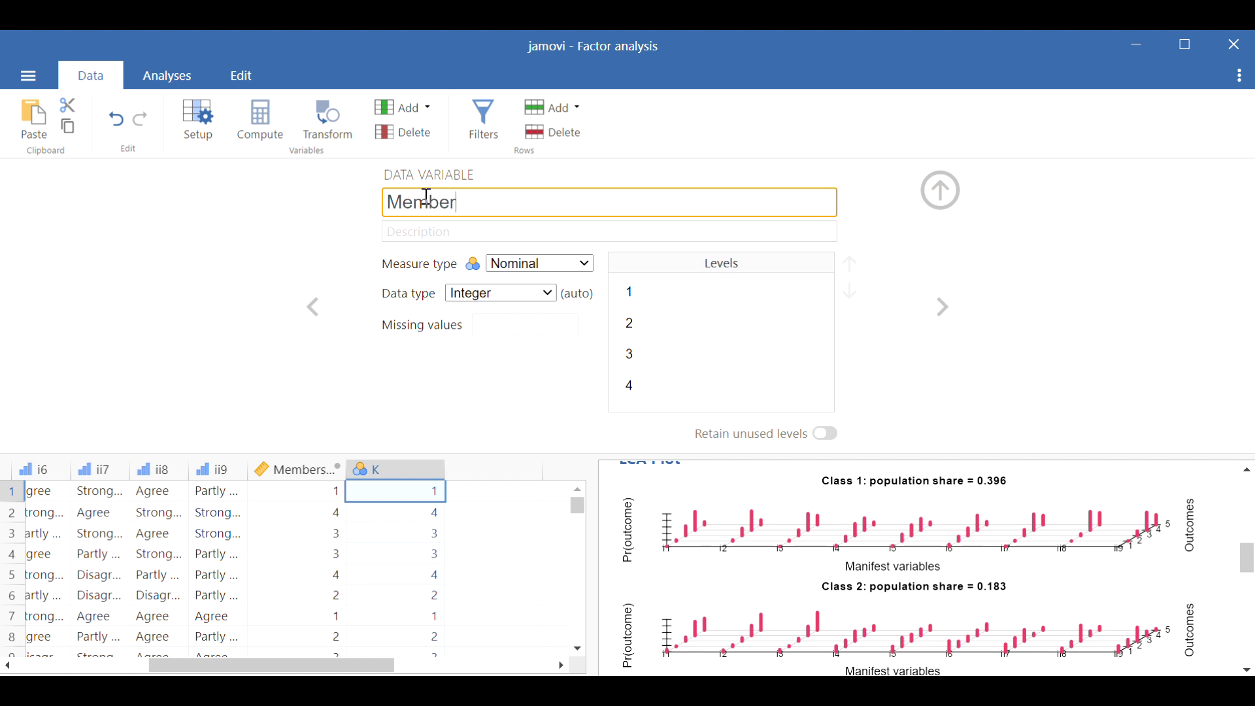
click(169, 249)
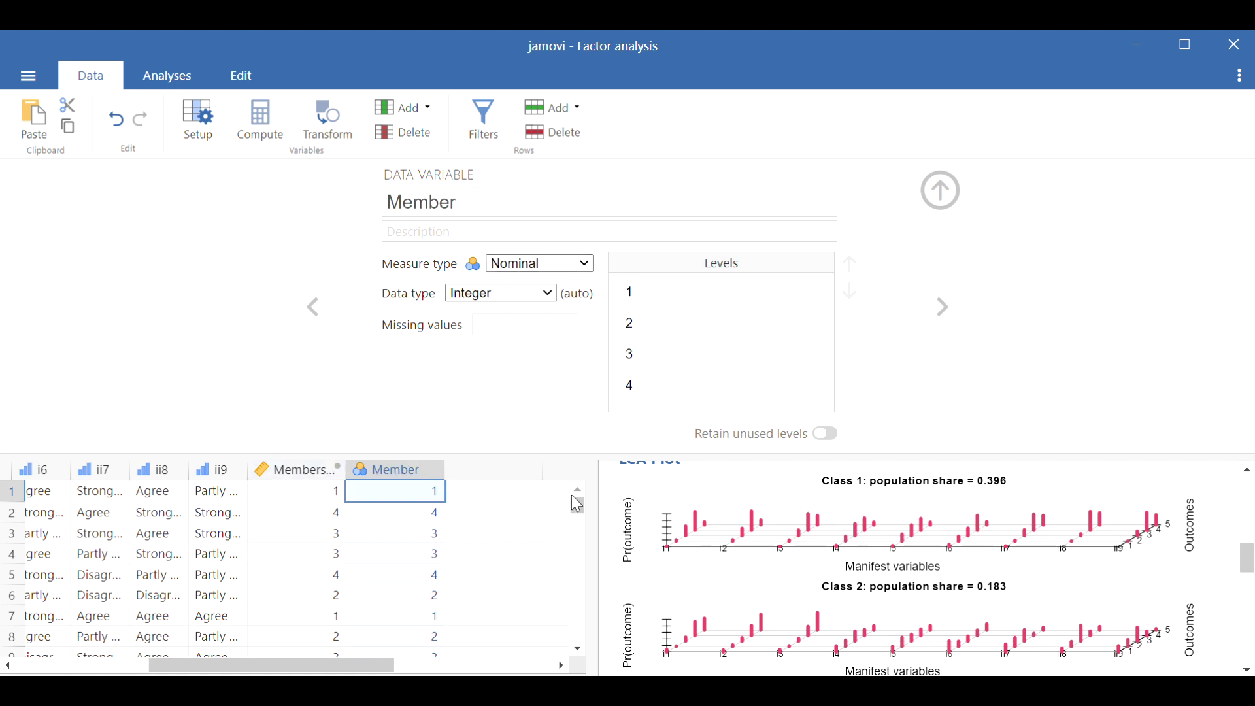
click(940, 190)
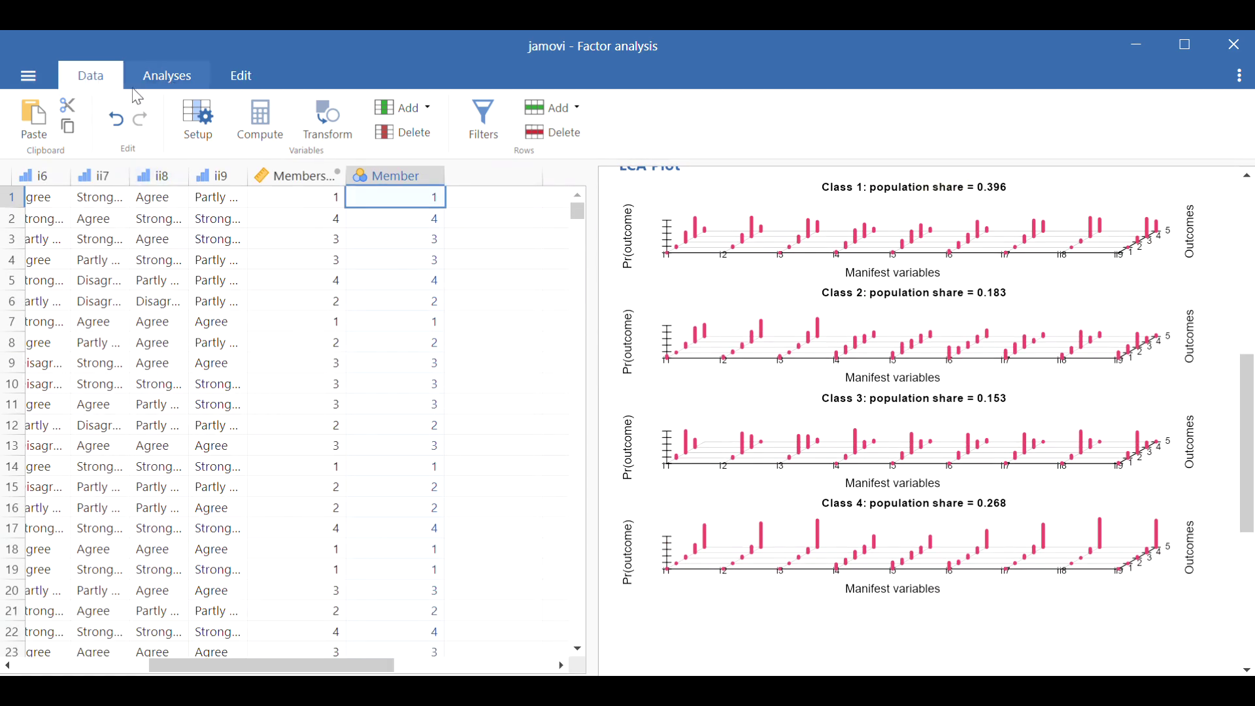
- Create a Descriptives analysis with items i1 through ii9 as its variables
click(167, 81)
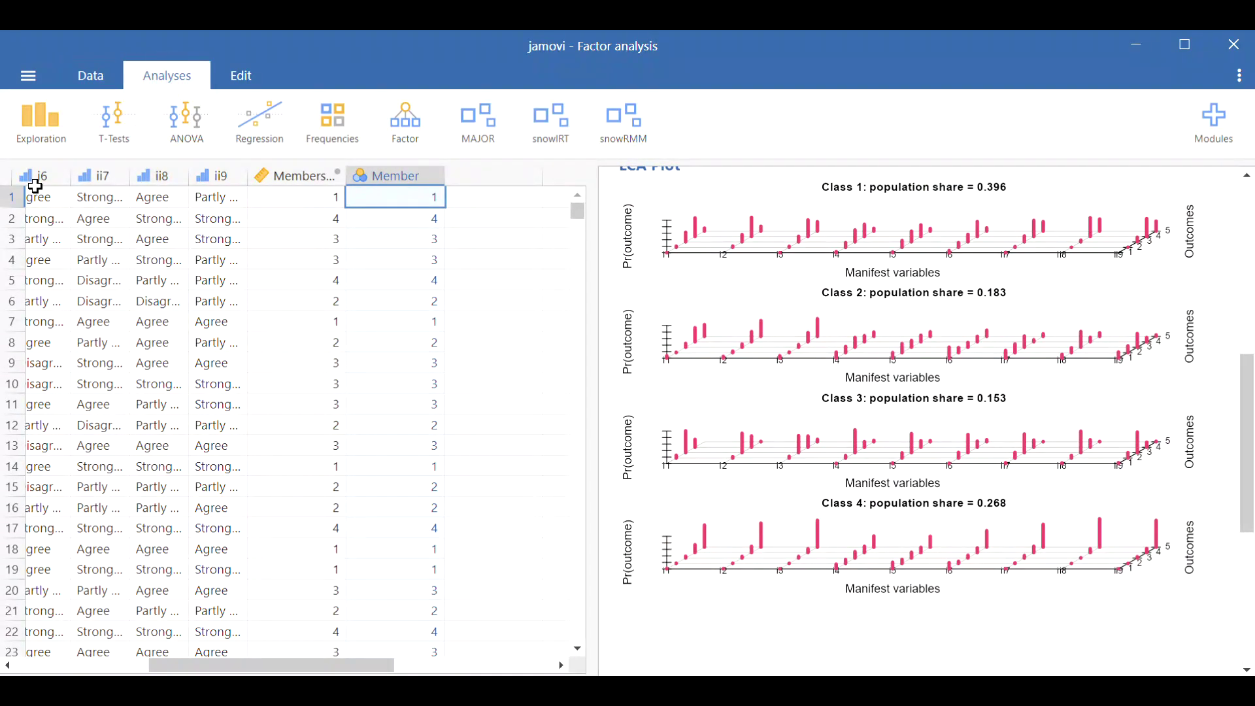
click(51, 150)
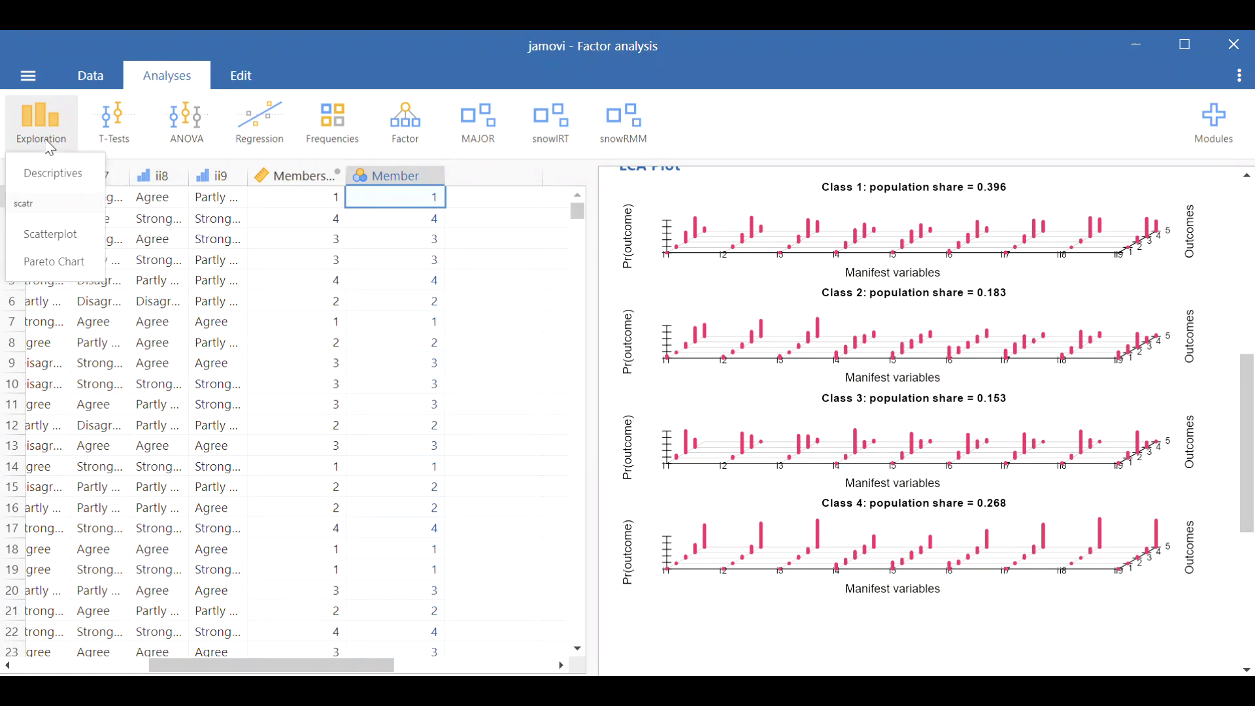
click(52, 182)
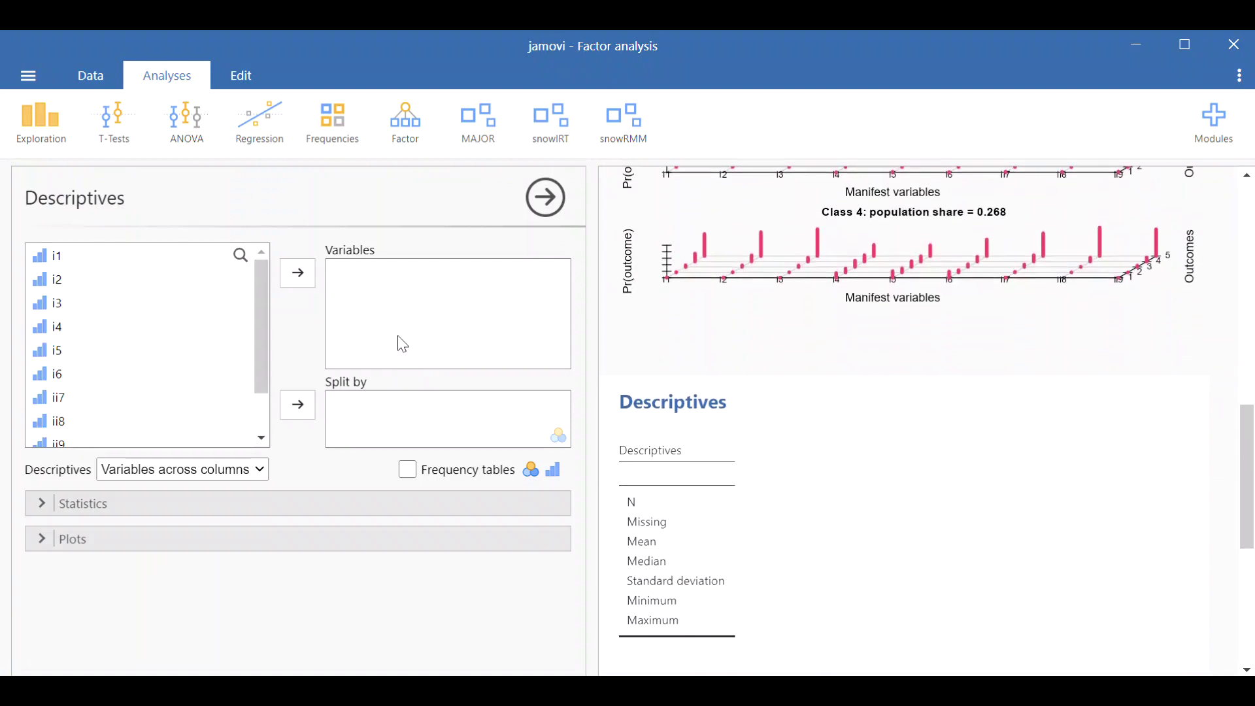
scroll(63, 269, down, 1)
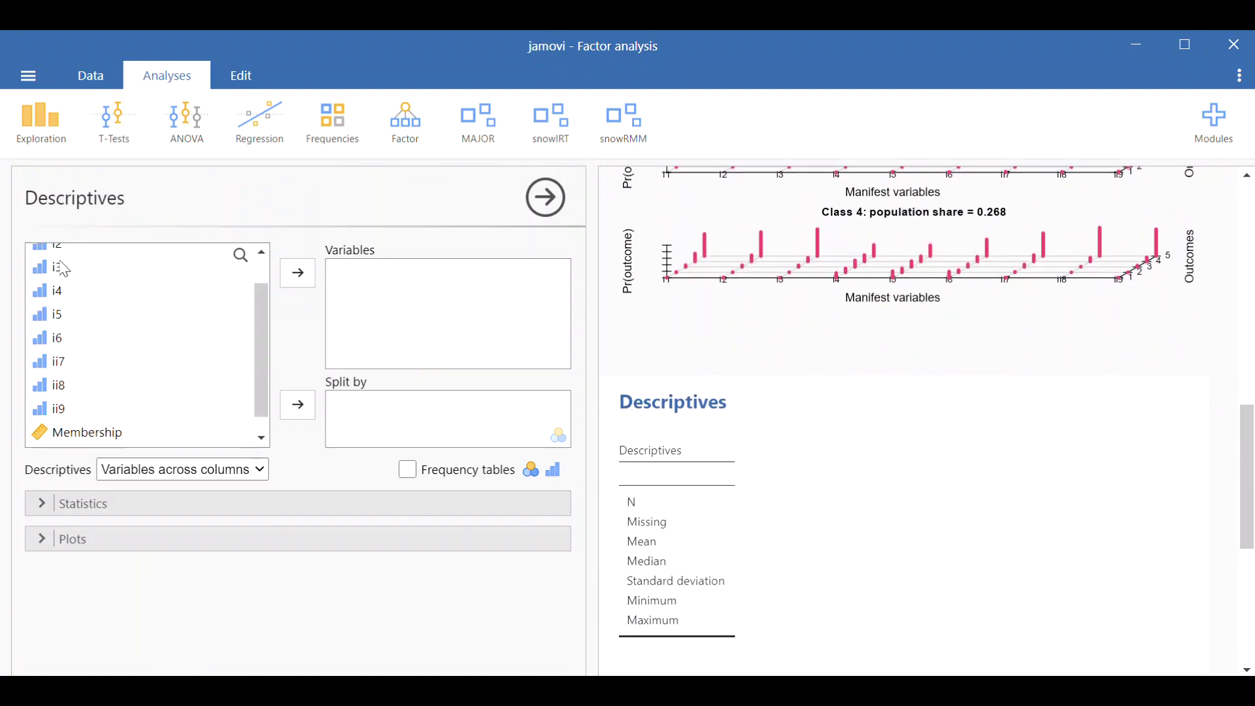
shift+click(56, 389)
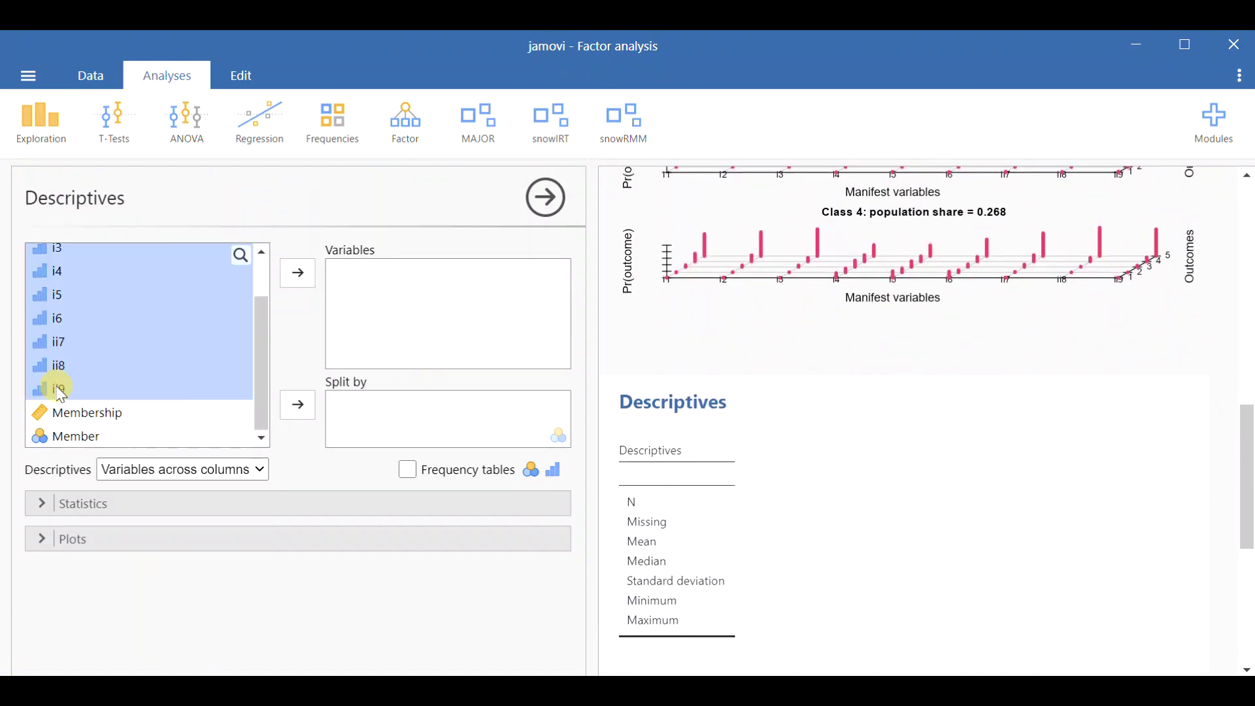
click(303, 284)
- Split the Descriptives analysis by the nominal Member variable
click(65, 284)
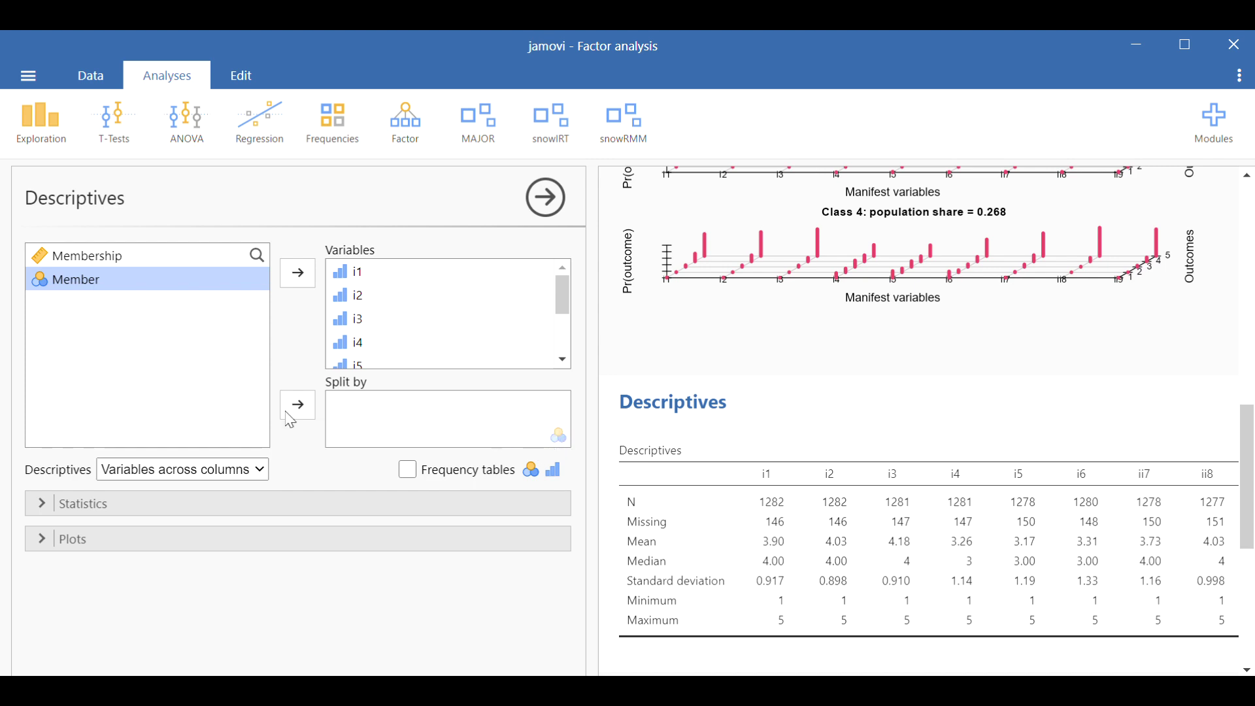
click(103, 258)
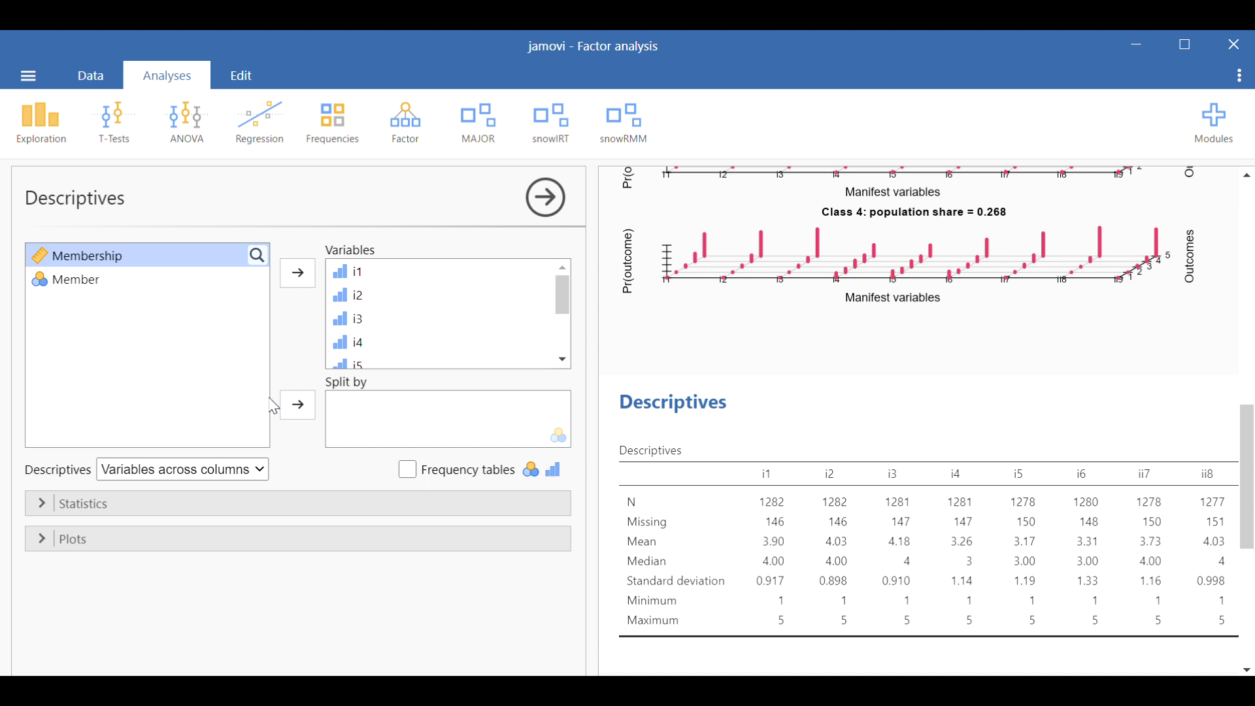
click(296, 418)
click(73, 288)
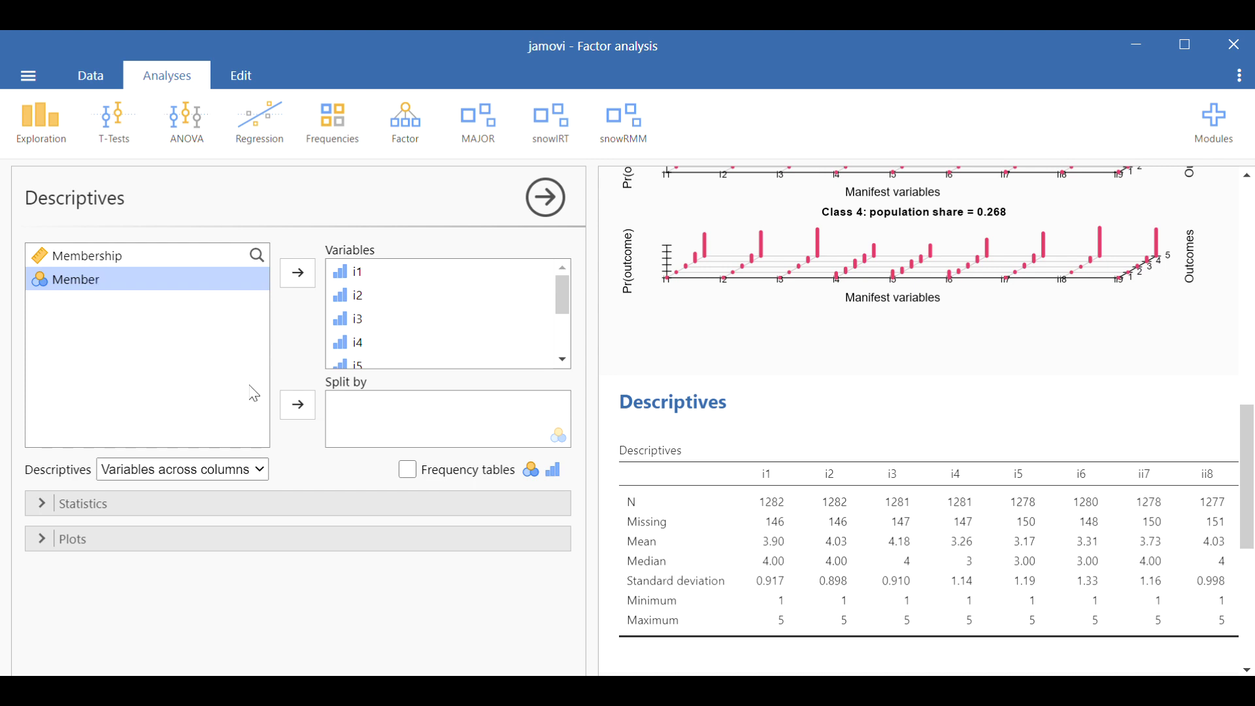
click(294, 410)
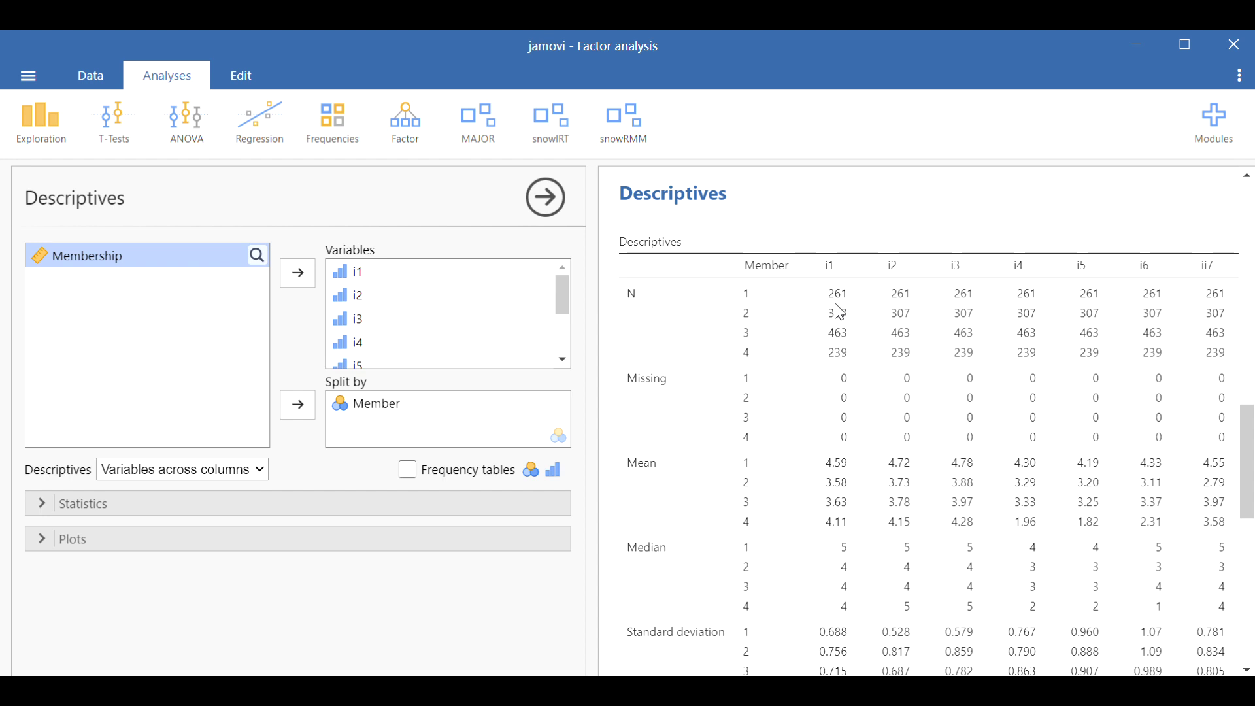
- Copy the Descriptives table split by Member, switch to Excel and paste it at cell C1 of a new worksheet
scroll(833, 476, down, 3)
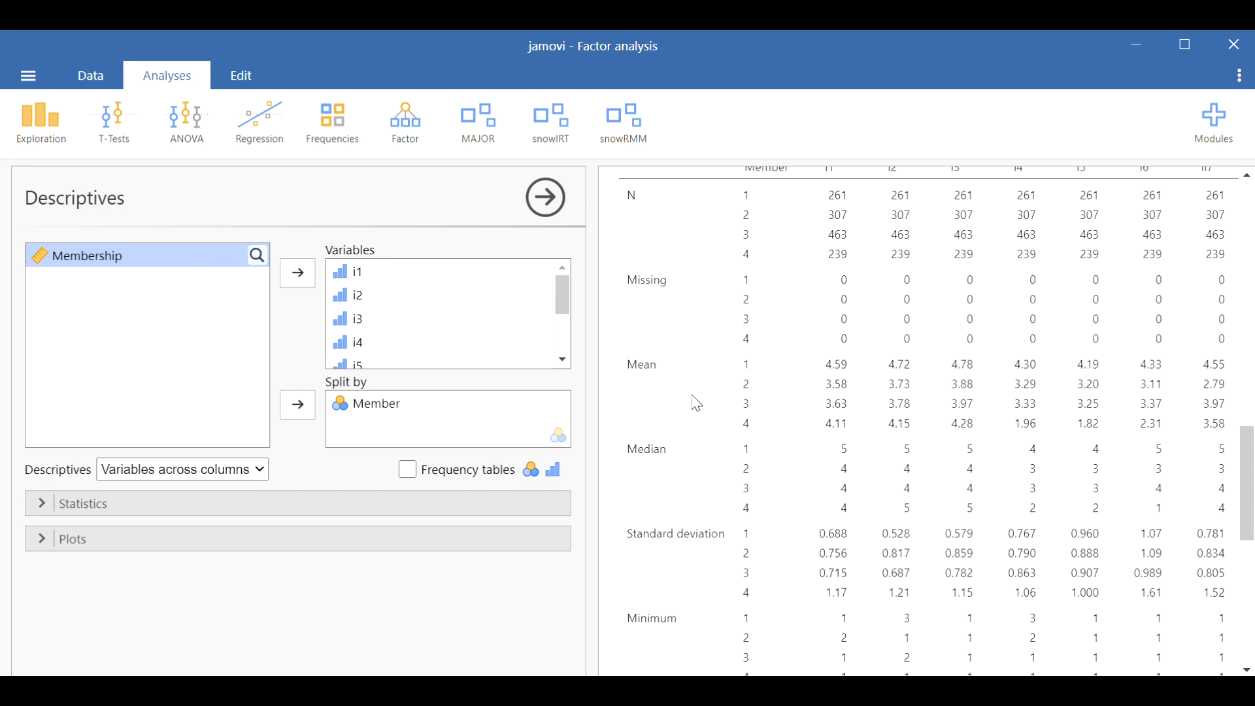
scroll(665, 379, up, 3)
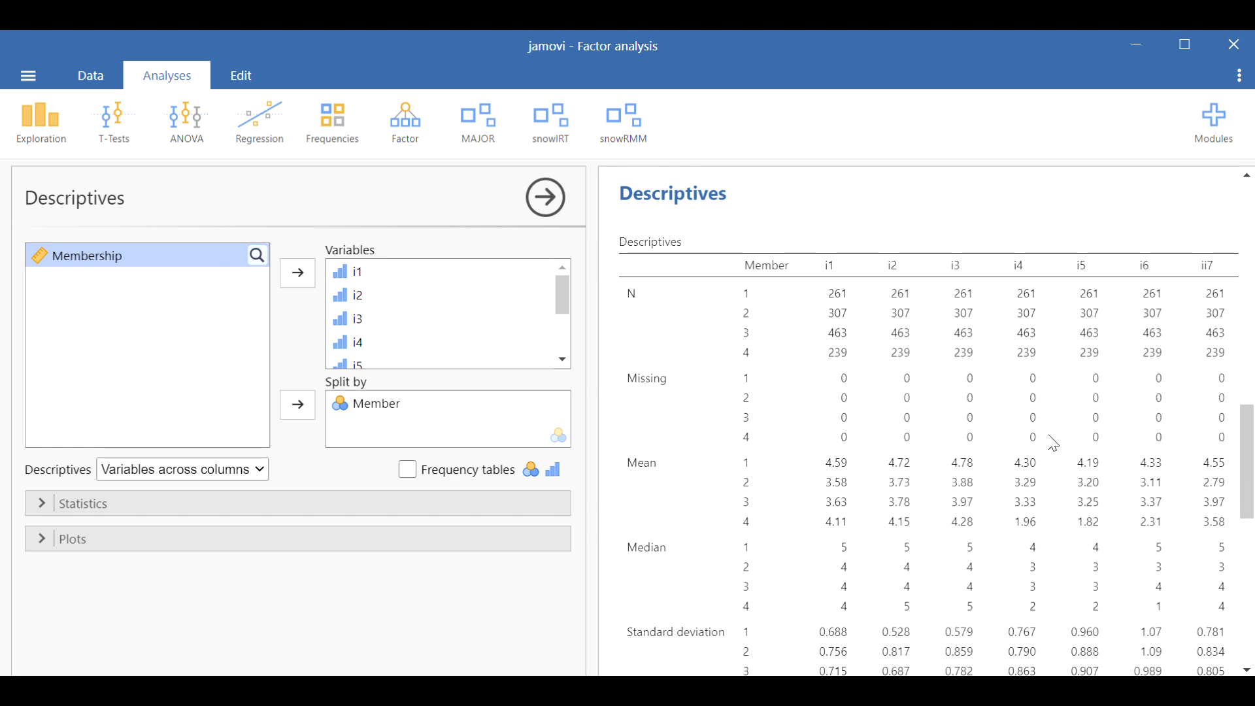
right_click(902, 233)
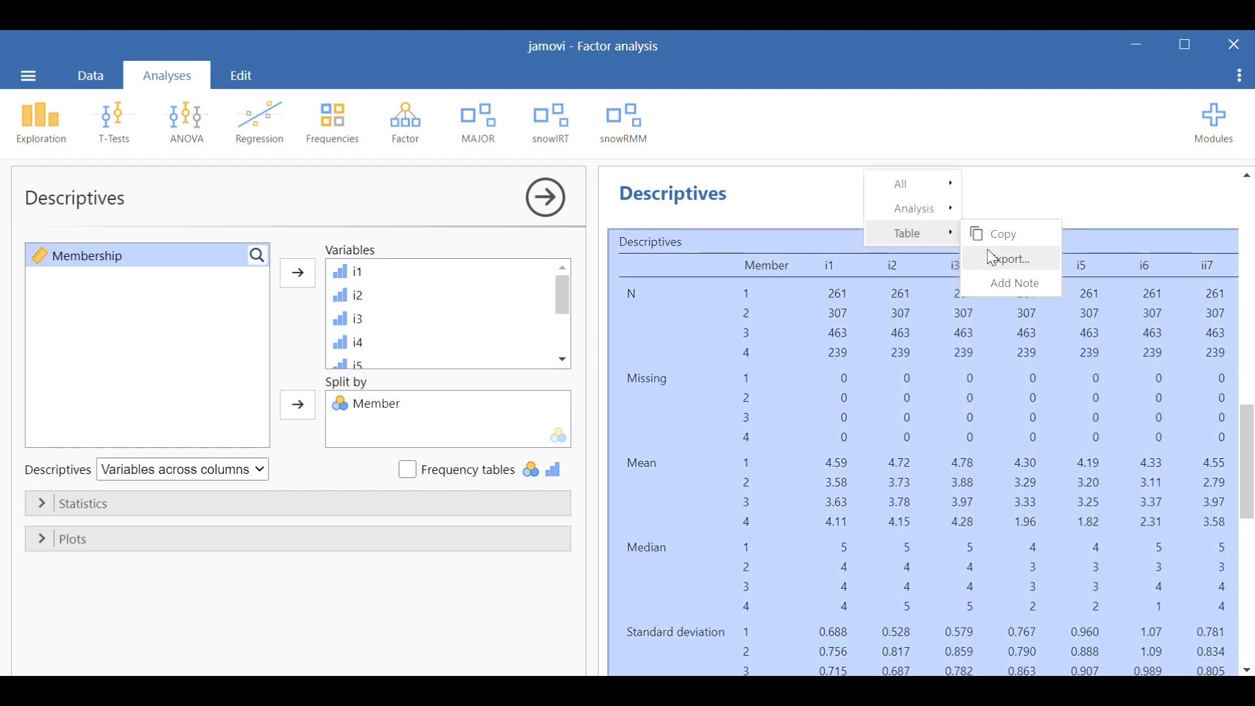
click(998, 245)
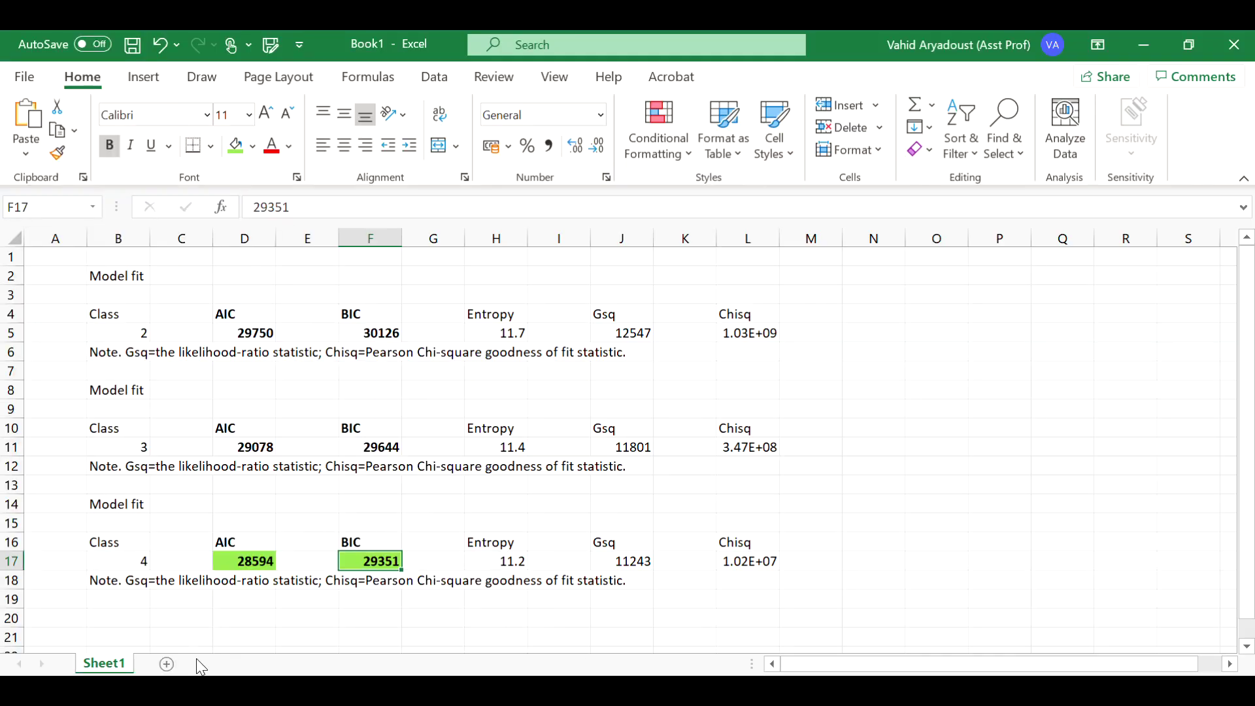
click(166, 664)
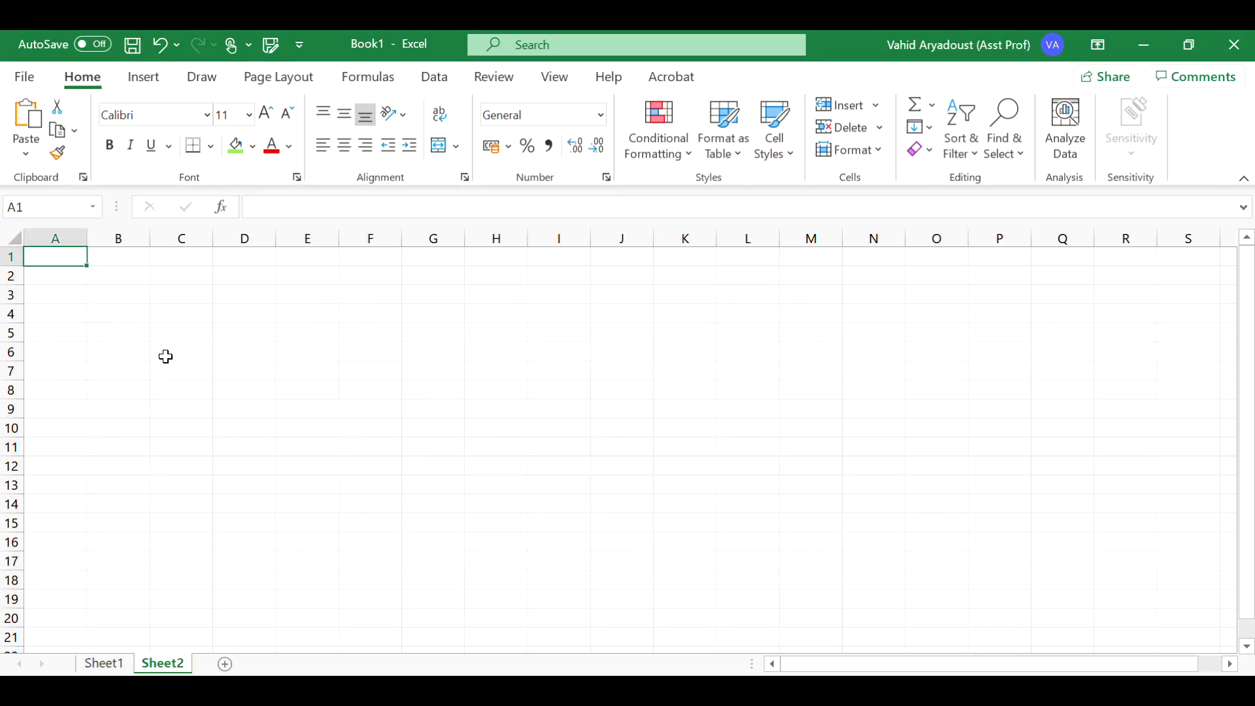
right_click(185, 267)
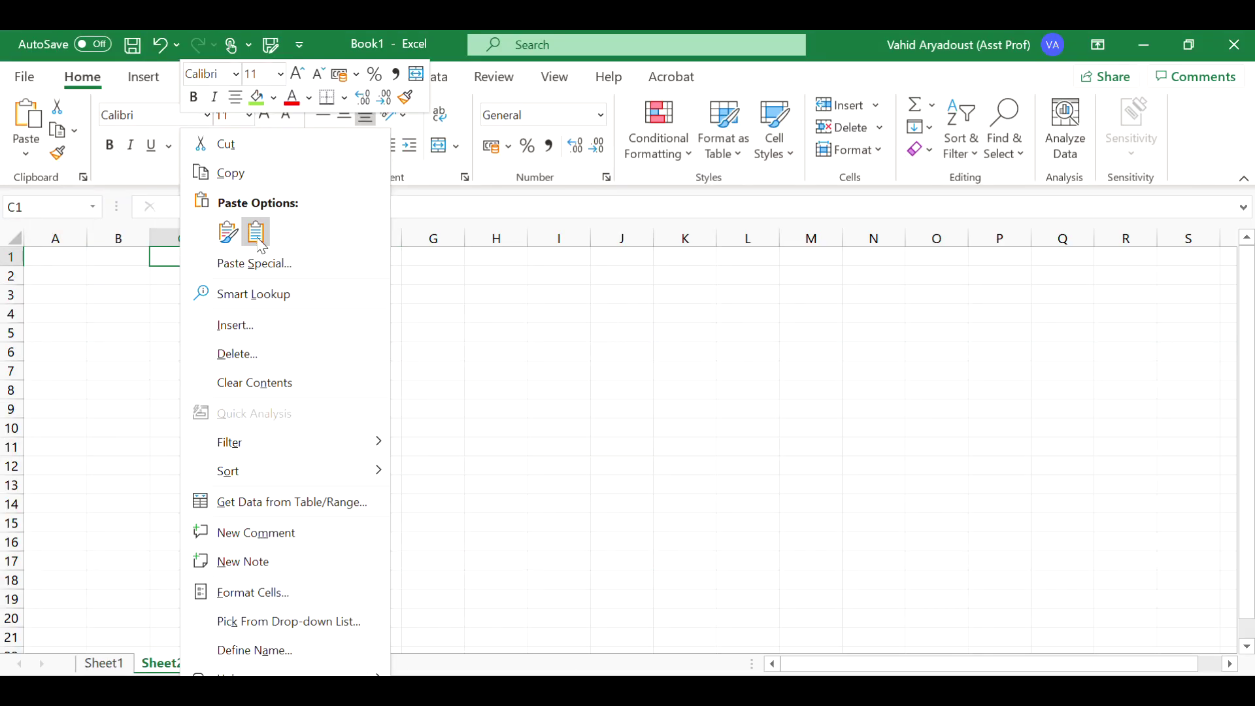
click(228, 232)
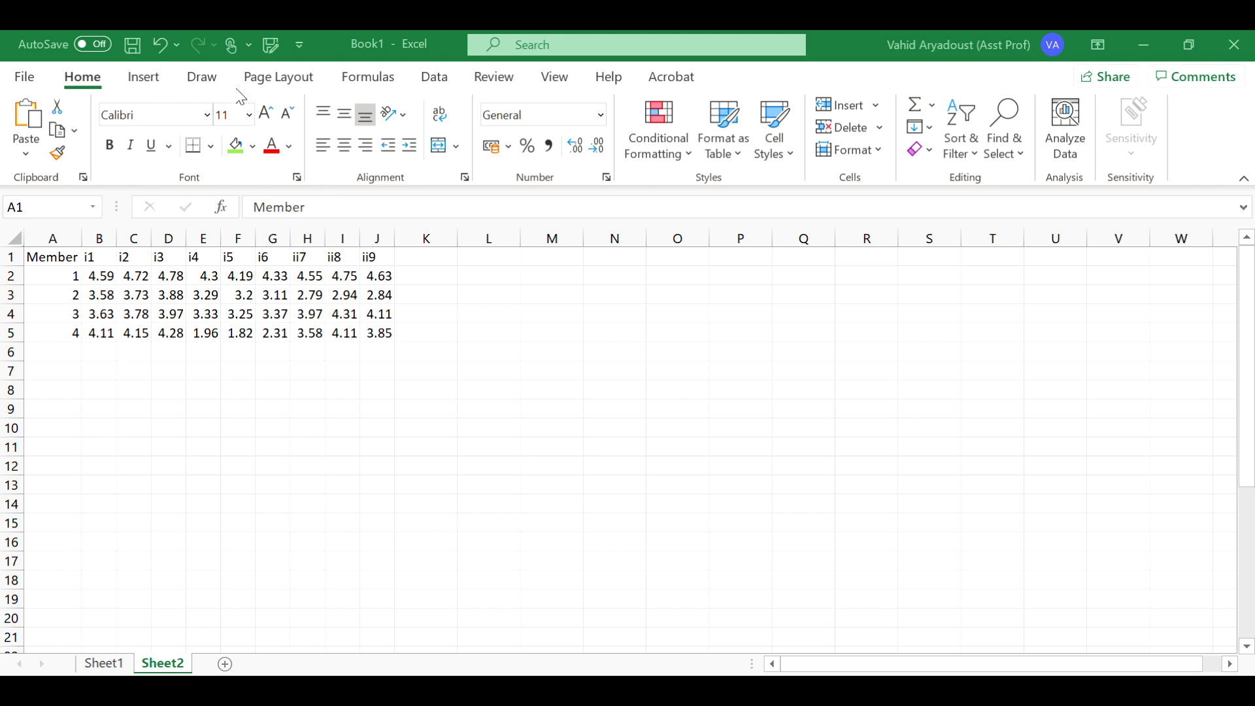
- Insert a scatter chart with straight lines and markers from the class means in A1:J5 and place it beside the data
key(ctrl+a)
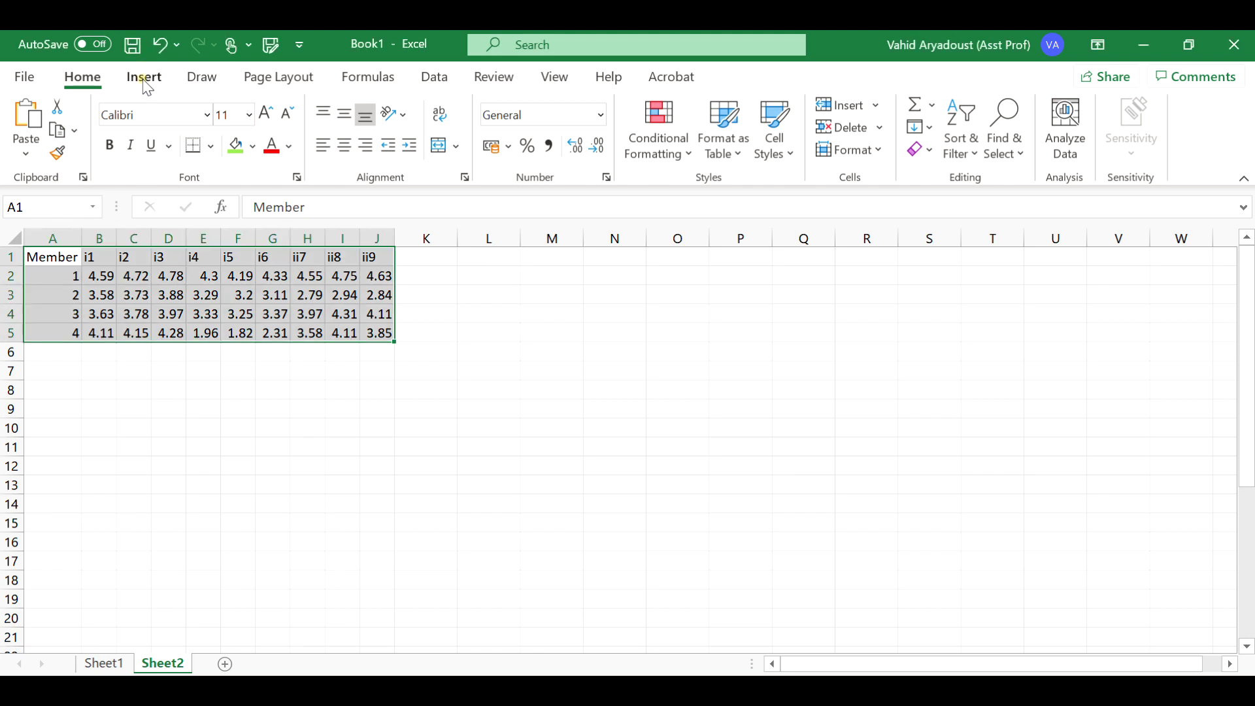
click(145, 82)
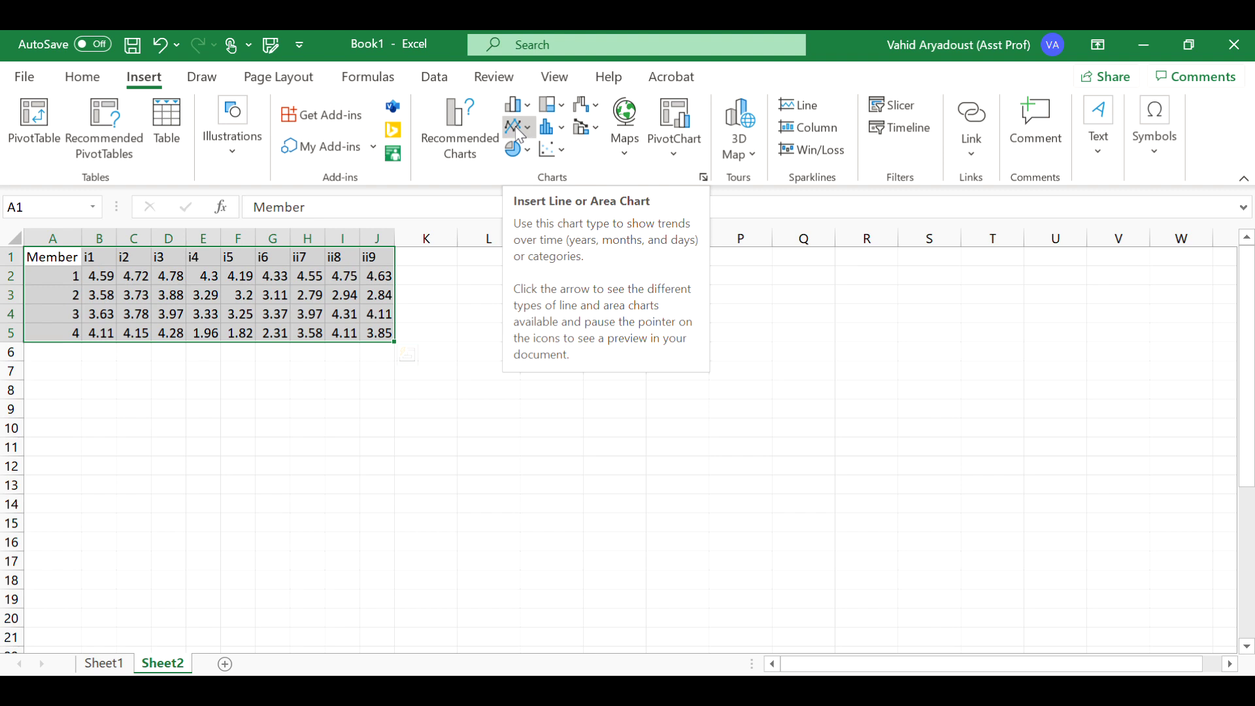
click(560, 152)
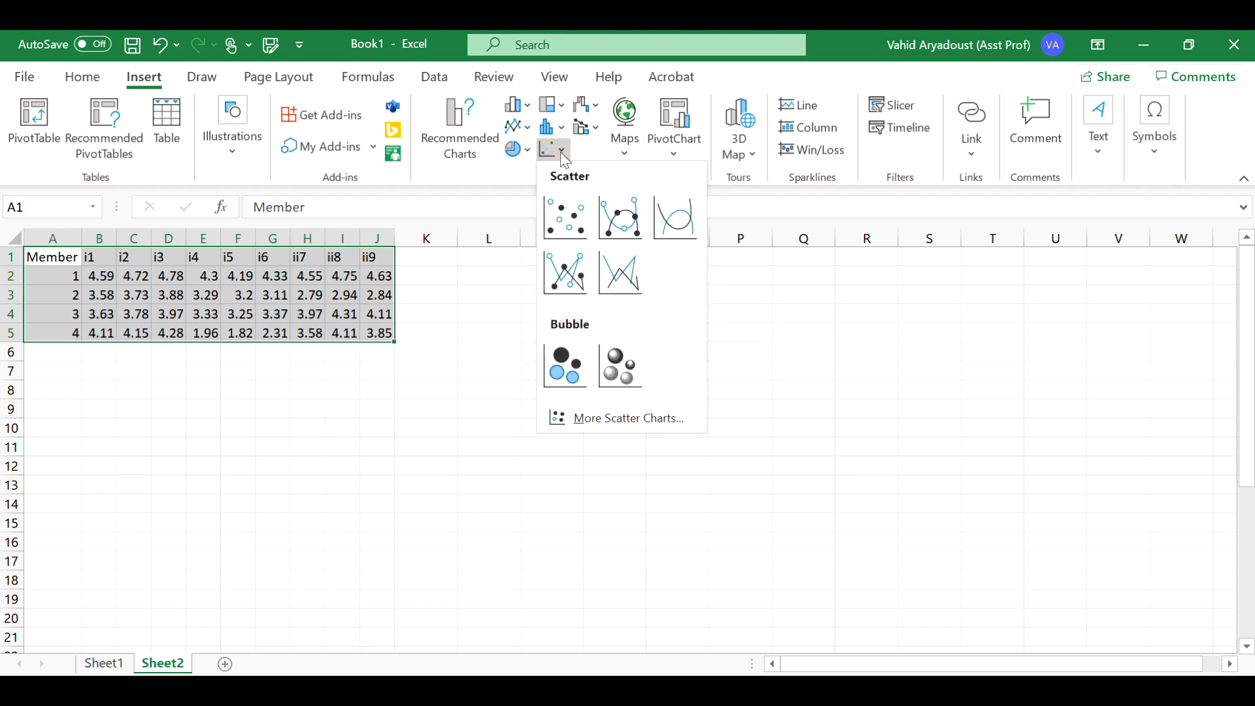
click(566, 278)
drag(690, 324, 729, 284)
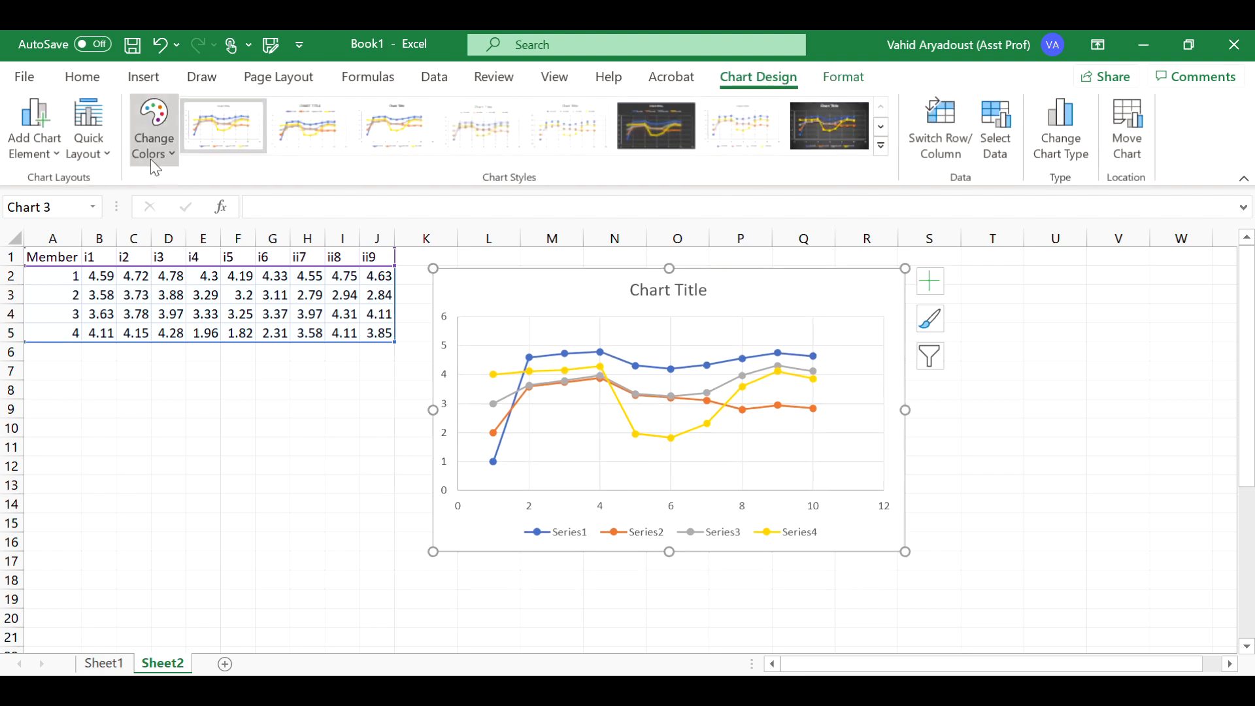
- Recolour the chart with the fourth Colorful palette, which starts with green, and delete the chart title
click(156, 157)
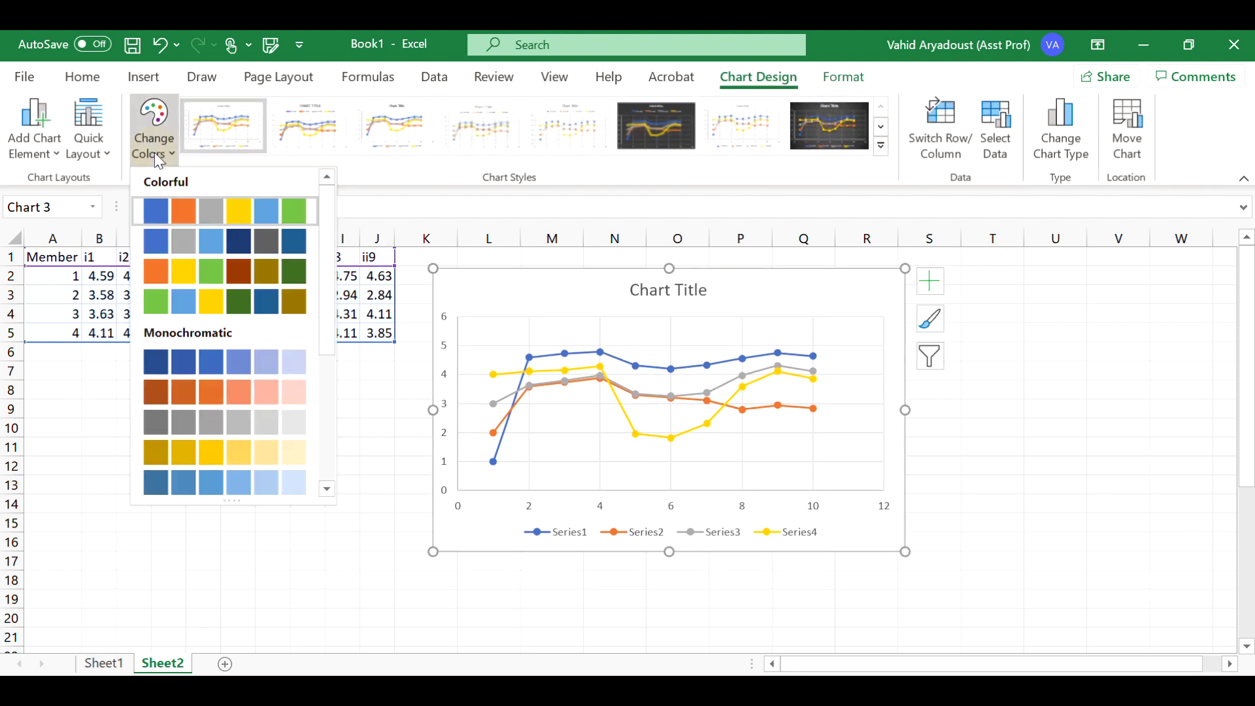
click(170, 310)
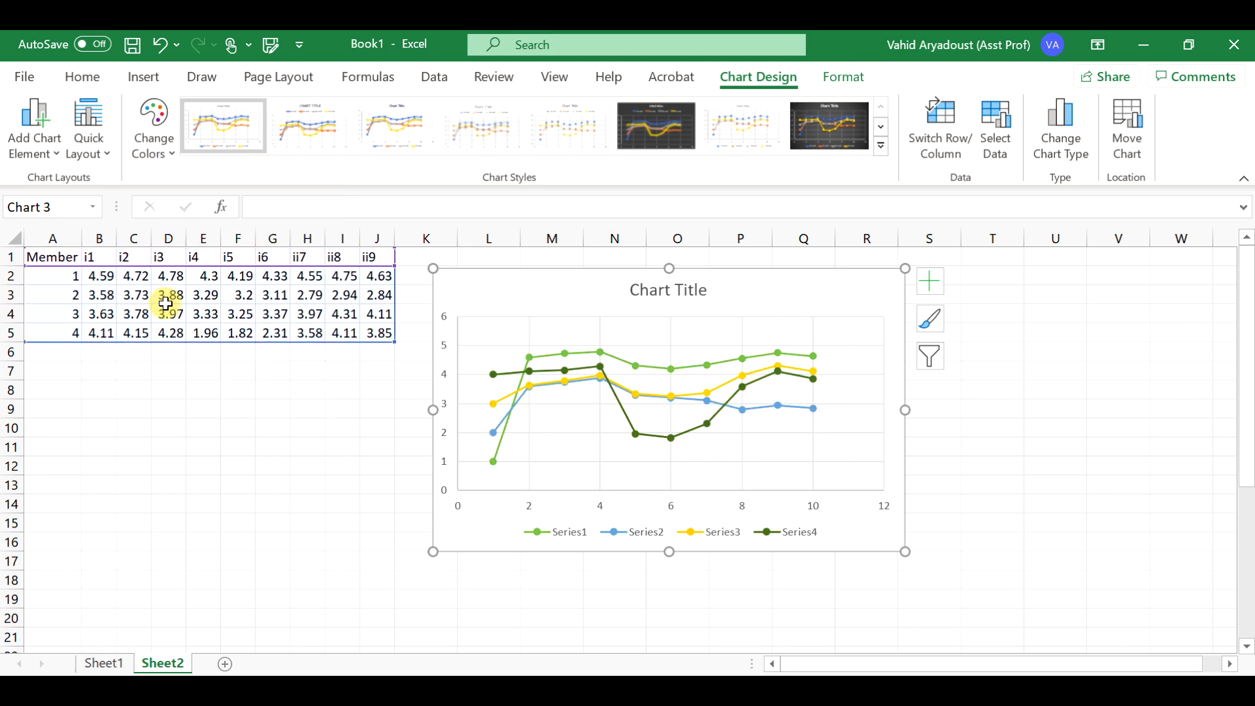
click(673, 292)
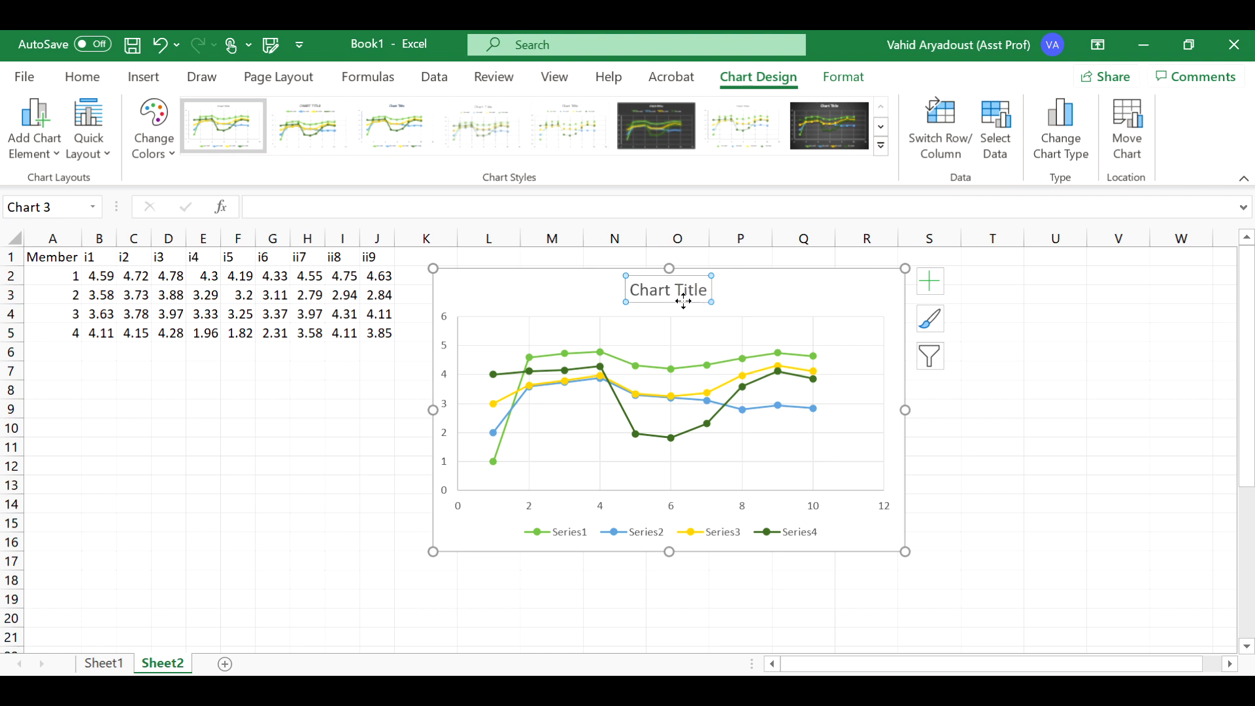
key(Delete)
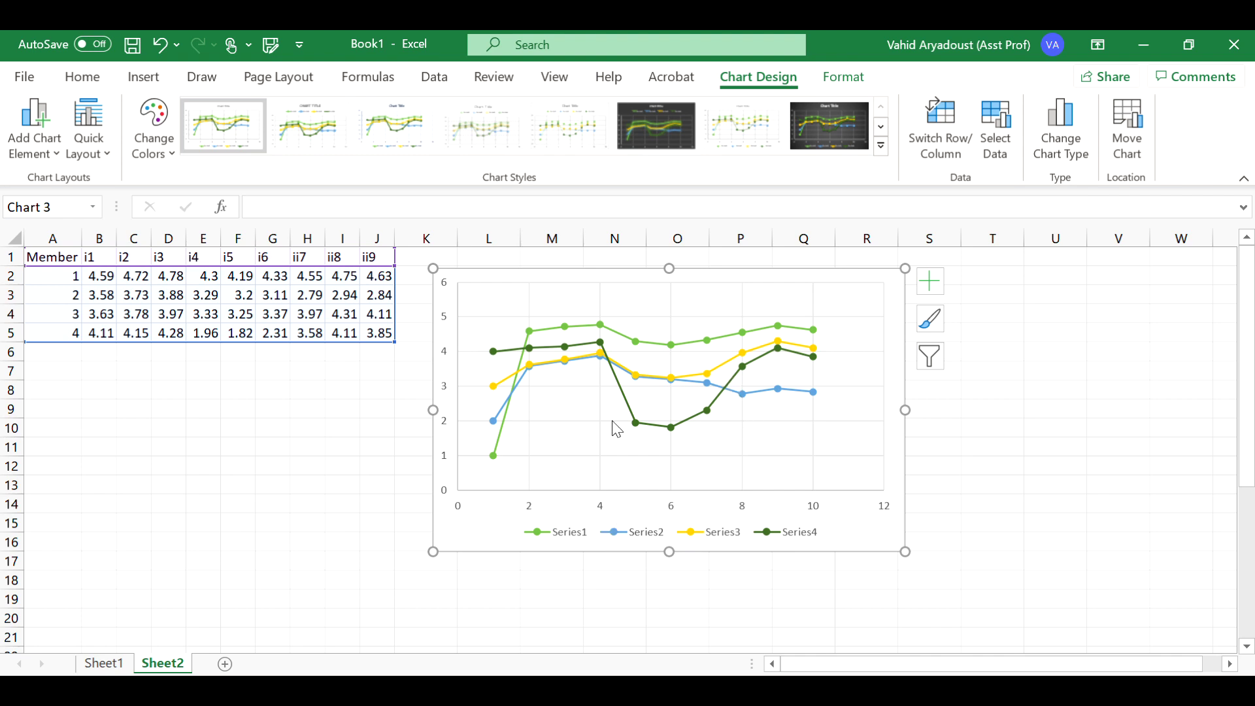
click(572, 537)
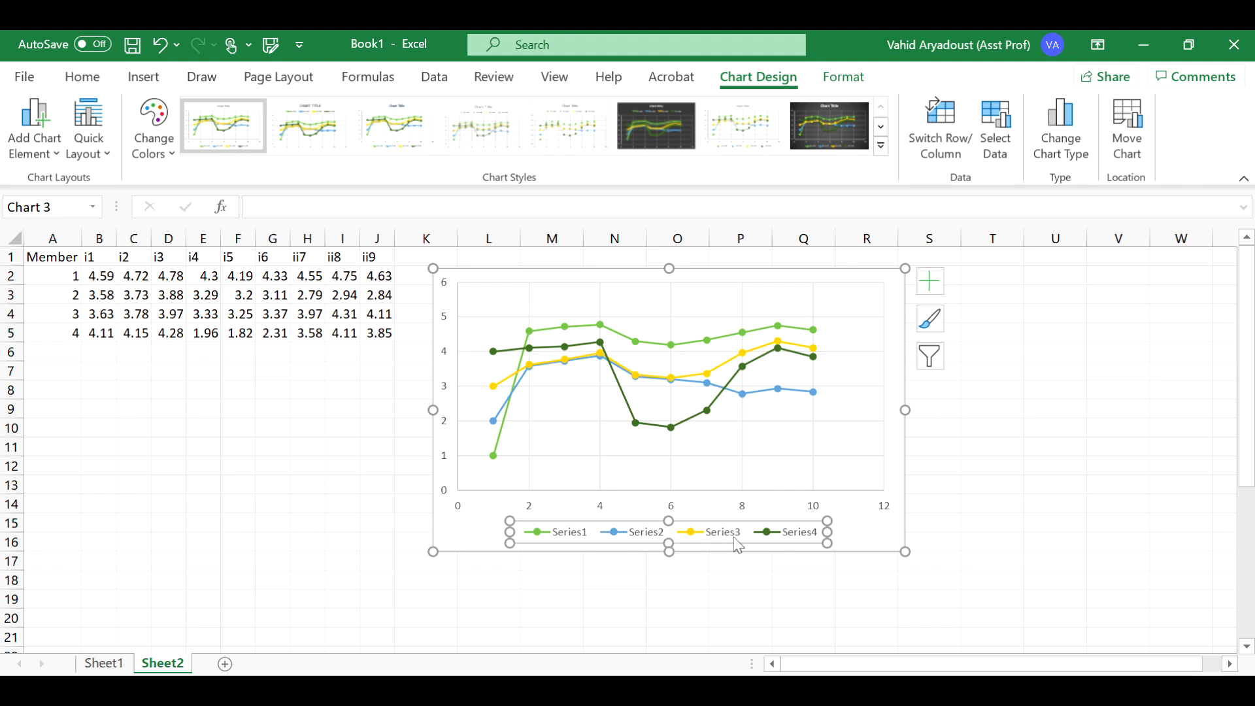
drag(747, 273, 762, 267)
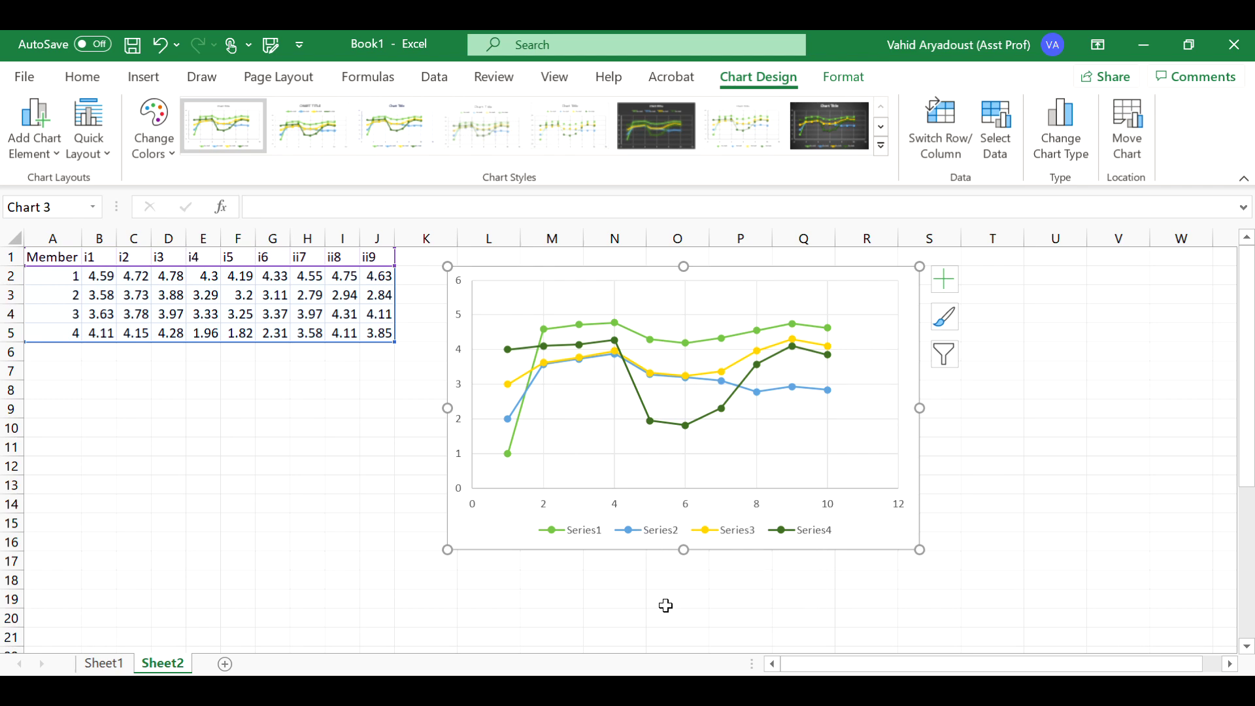
- Switch to jamovi and add box plots with violin, jittered data and mean to the Descriptives analysis split by Member
key(alt+Tab)
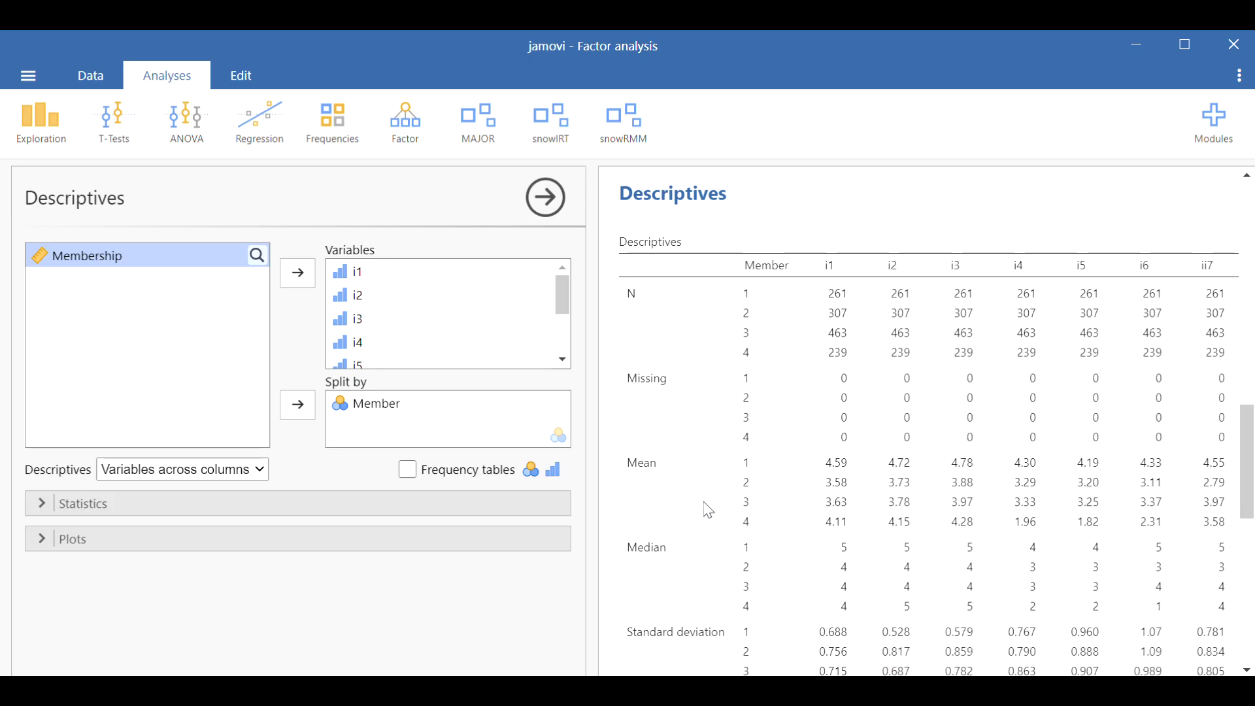
scroll(812, 335, down, 3)
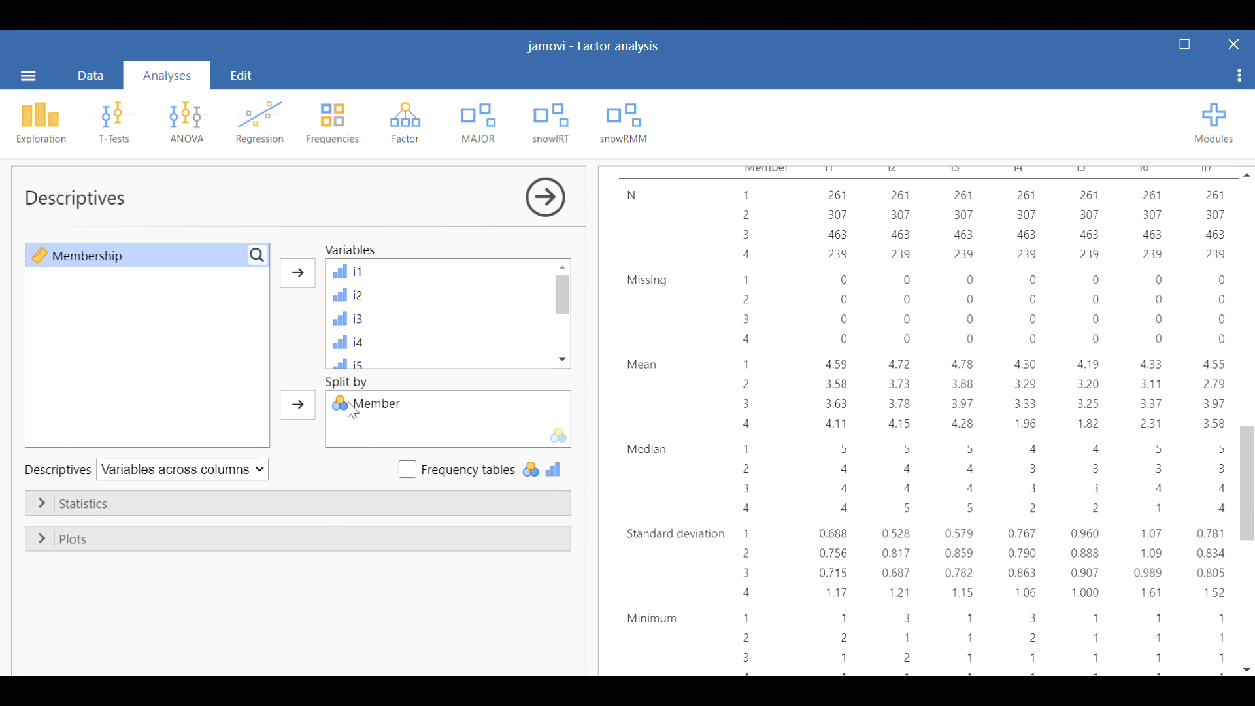
click(306, 503)
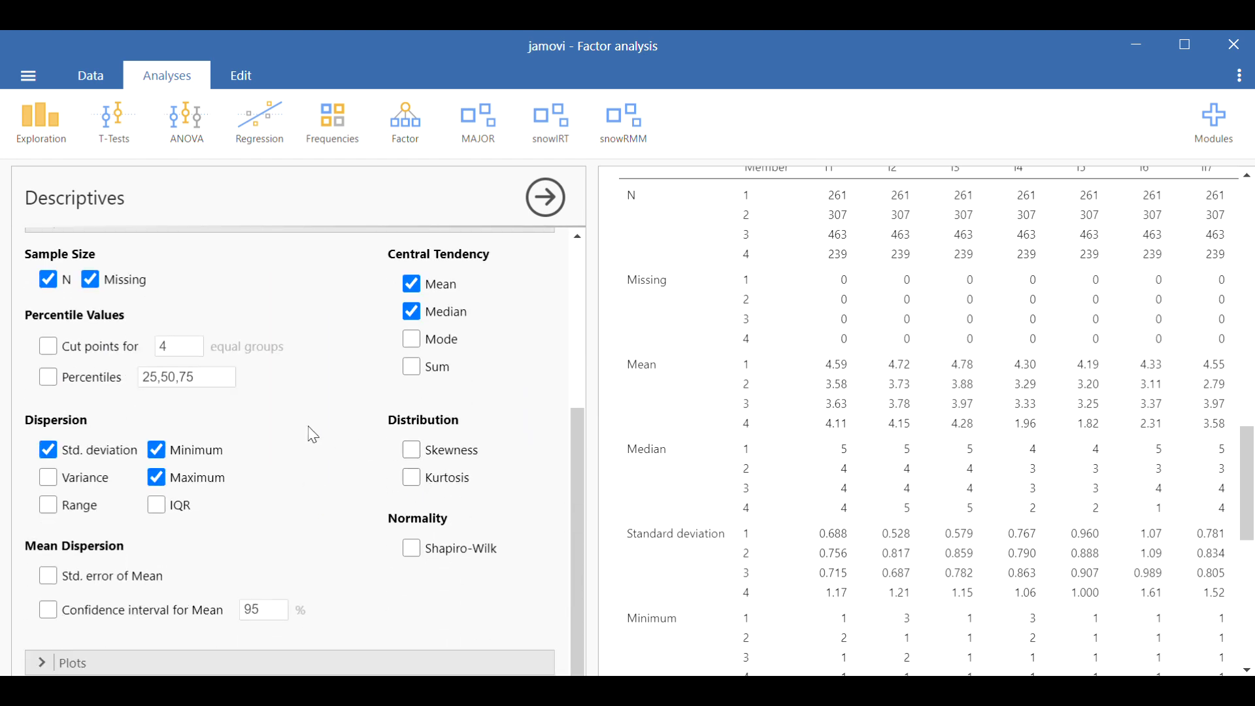
scroll(398, 300, up, 2)
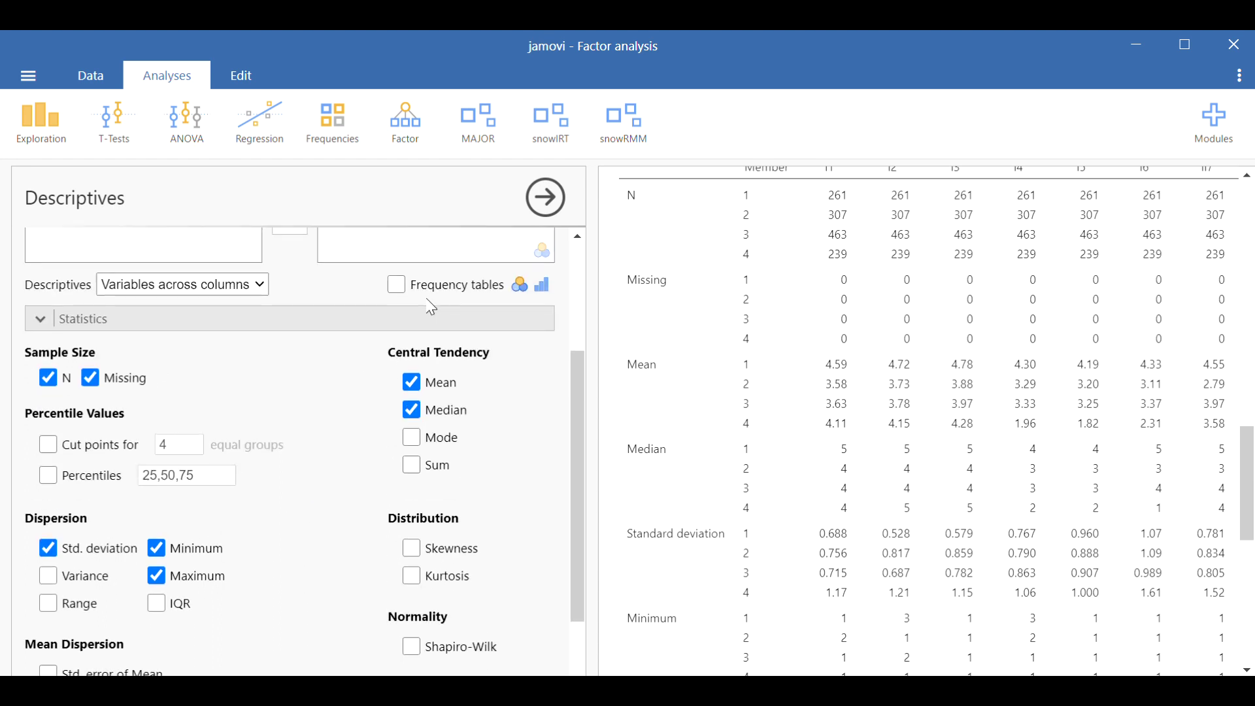
click(317, 328)
click(252, 546)
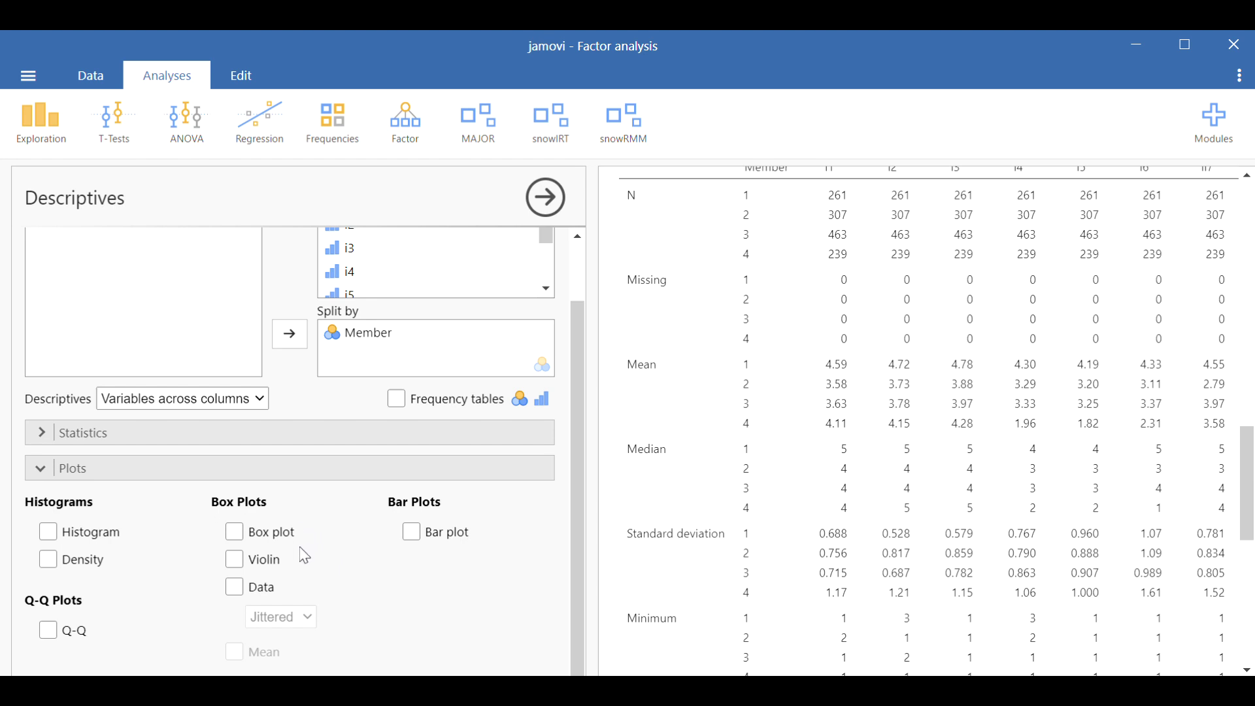
click(235, 532)
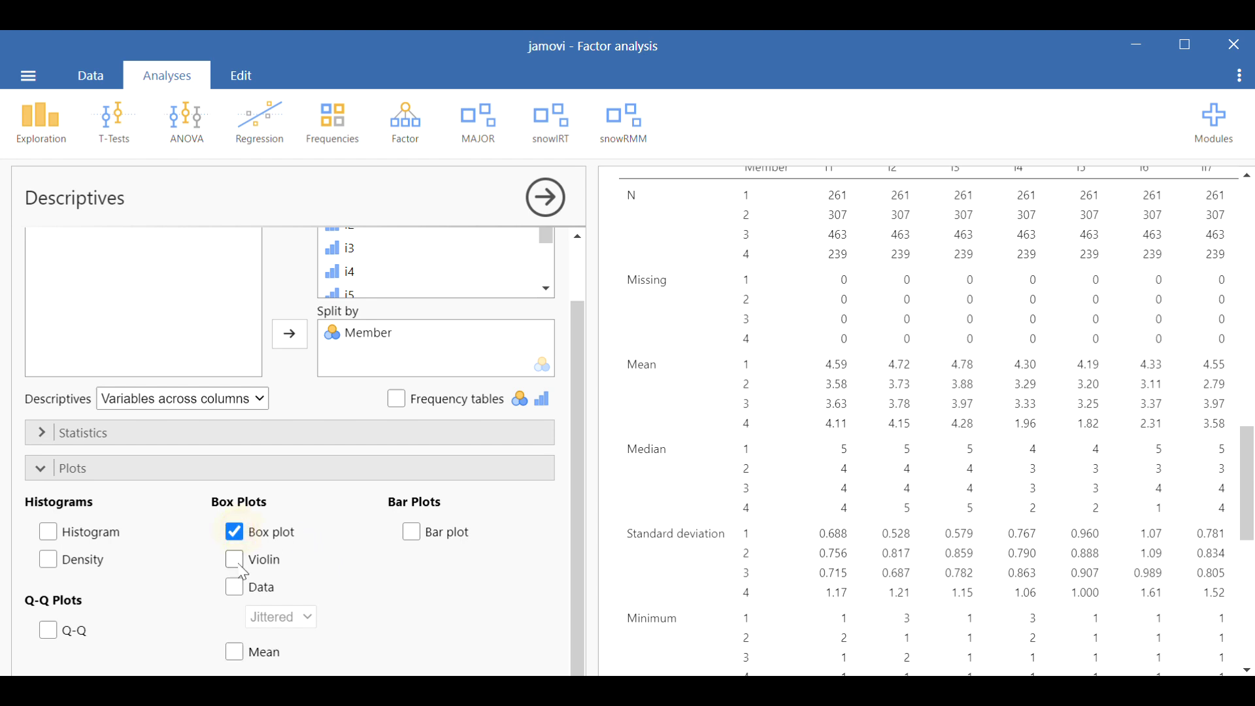
click(234, 560)
click(235, 587)
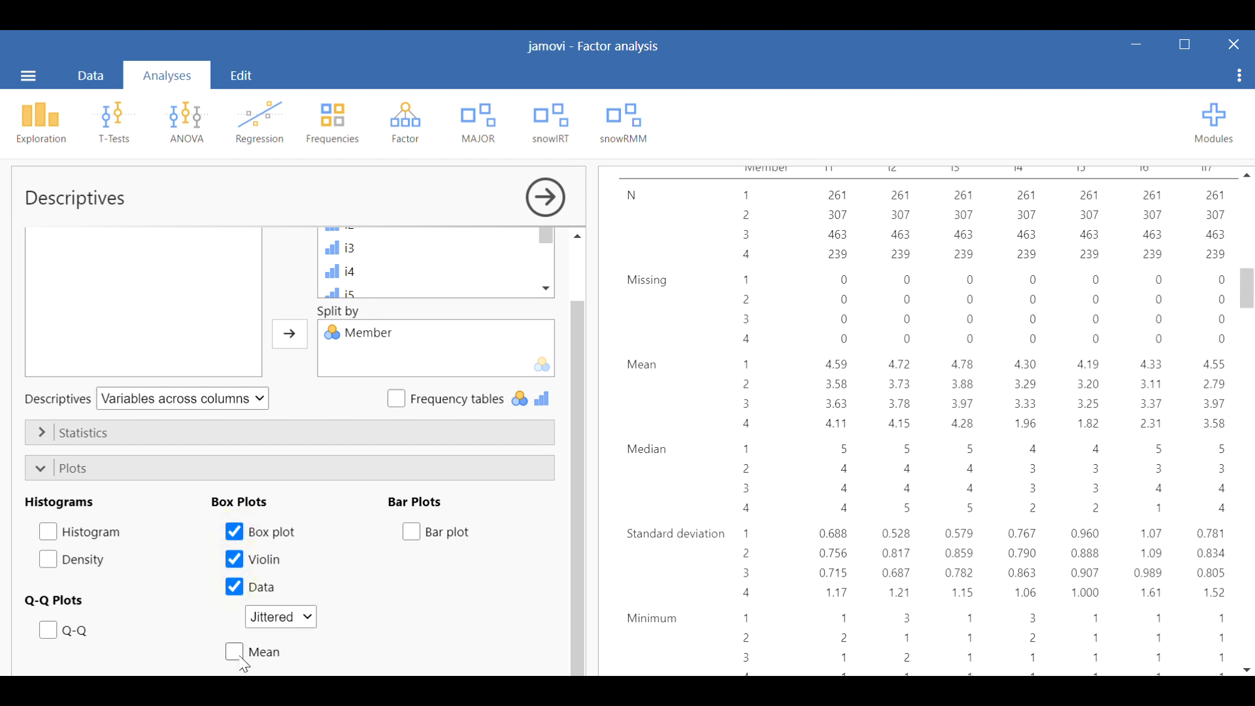
click(237, 653)
- Examine the box plots of items i1 to i4 to compare their distributions across the Member classes
scroll(748, 504, down, 8)
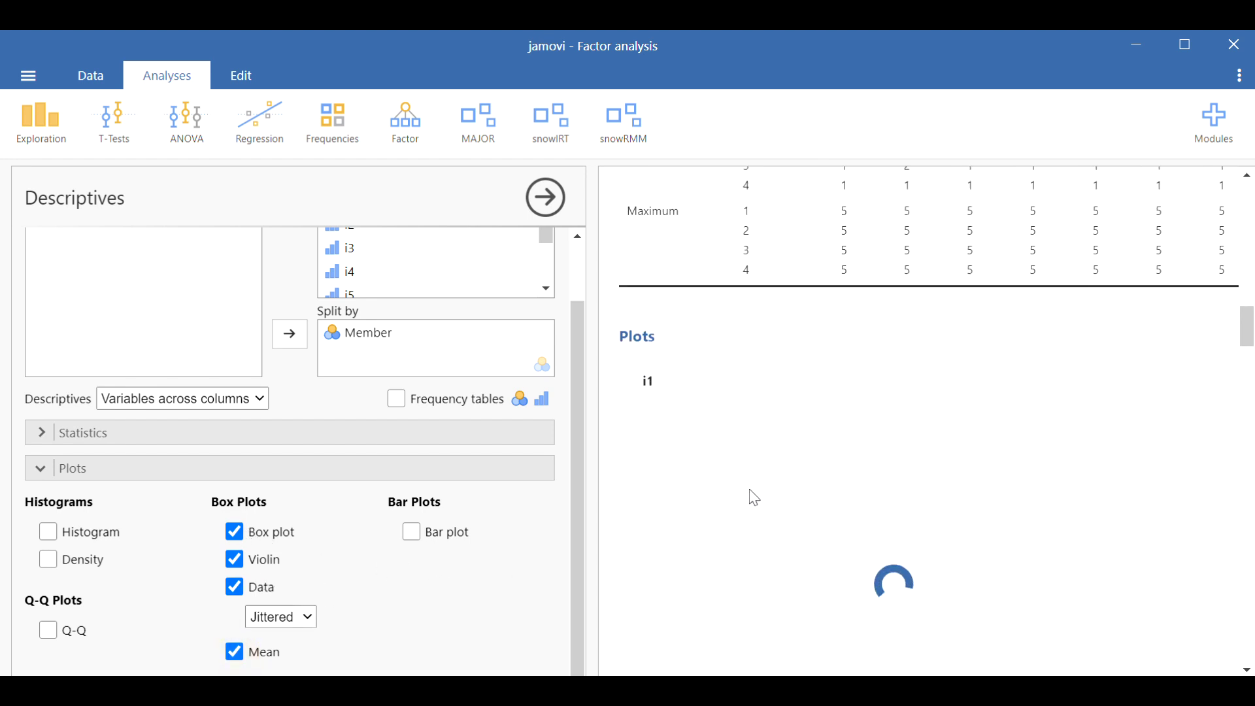
scroll(752, 498, down, 2)
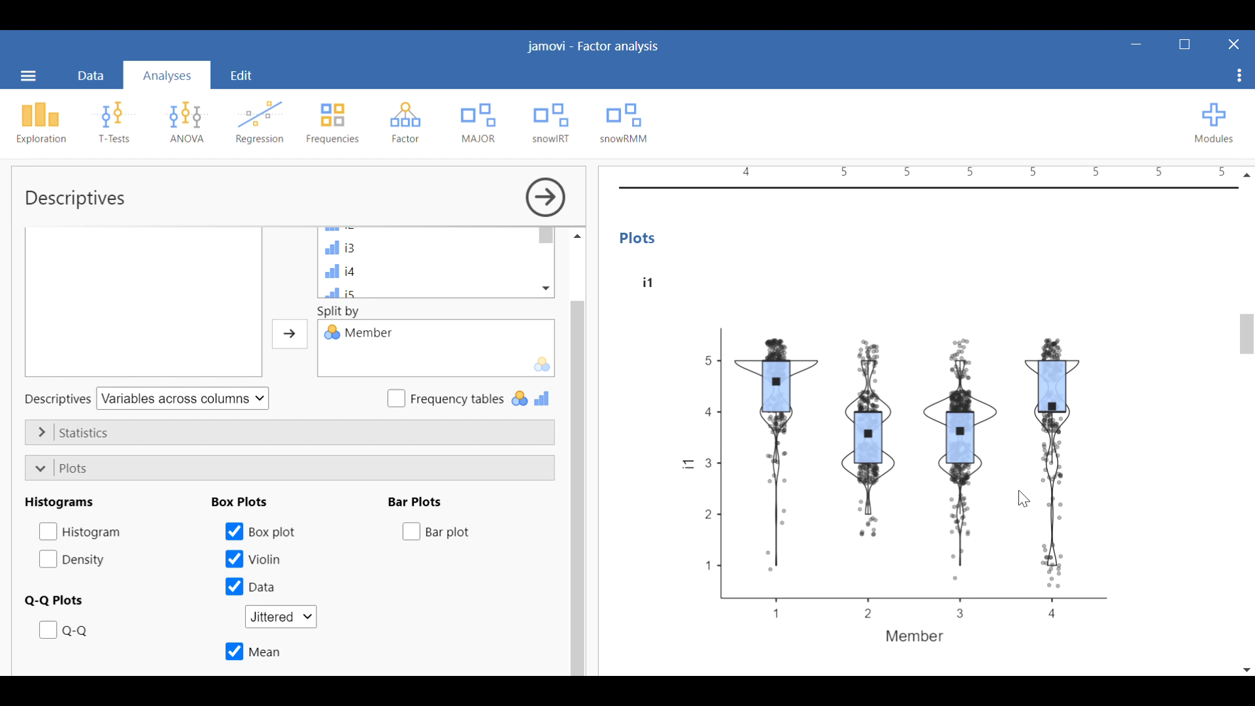
scroll(991, 440, down, 8)
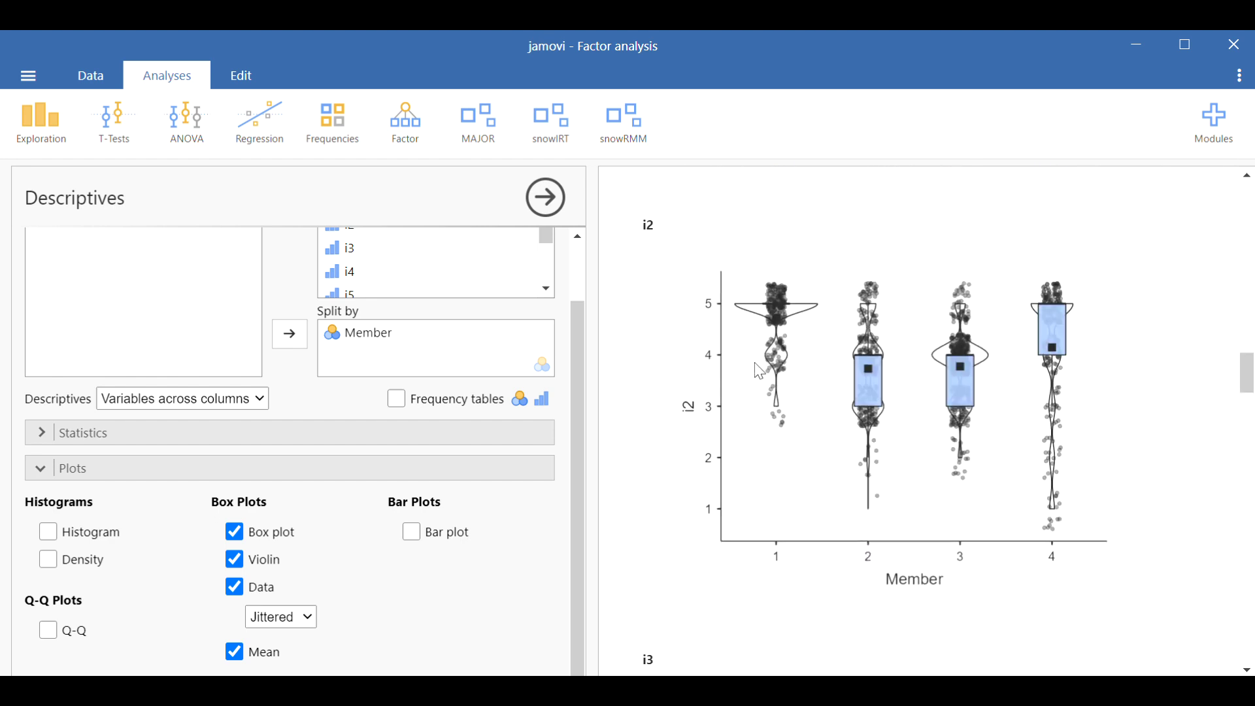
scroll(1013, 405, down, 6)
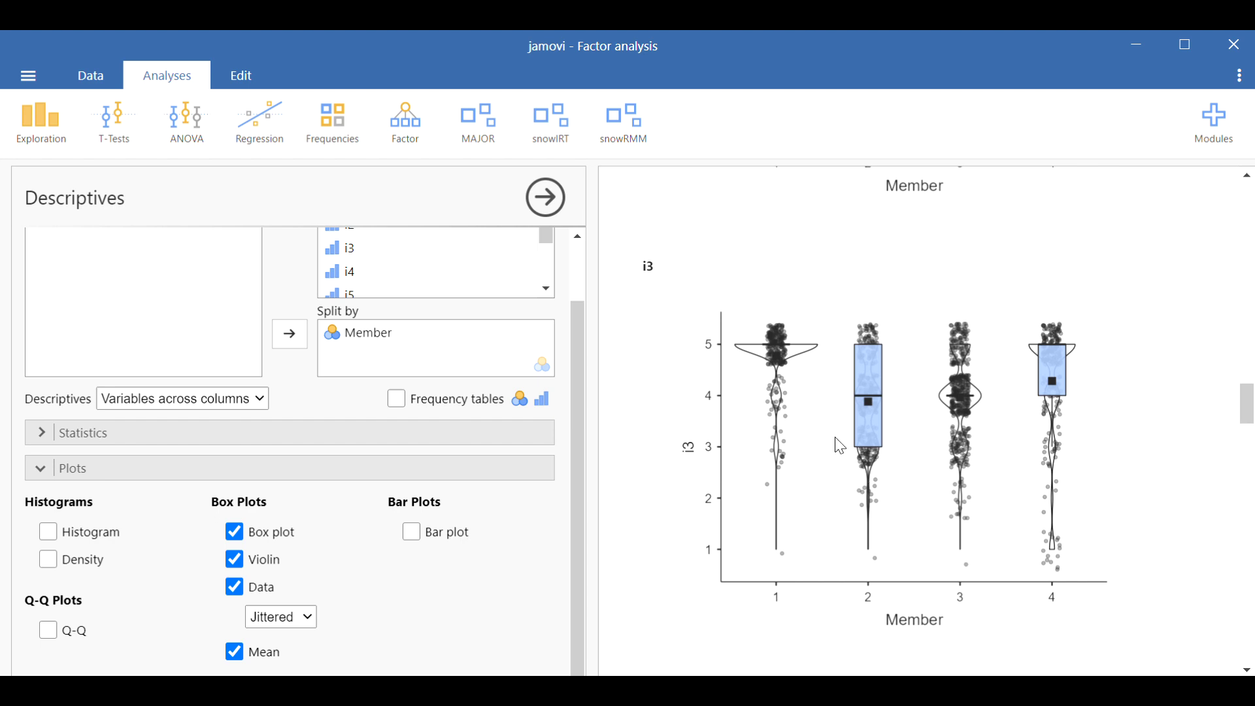
scroll(840, 446, down, 7)
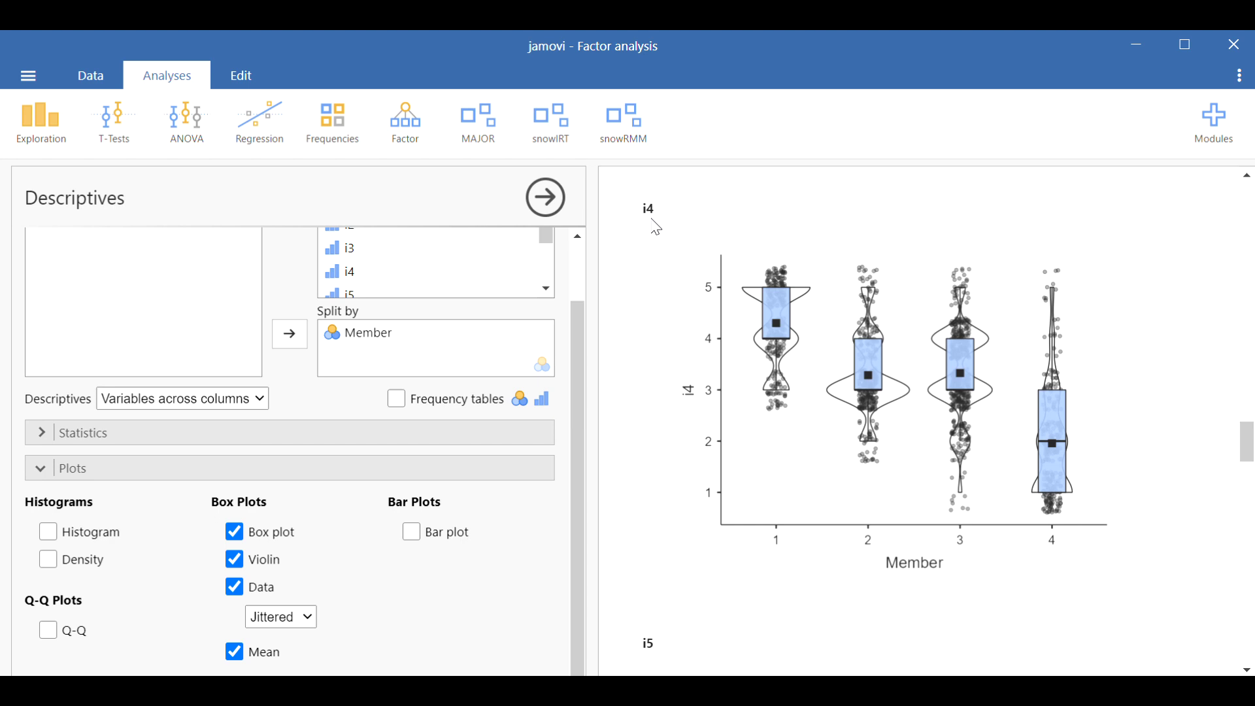
- Create a One-Way ANOVA with items i1 through ii9 as dependent variables and Member as the grouping variable
click(194, 138)
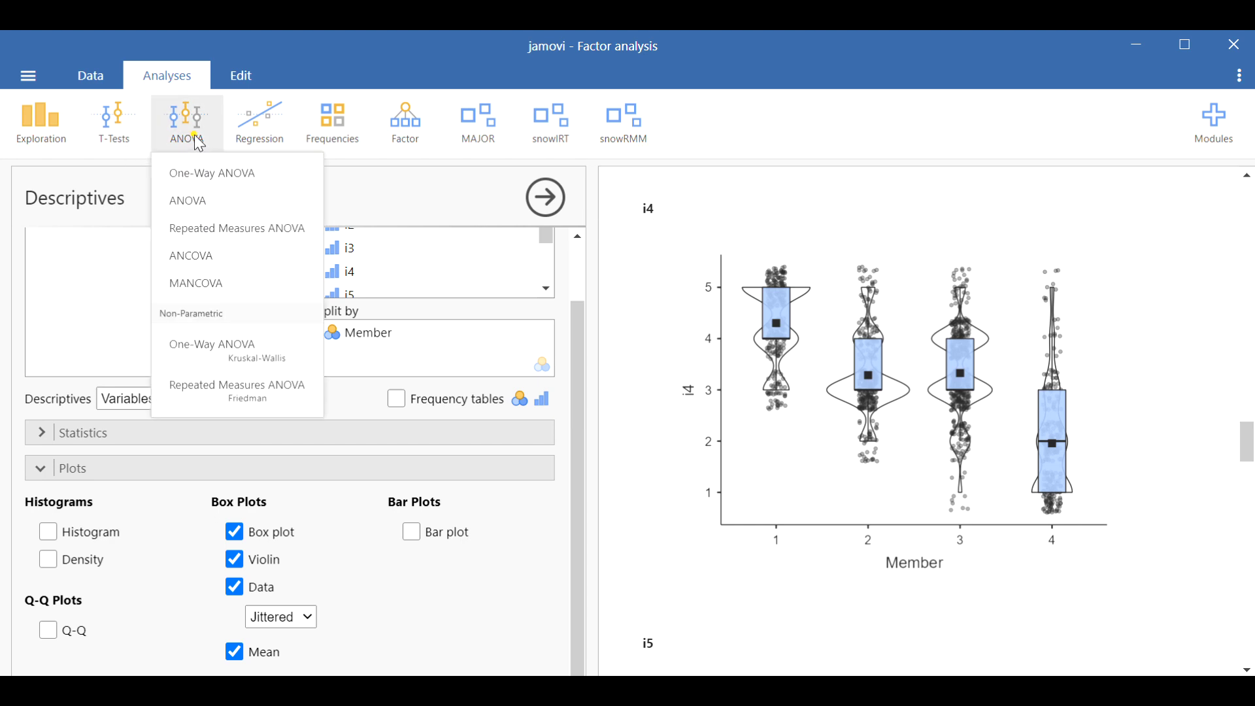
click(189, 176)
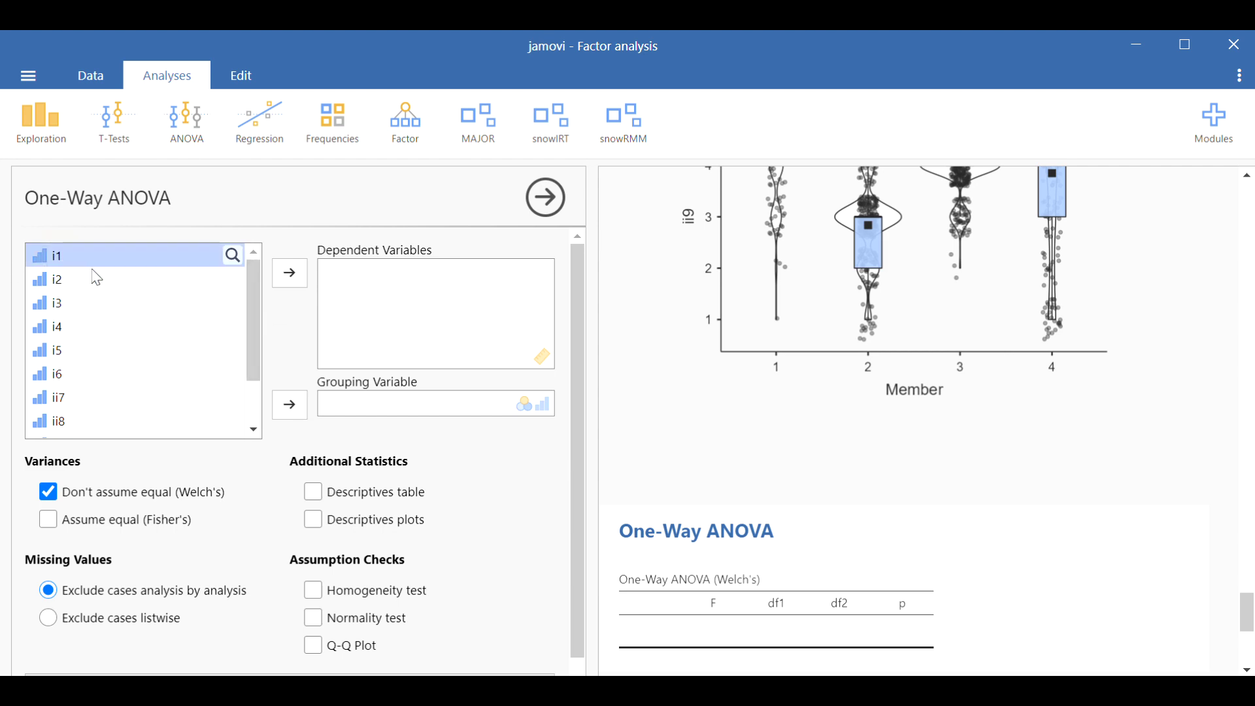
scroll(96, 275, down, 3)
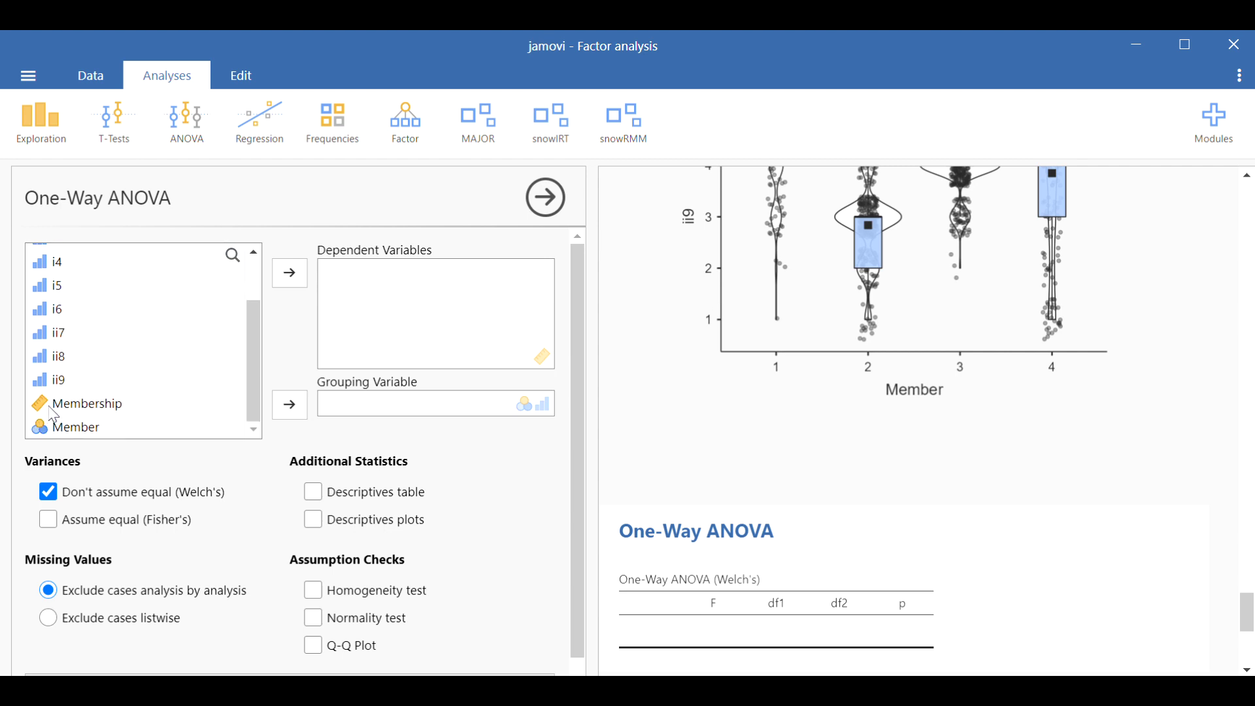
shift+click(53, 381)
click(289, 273)
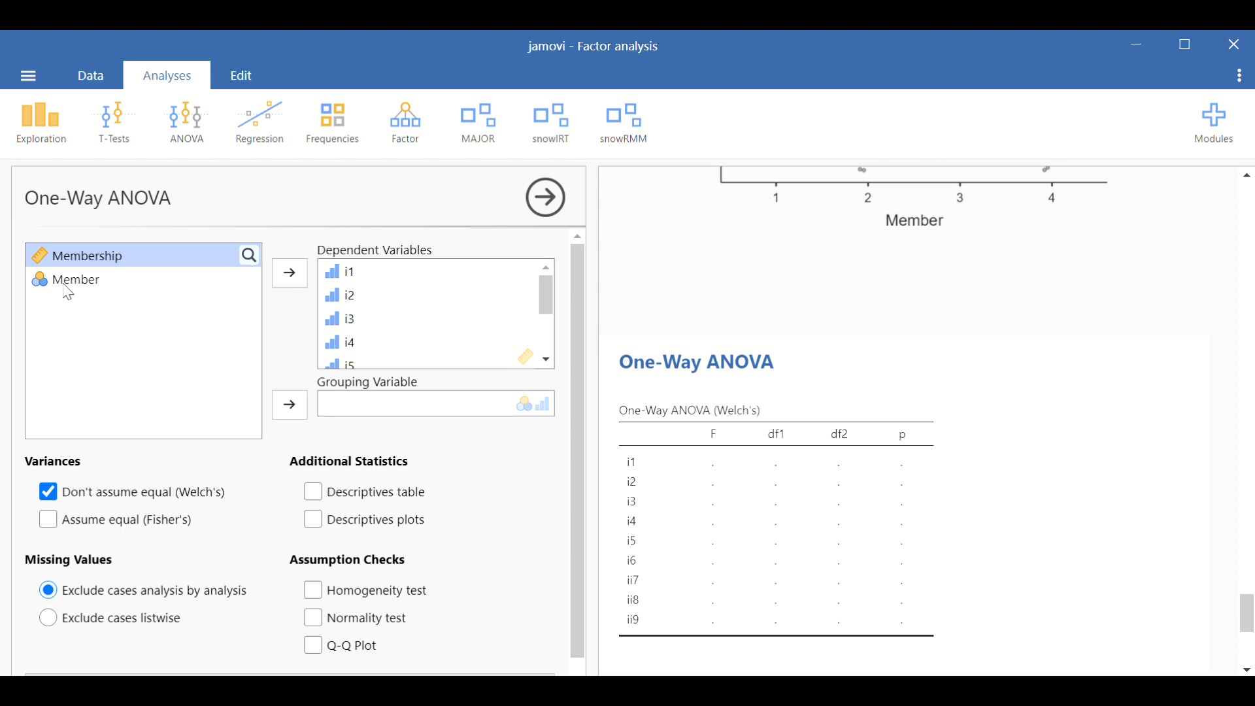
click(68, 282)
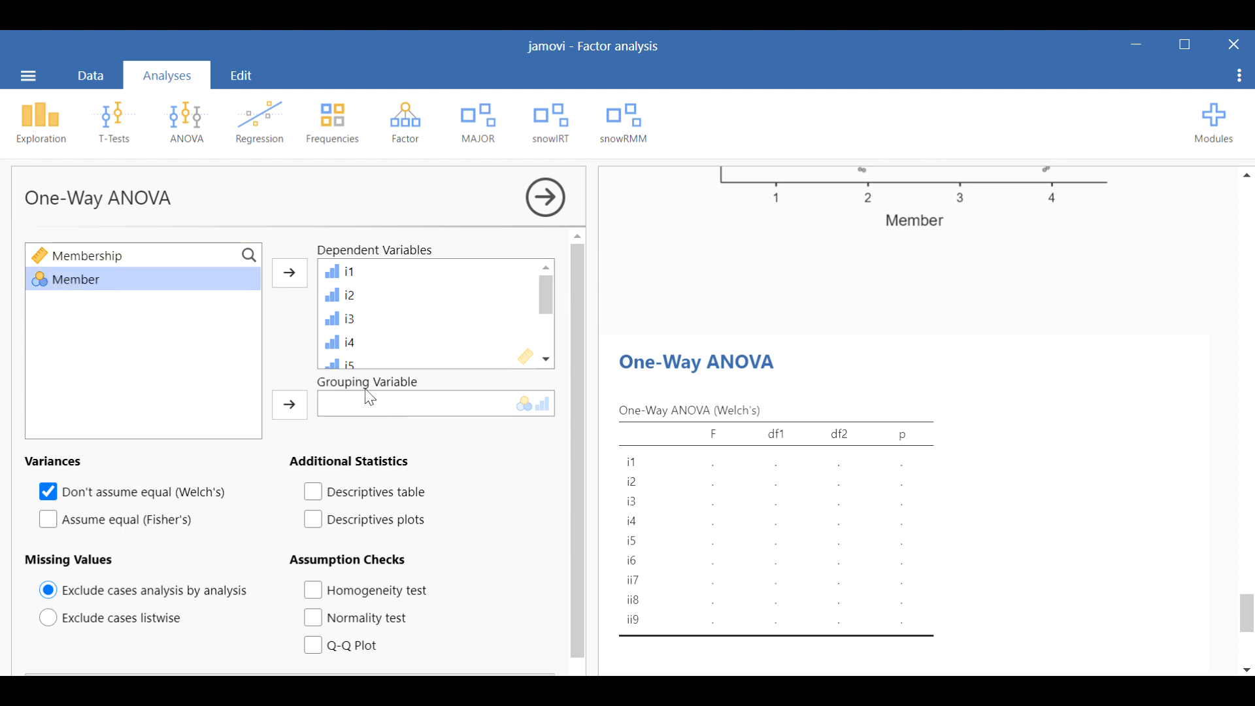
click(288, 404)
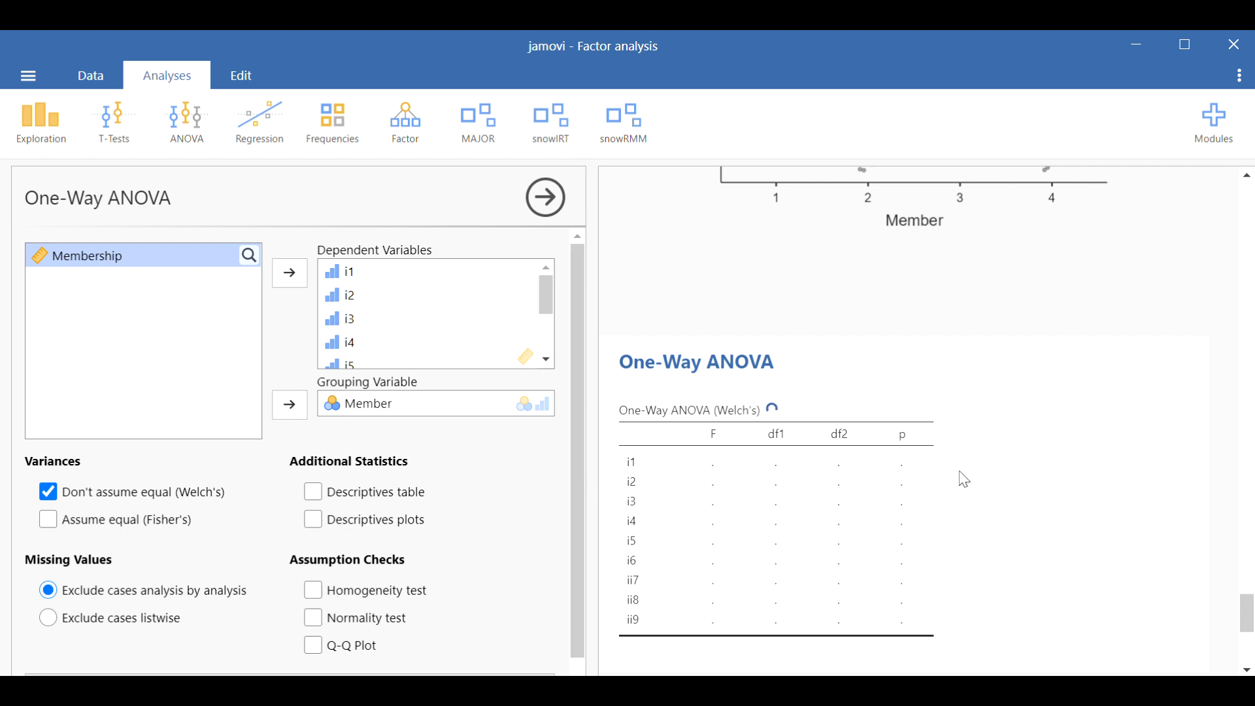
scroll(1038, 450, down, 1)
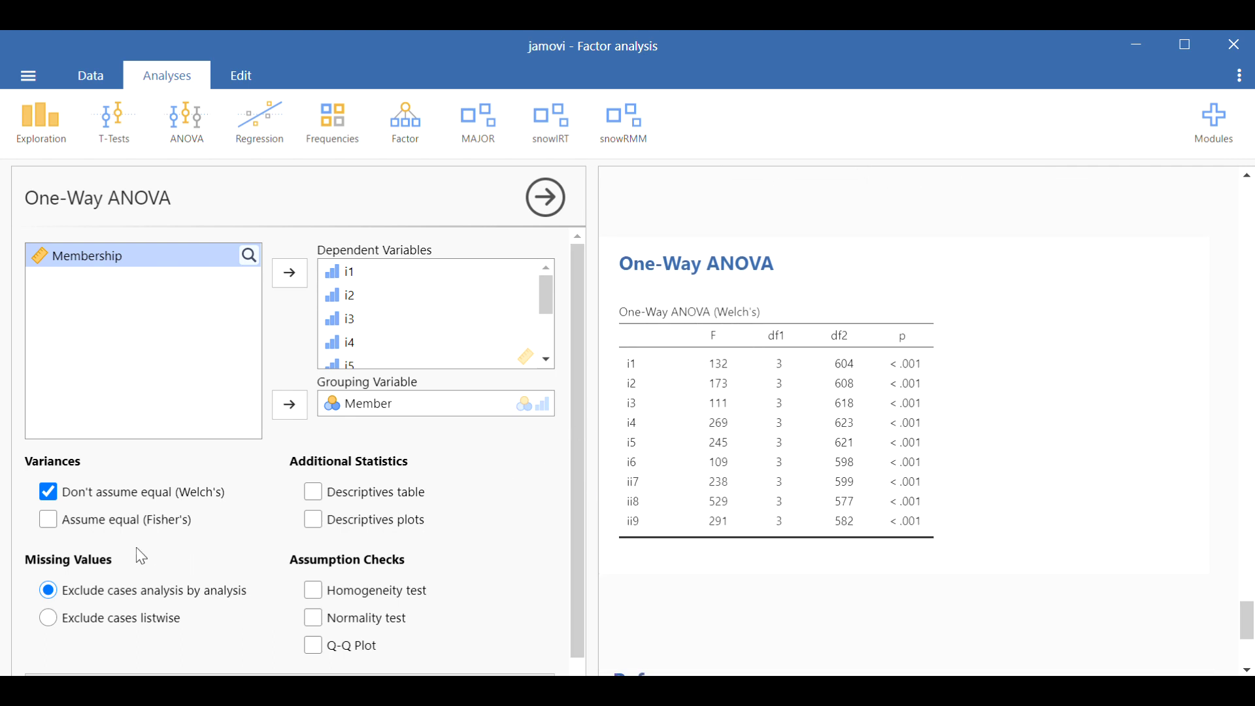
- Add Fisher's equal-variances test, the homogeneity test and the normality test to the One-Way ANOVA
click(48, 521)
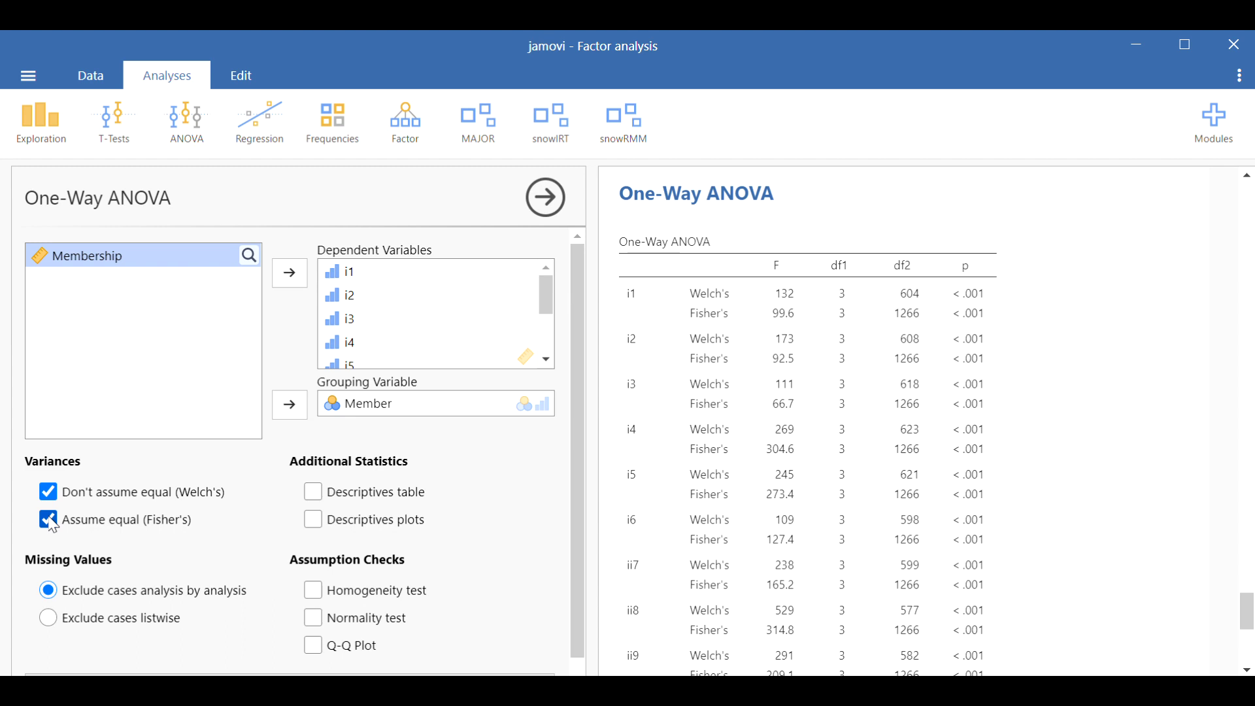
click(313, 591)
click(313, 619)
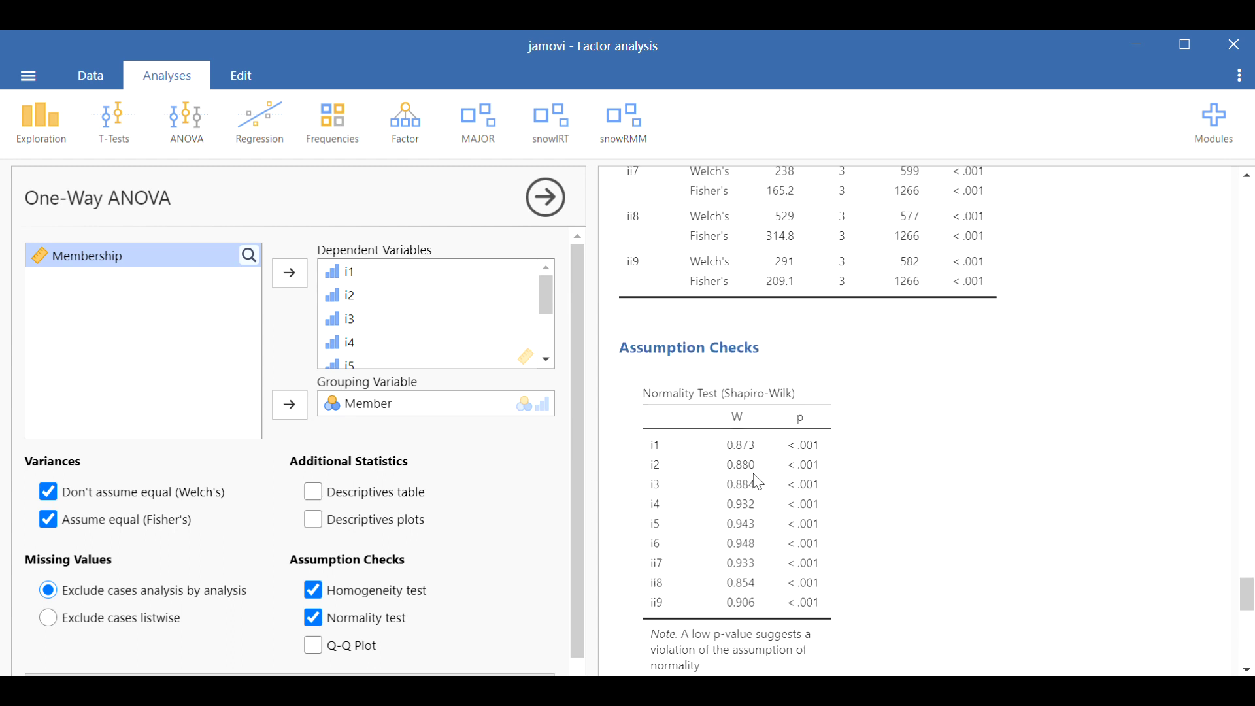
- Compare the Welch's and Fisher's F statistics and p-values for every item in the One-Way ANOVA table
scroll(758, 482, up, 5)
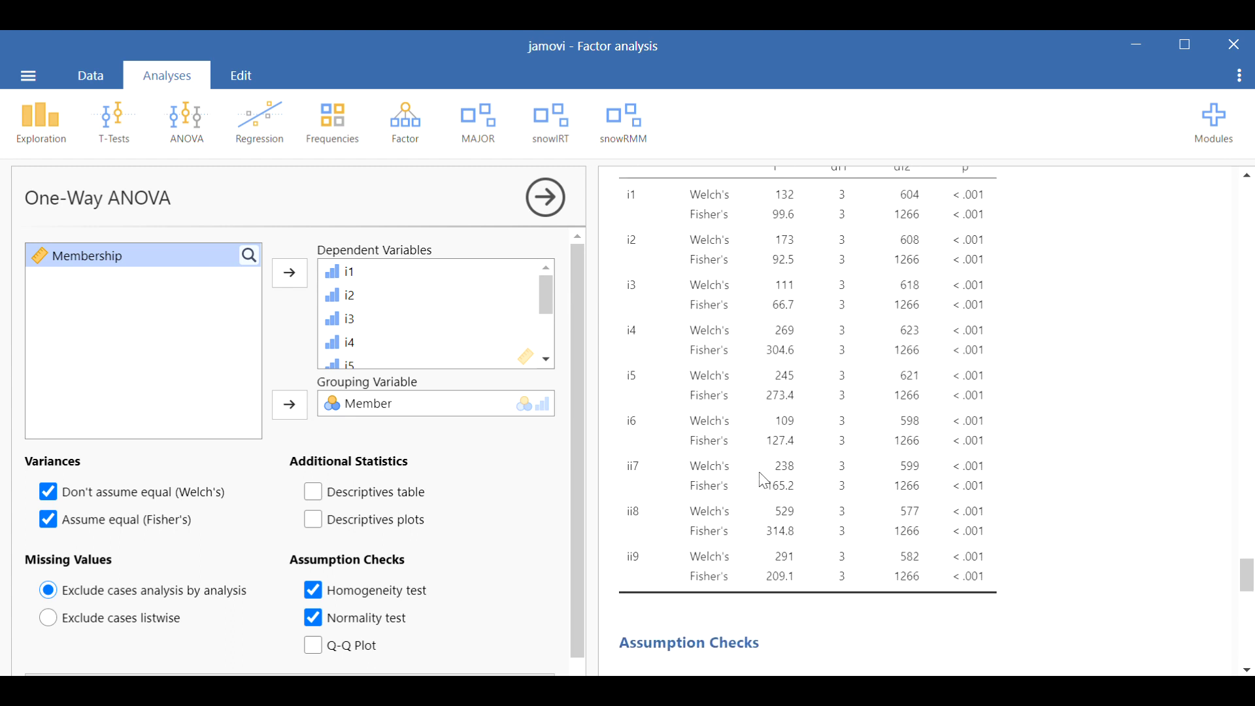
scroll(763, 481, up, 1)
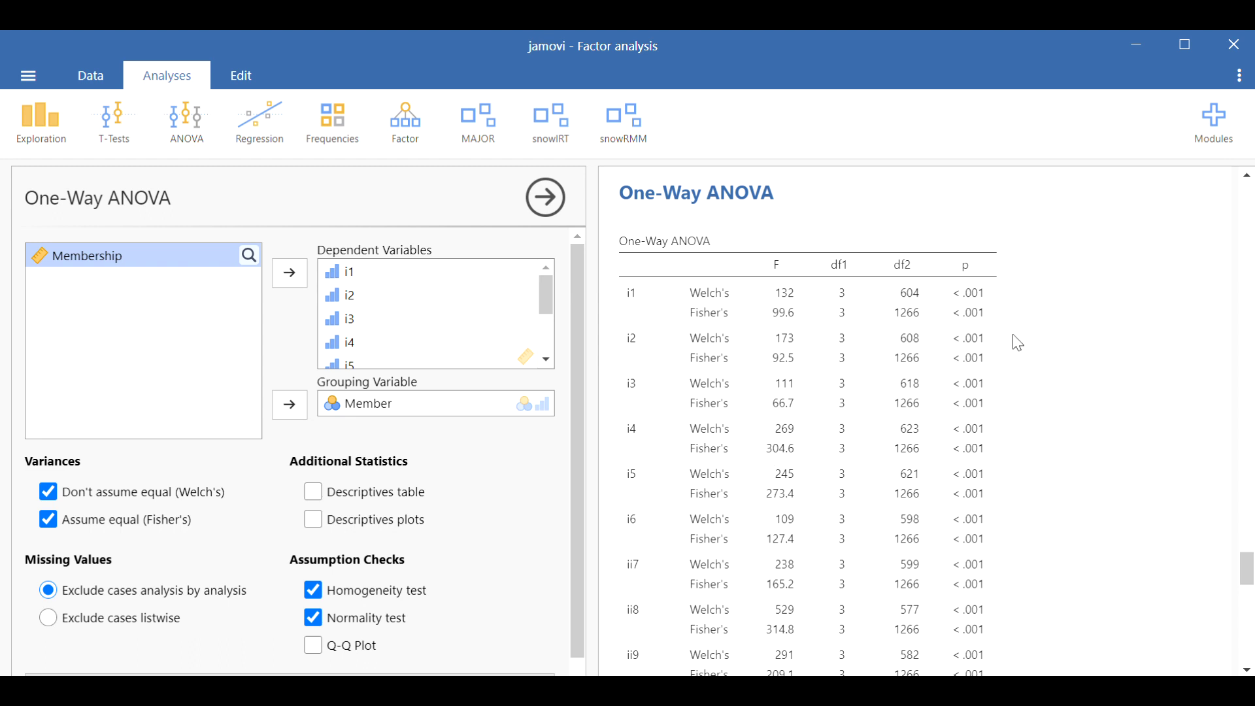
scroll(1017, 343, down, 2)
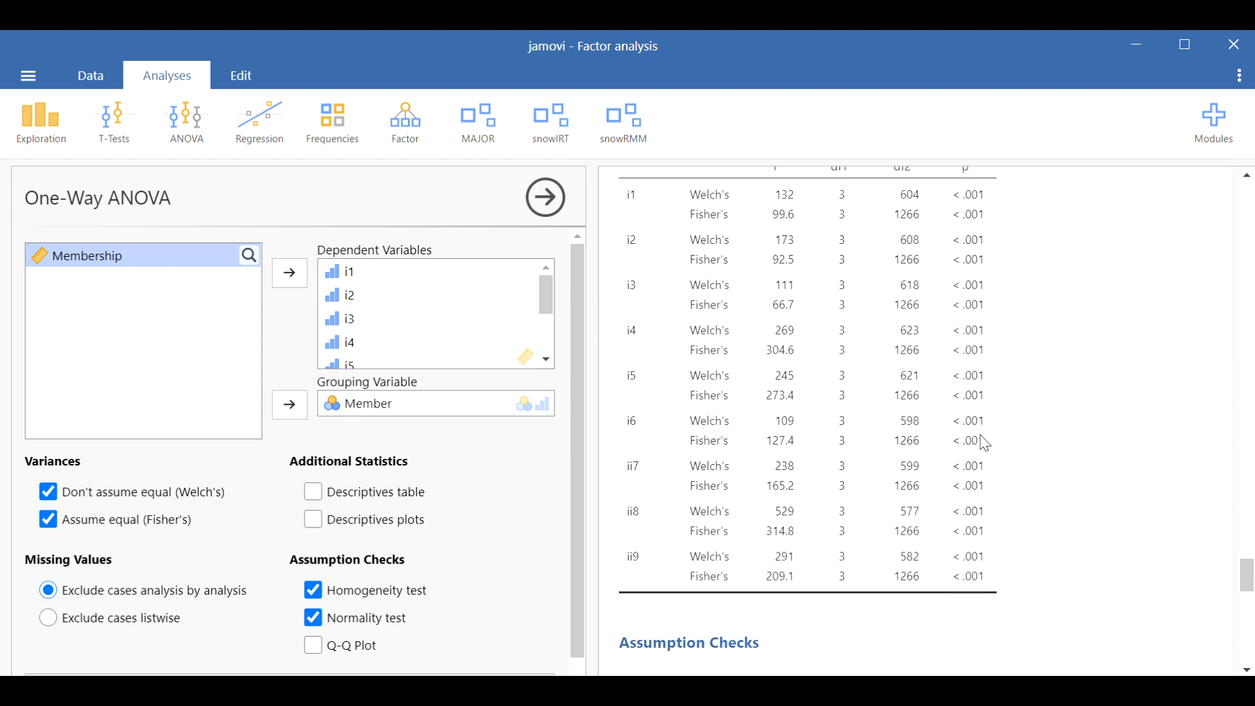
scroll(985, 443, up, 2)
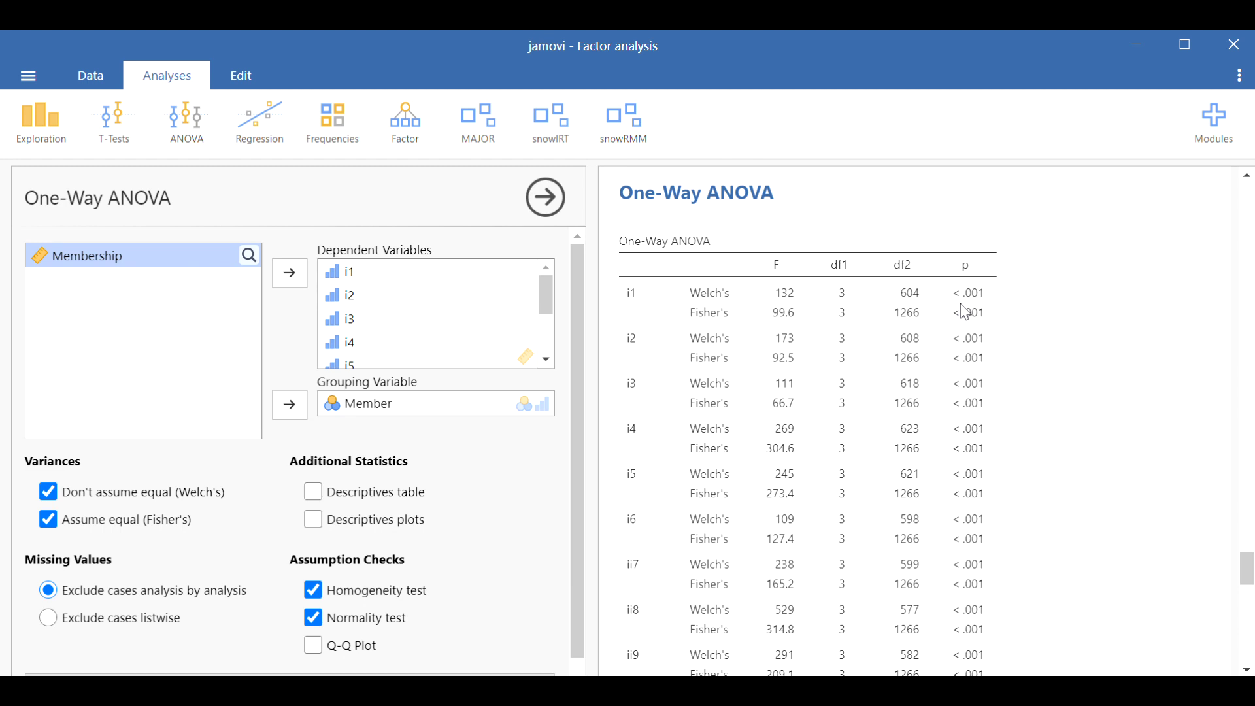
scroll(967, 315, down, 2)
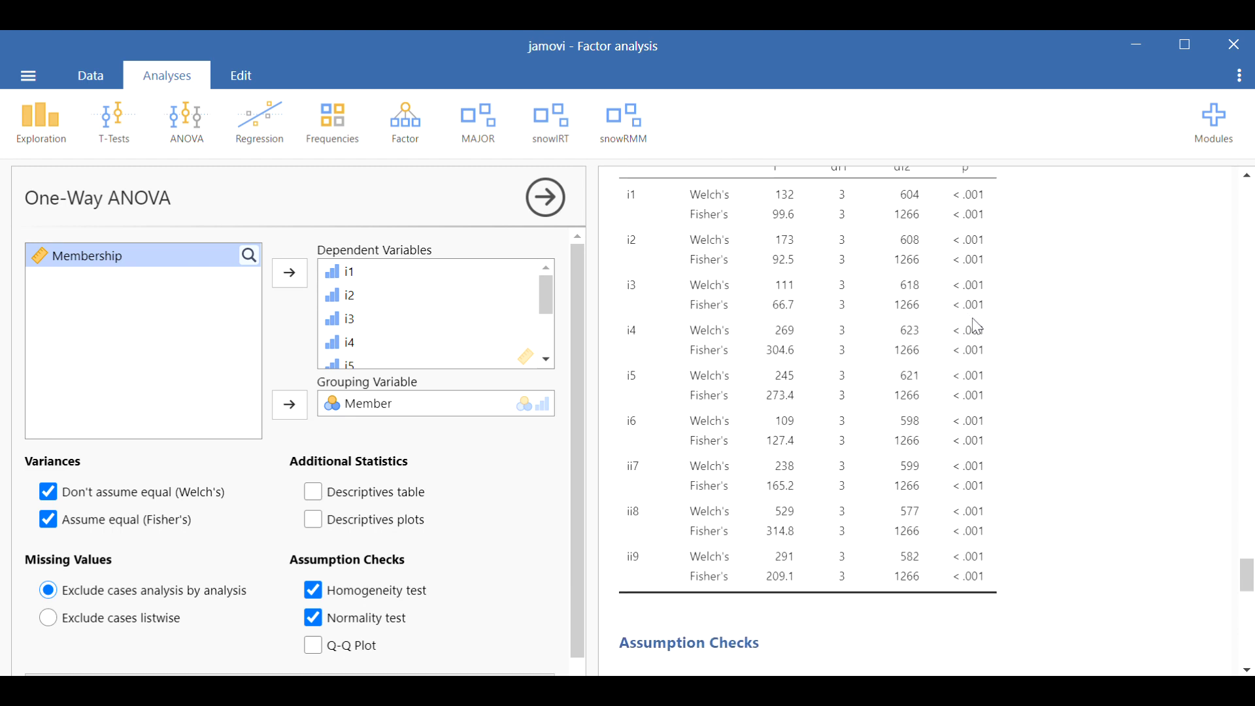
scroll(975, 326, up, 2)
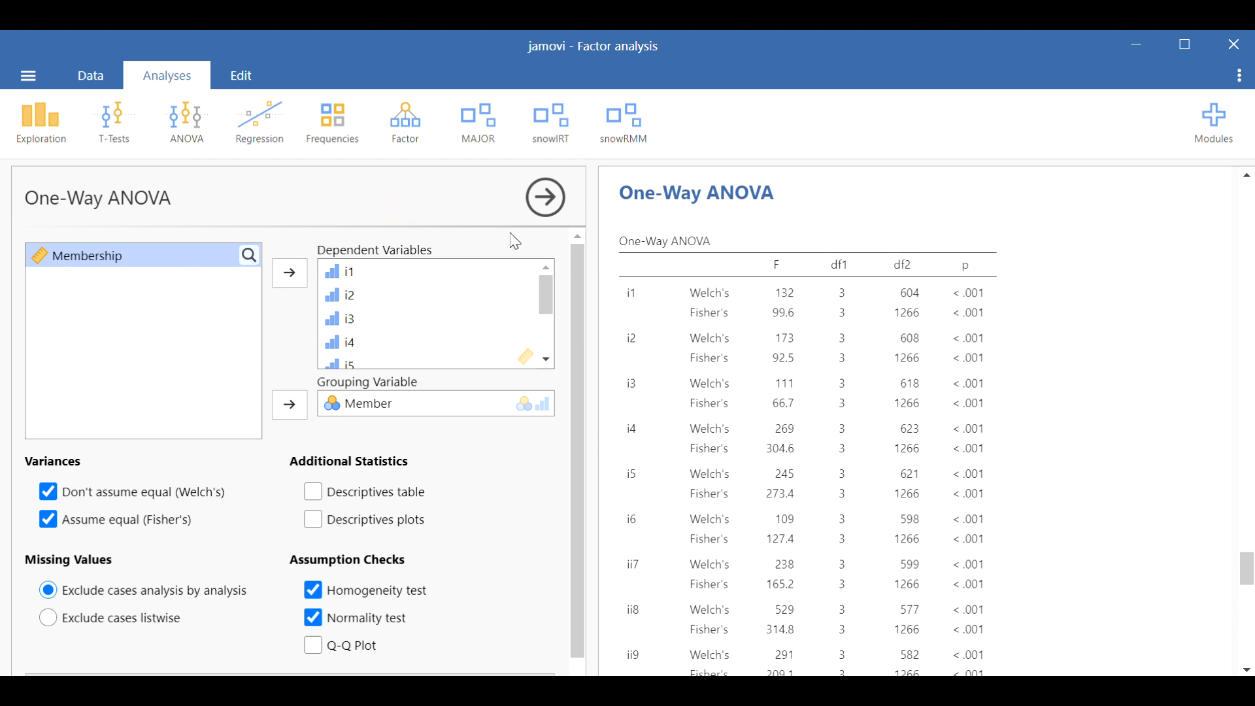
- Reopen the four-class Latent Class Analysis and review its model fit table and the LCA plot of each class
scroll(1085, 338, up, 10)
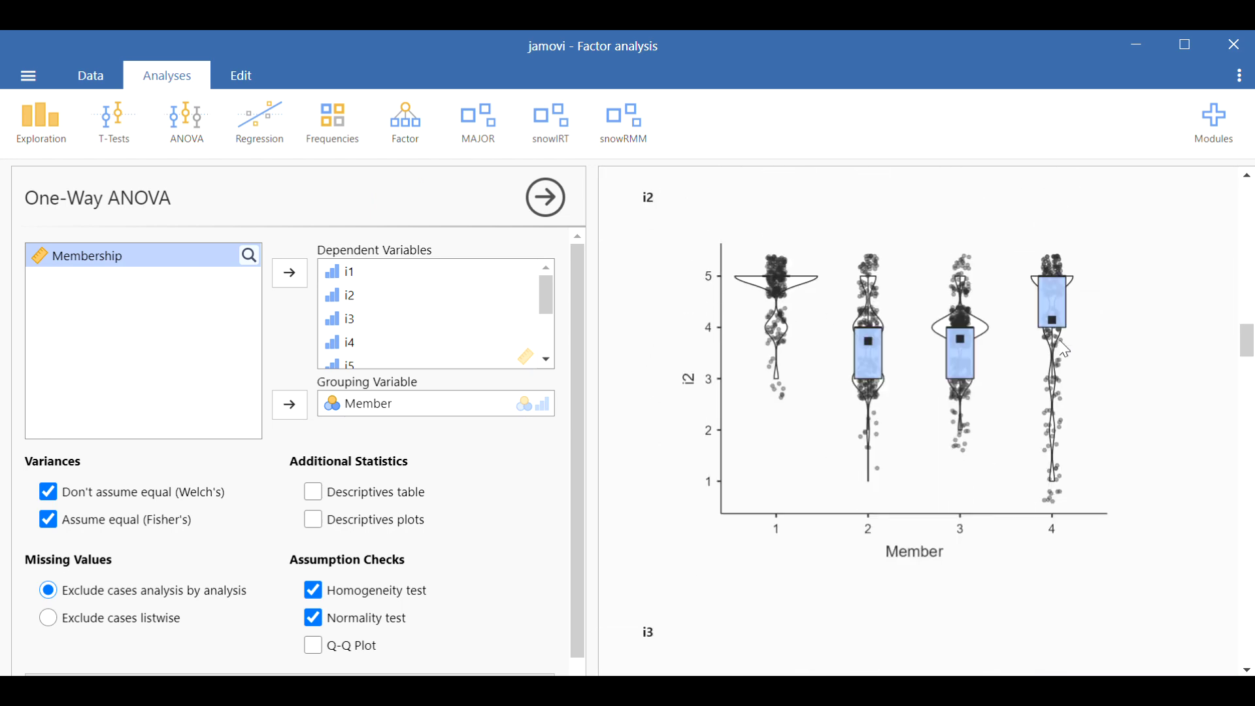
scroll(1044, 345, up, 5)
click(820, 321)
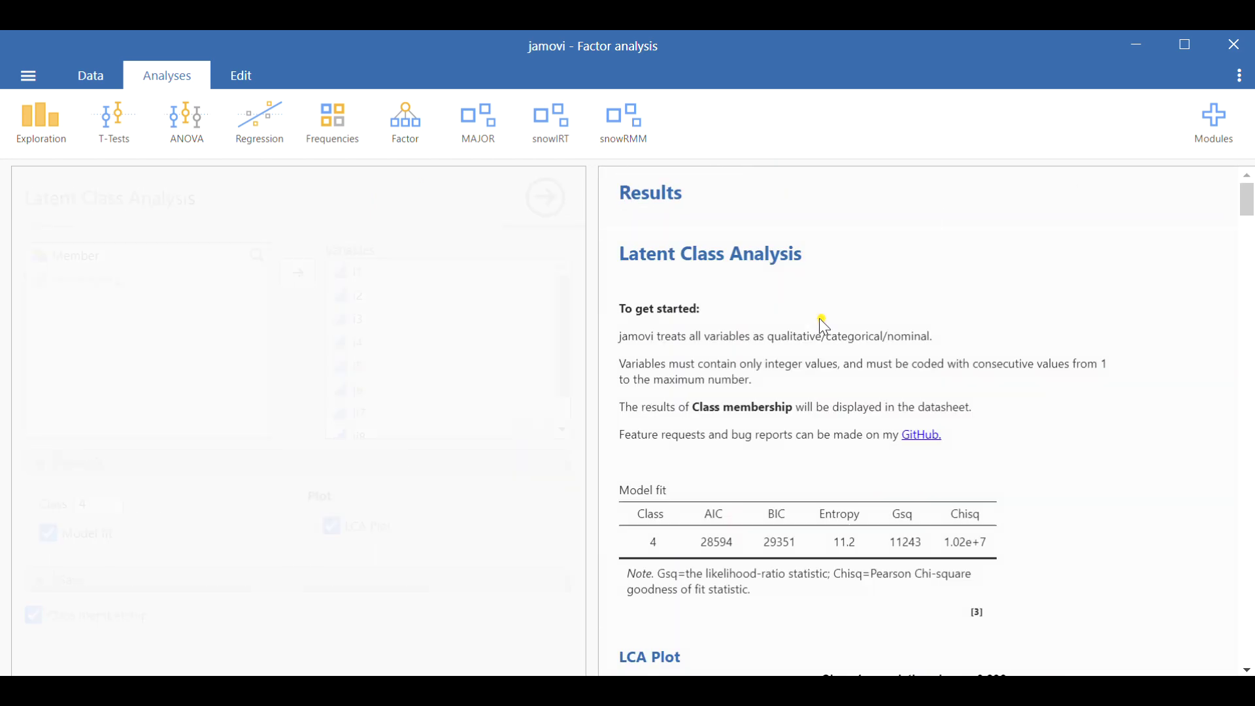
scroll(880, 411, down, 5)
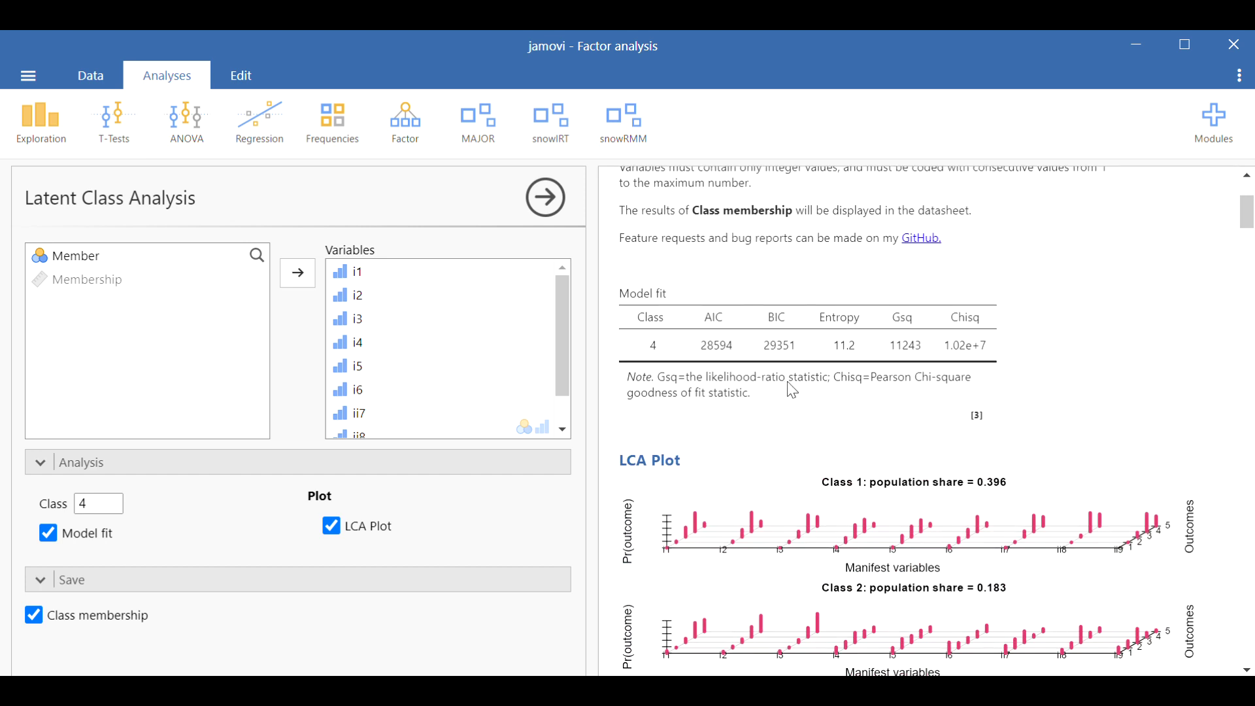
scroll(812, 392, up, 3)
scroll(821, 389, up, 2)
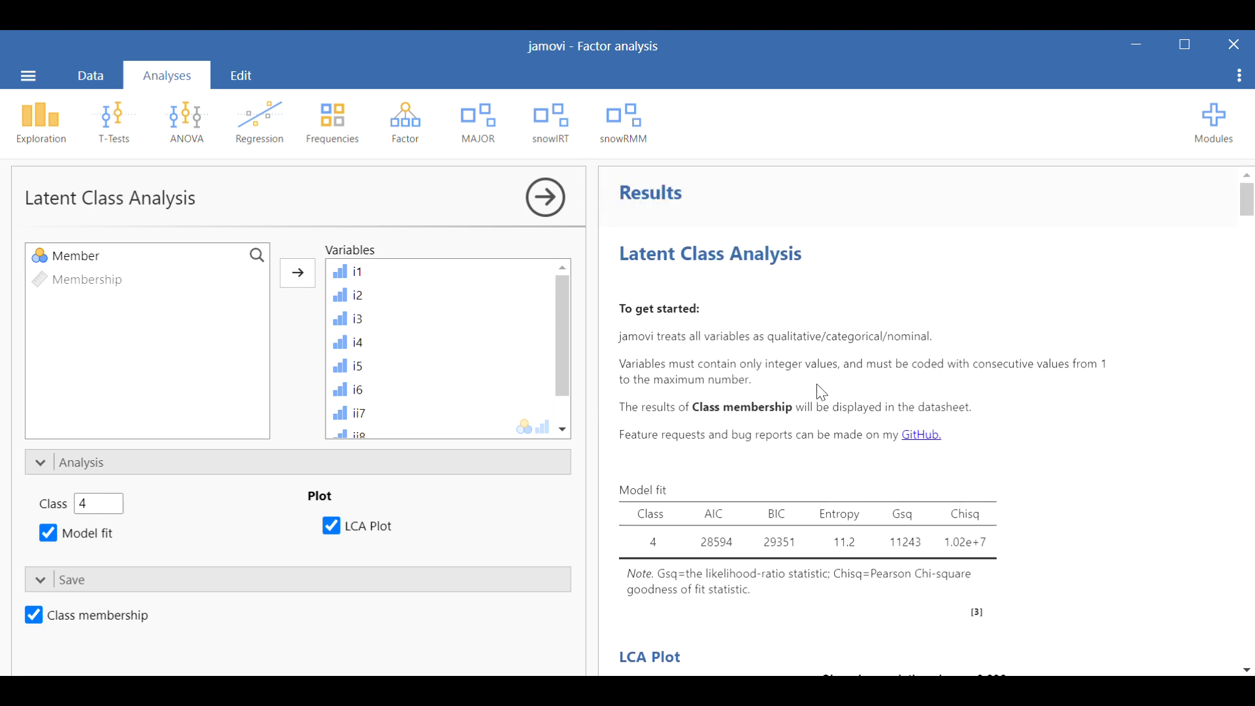
scroll(817, 384, down, 2)
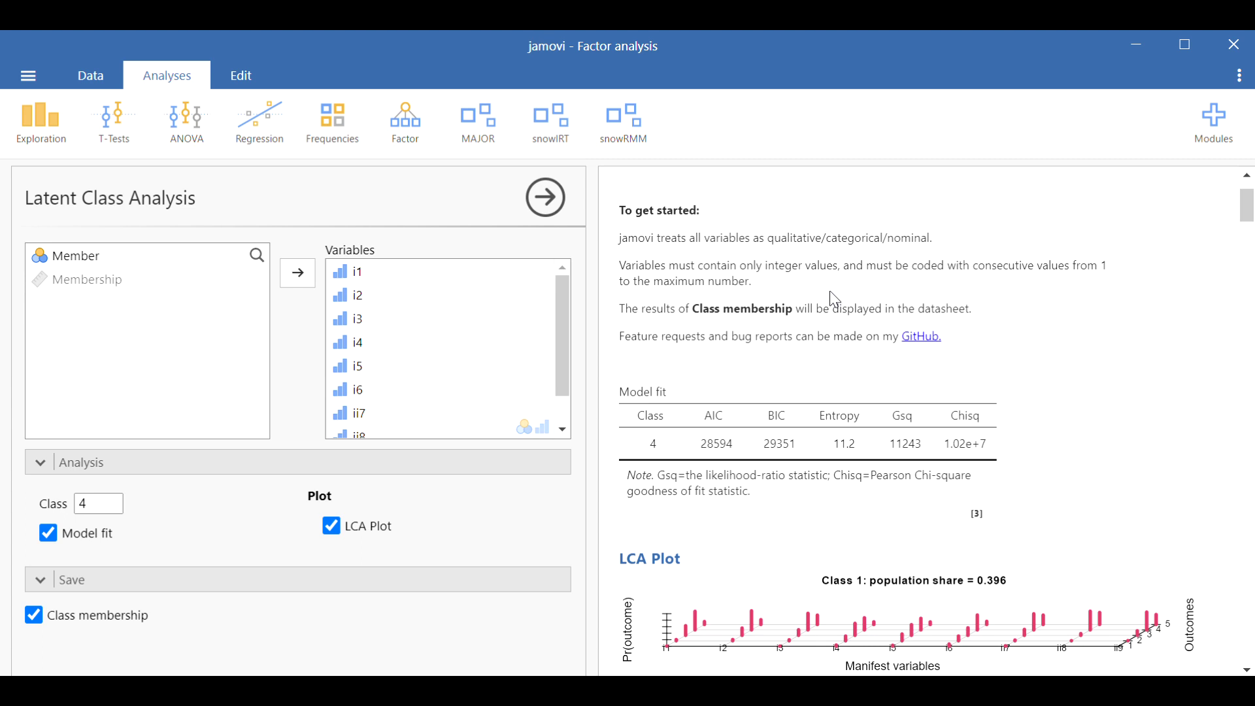
scroll(832, 304, down, 3)
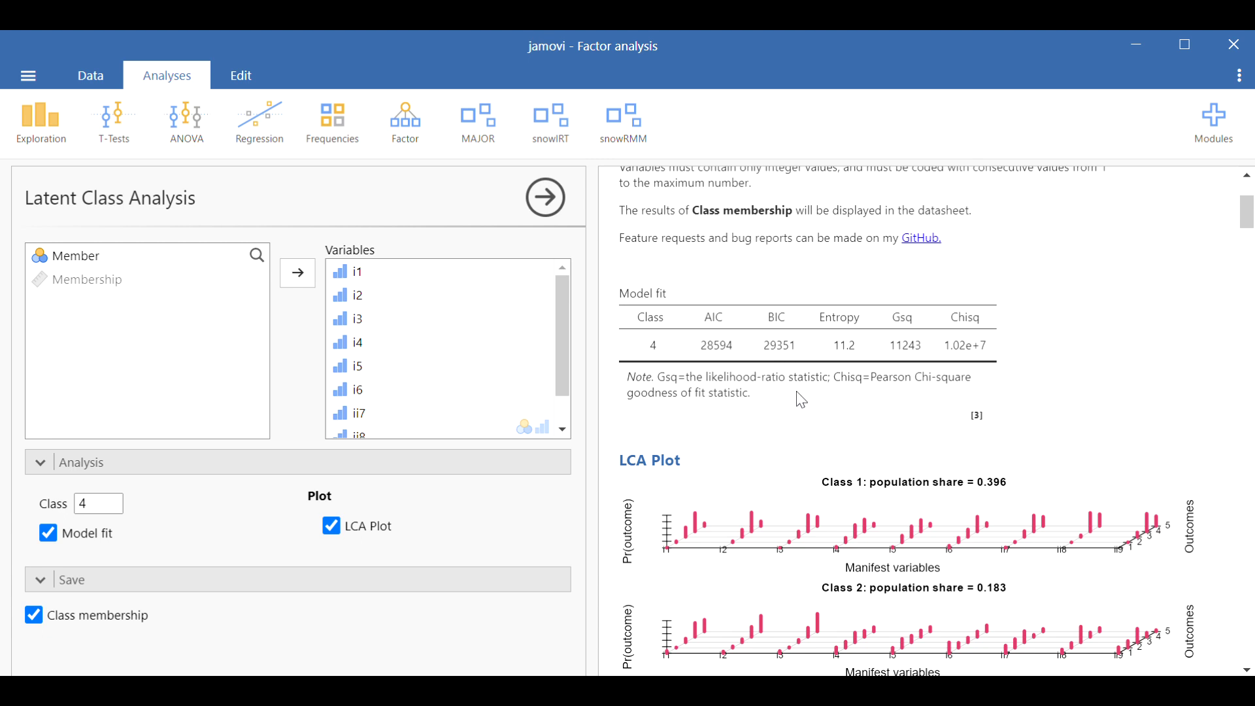
scroll(795, 397, down, 3)
scroll(787, 402, down, 5)
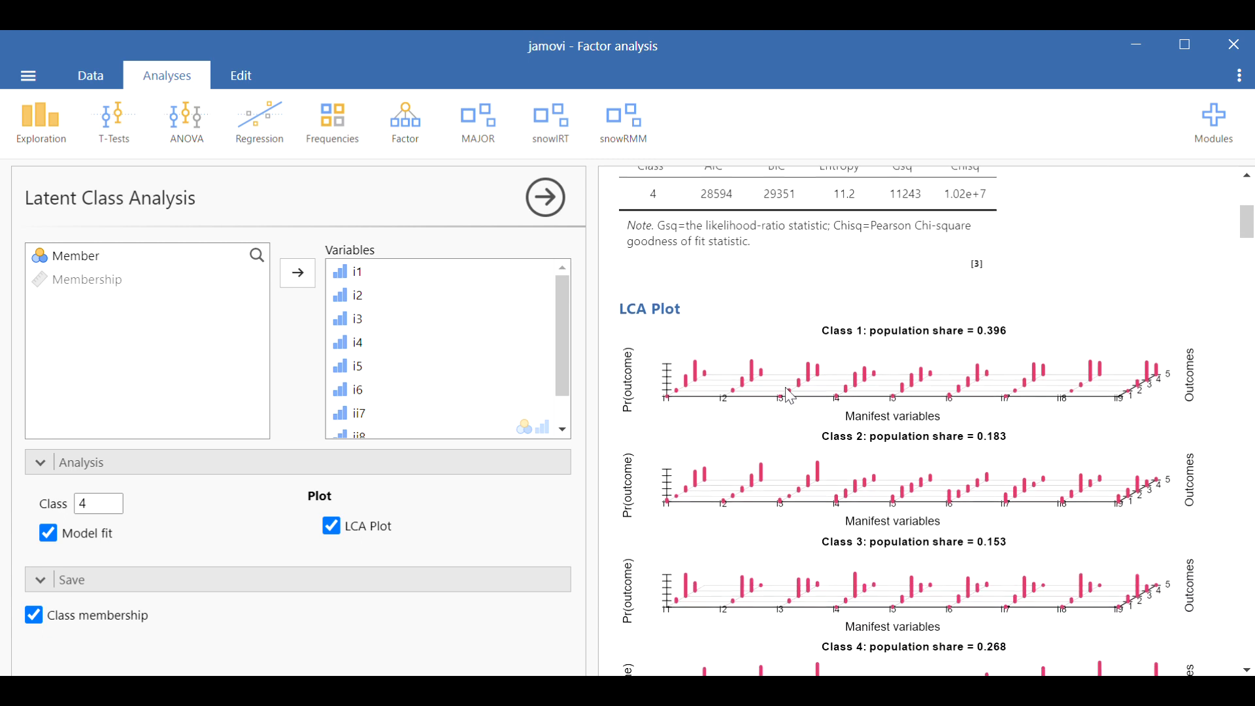